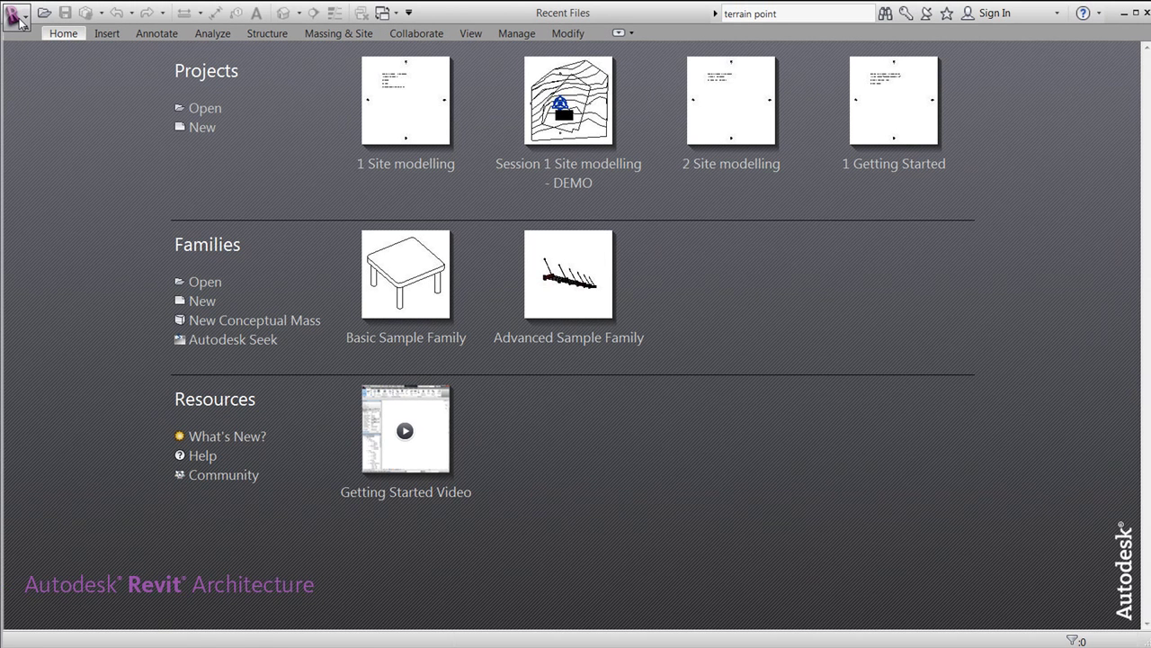
# - Create a new project from the DefaultMetric.rte template
pyautogui.click(21, 22)
pyautogui.moveTo(81, 82)
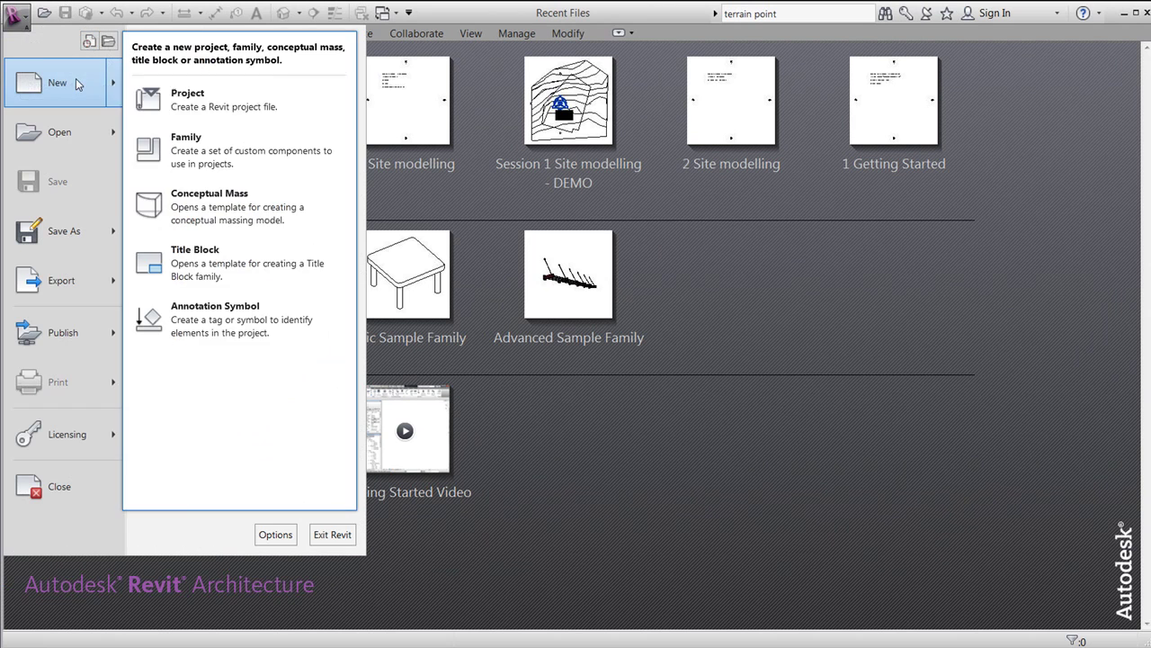
pyautogui.click(233, 103)
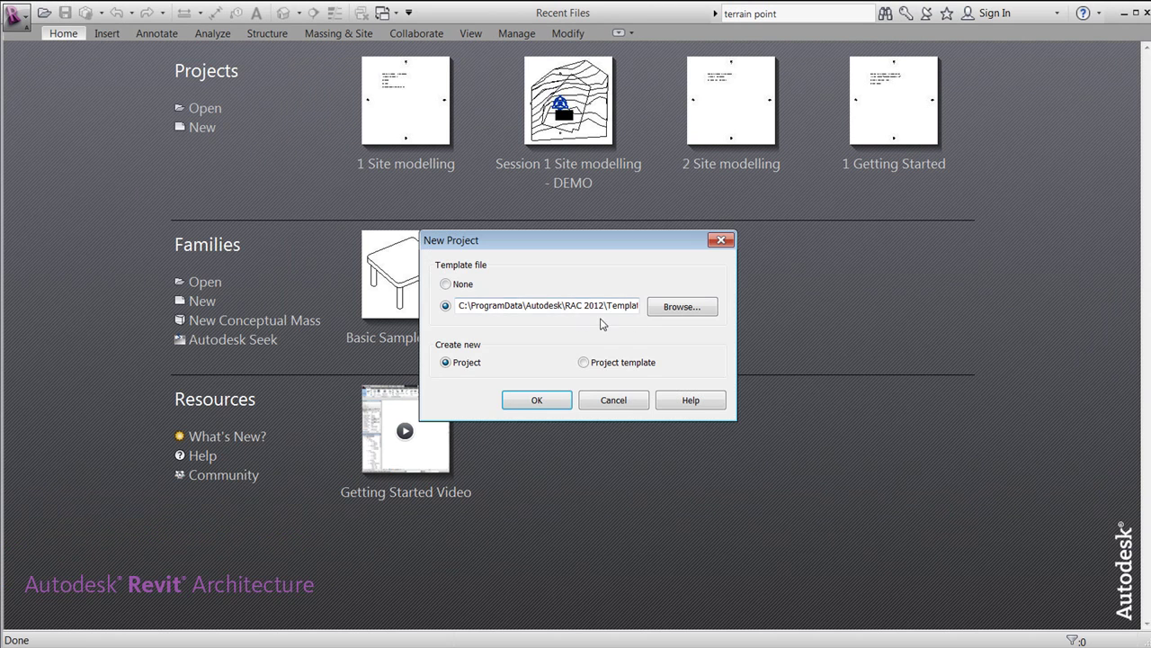
pyautogui.click(682, 306)
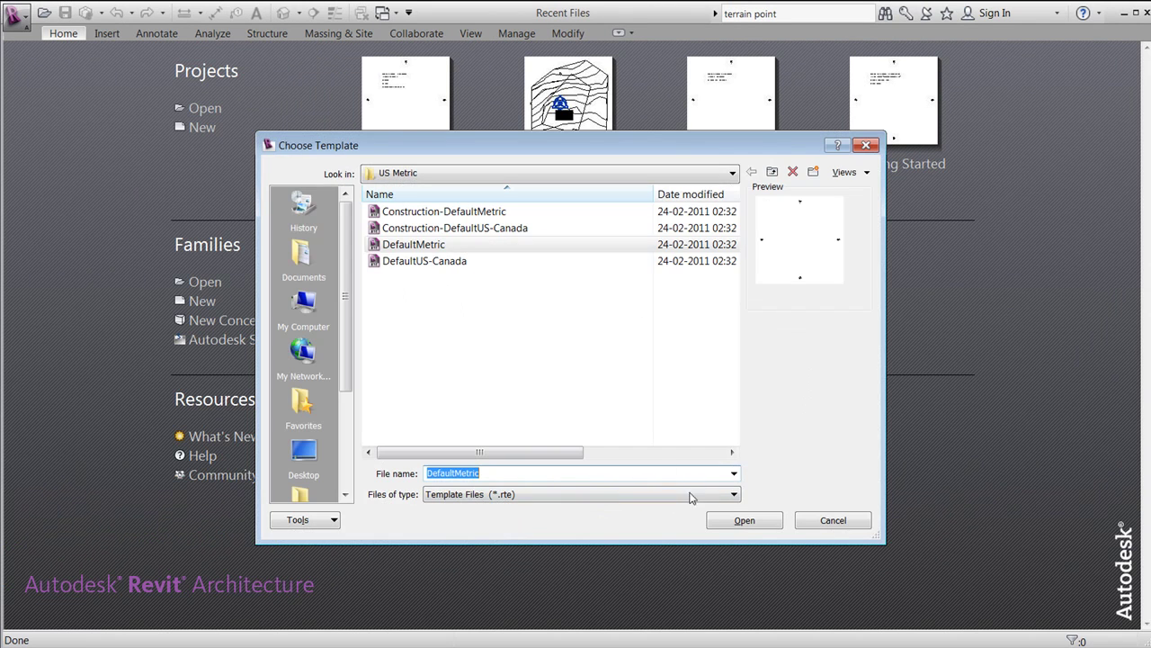
pyautogui.click(744, 522)
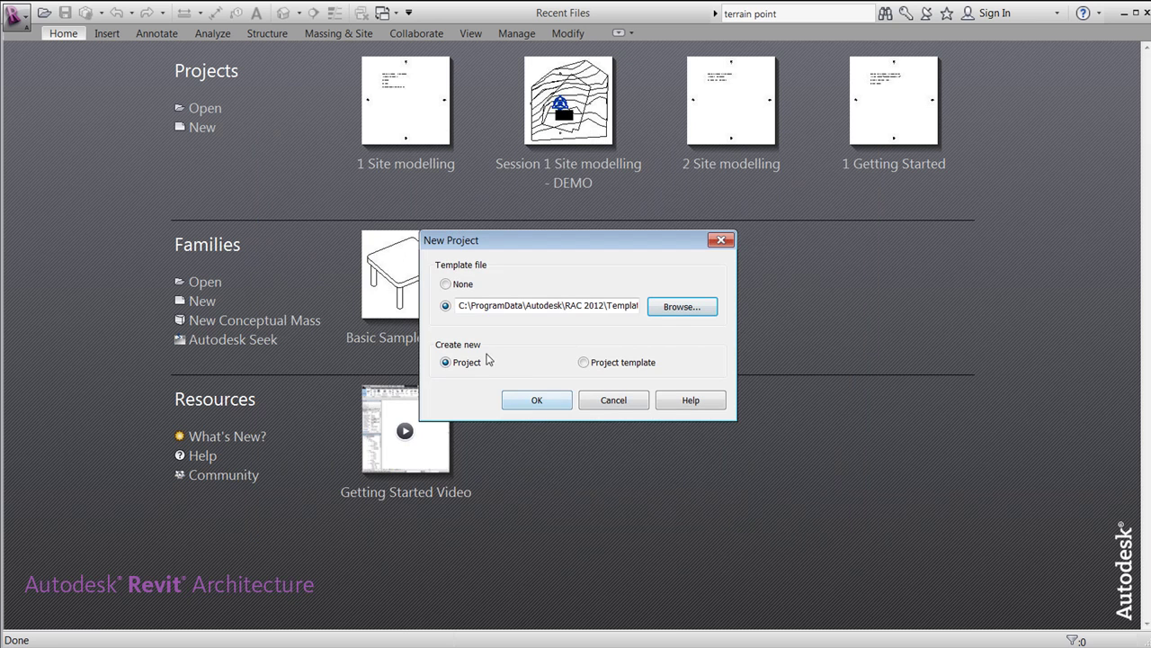
pyautogui.click(535, 401)
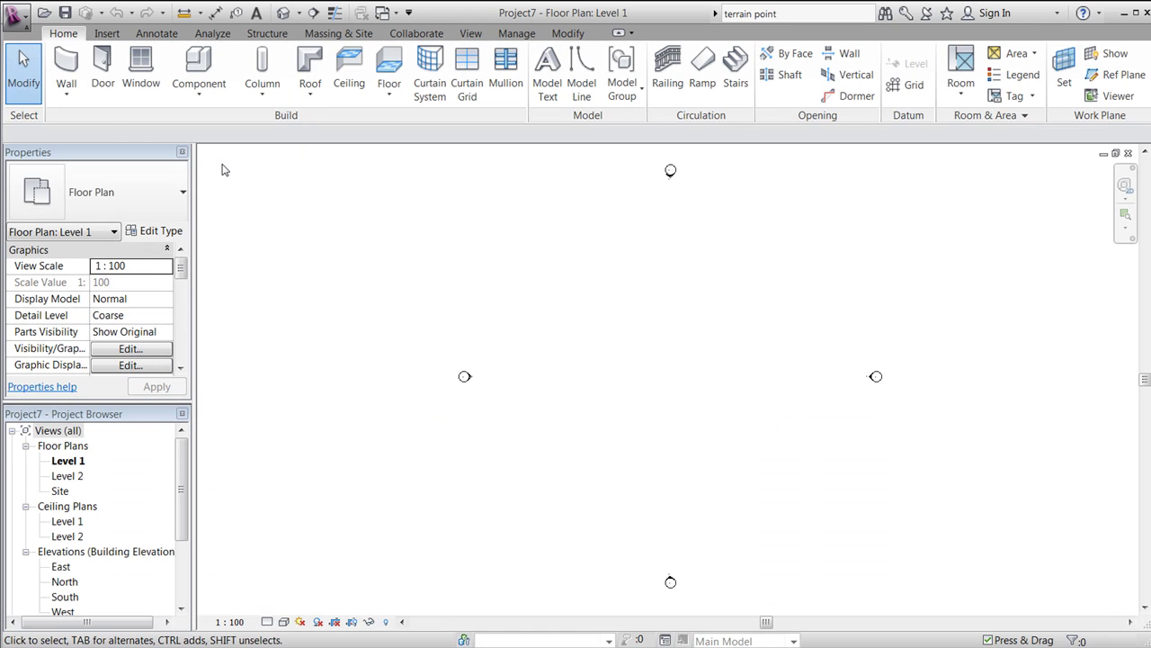
# - Start an image import and browse to C:\_MOBL\2011 2A\CAHS2\Revit siteplan
pyautogui.click(117, 36)
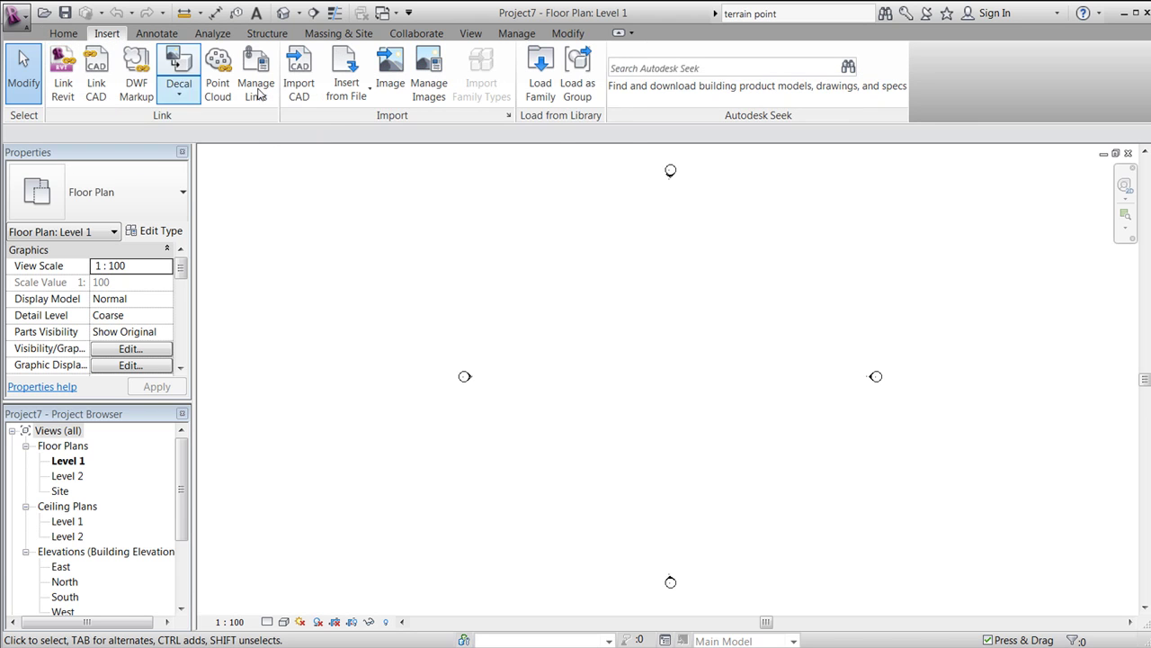
pyautogui.click(391, 77)
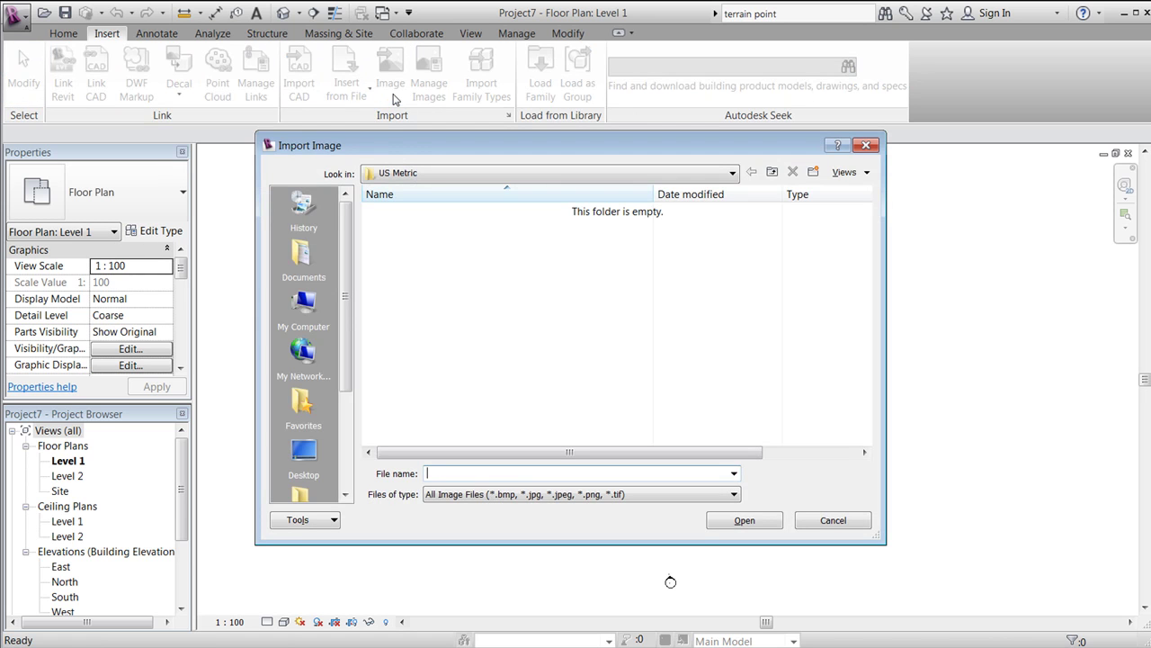
pyautogui.click(423, 177)
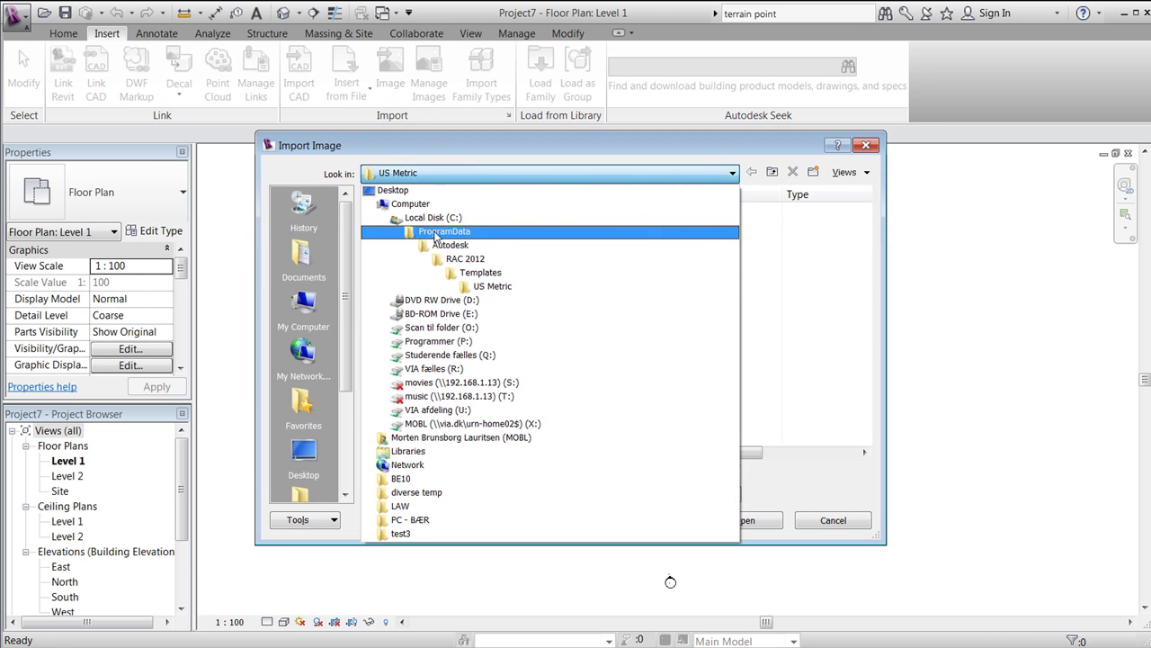
pyautogui.click(430, 220)
pyautogui.doubleClick(401, 243)
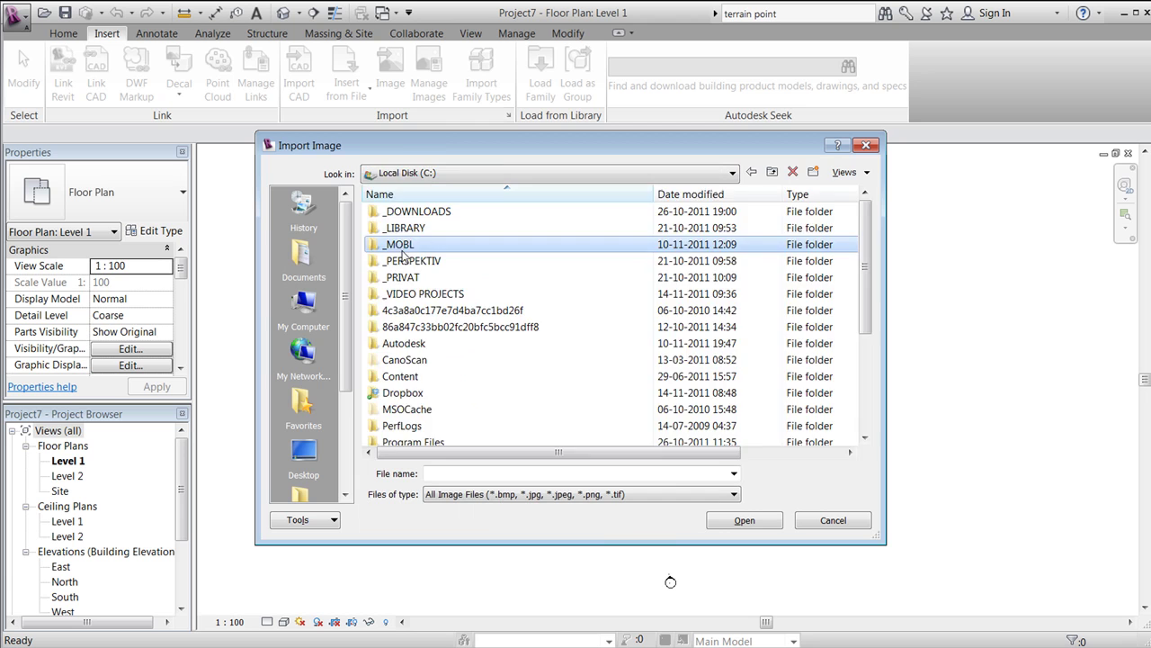
pyautogui.doubleClick(400, 228)
pyautogui.doubleClick(399, 211)
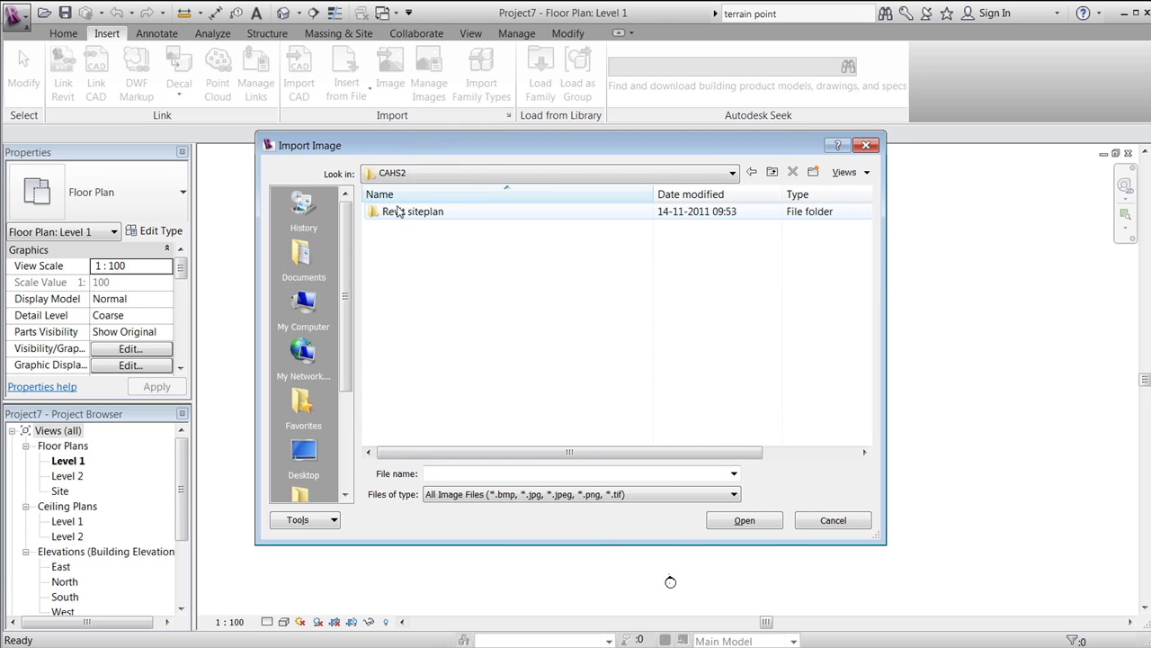
pyautogui.doubleClick(398, 211)
# - Import the 95_ruler image and place it at the plan centre
pyautogui.click(399, 211)
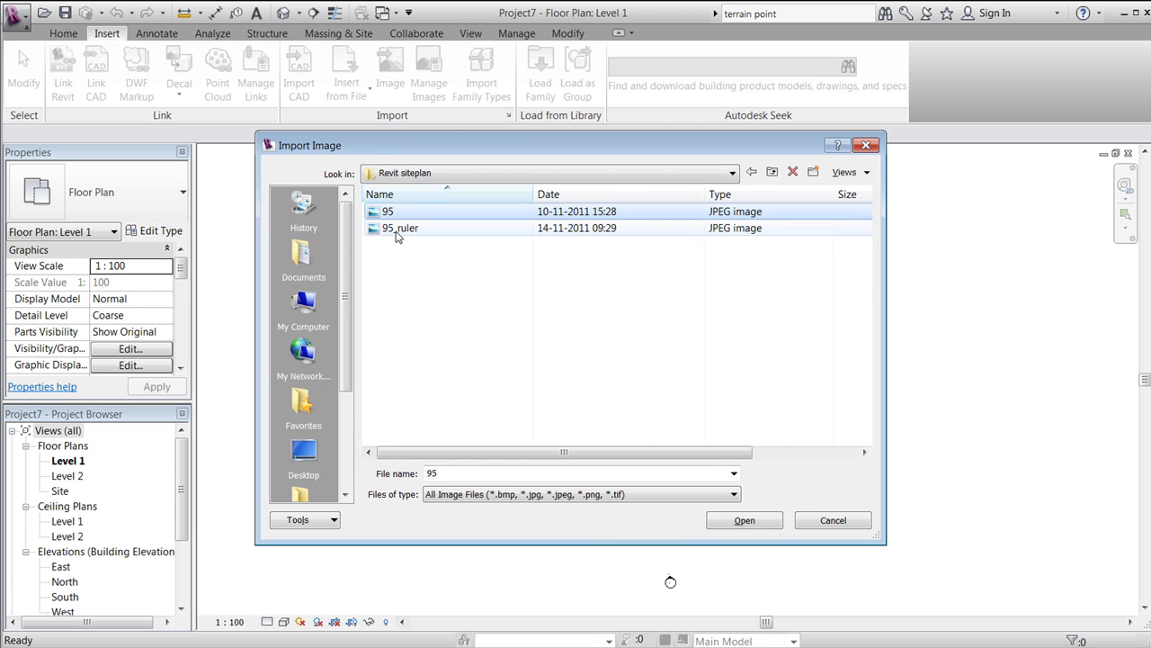
pyautogui.click(398, 230)
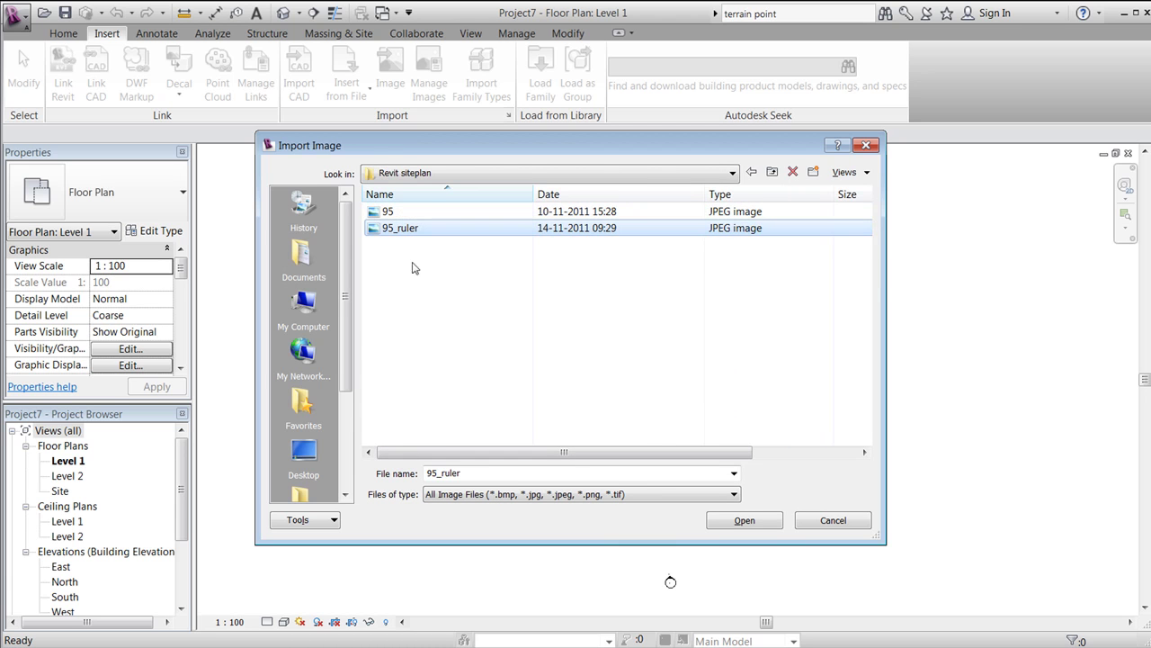
pyautogui.click(750, 527)
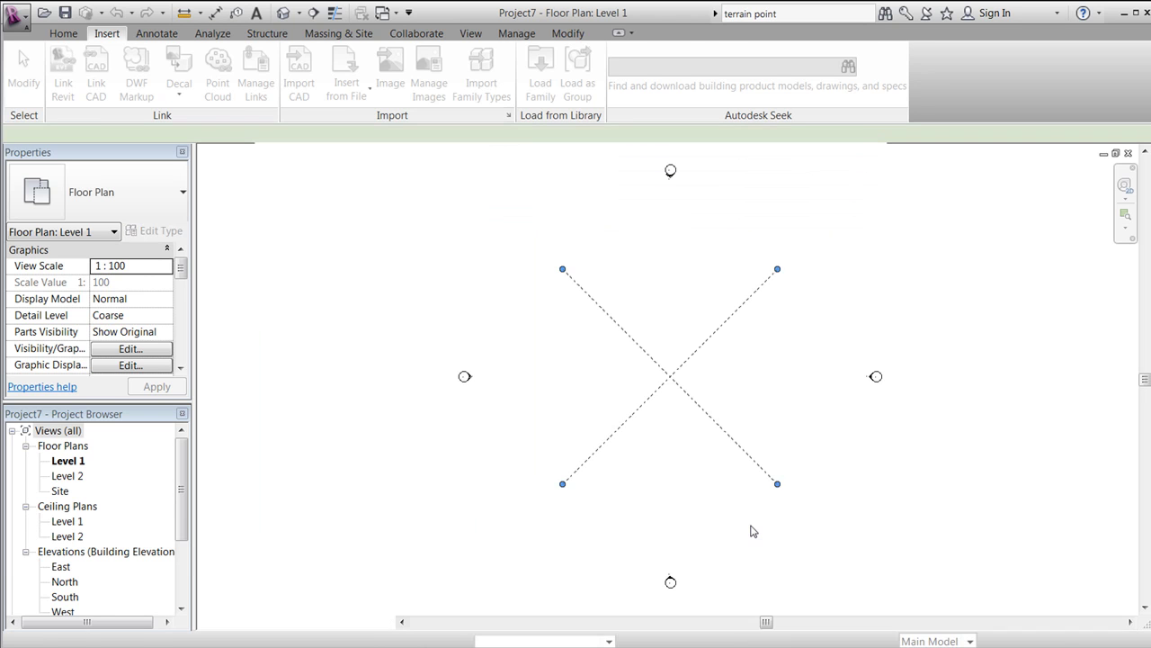
pyautogui.click(657, 369)
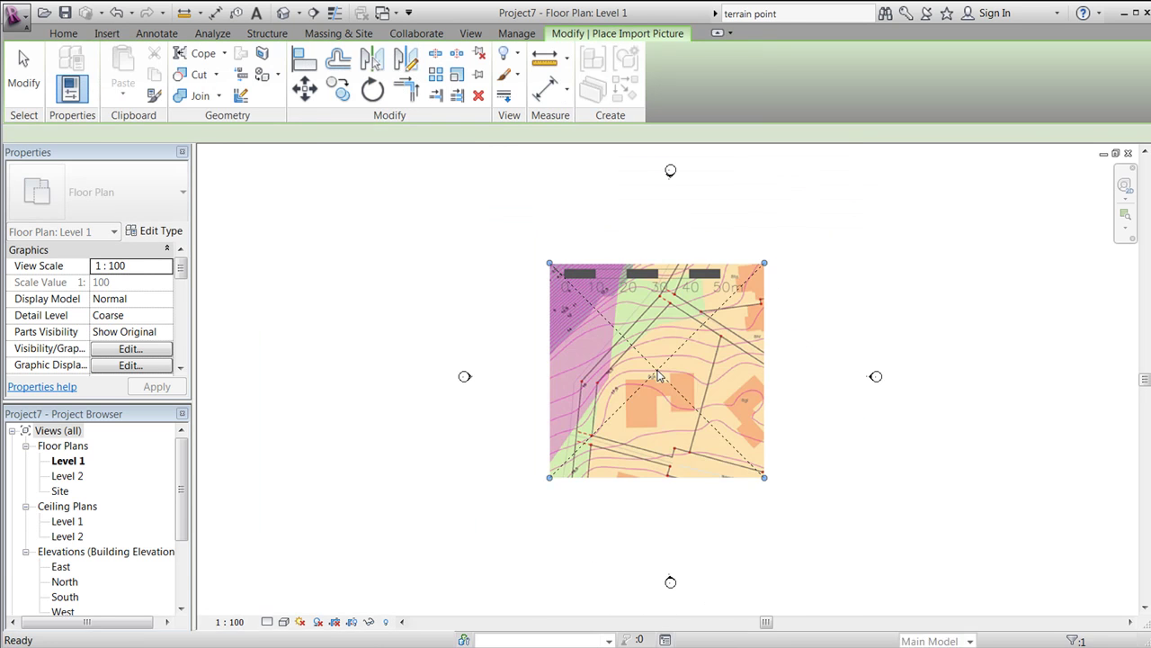
# - Scale the image graphically so the scale bar's 0–50 m span measures 50000
pyautogui.click(456, 79)
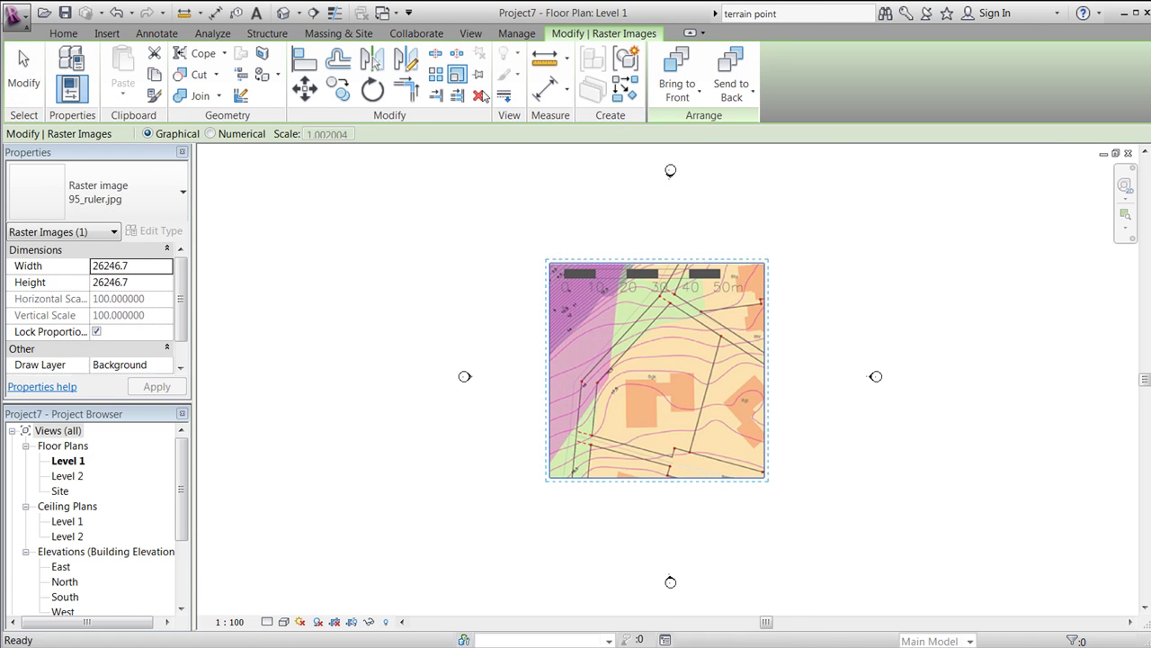
pyautogui.scroll(5, 604, 279)
pyautogui.scroll(2, 730, 277)
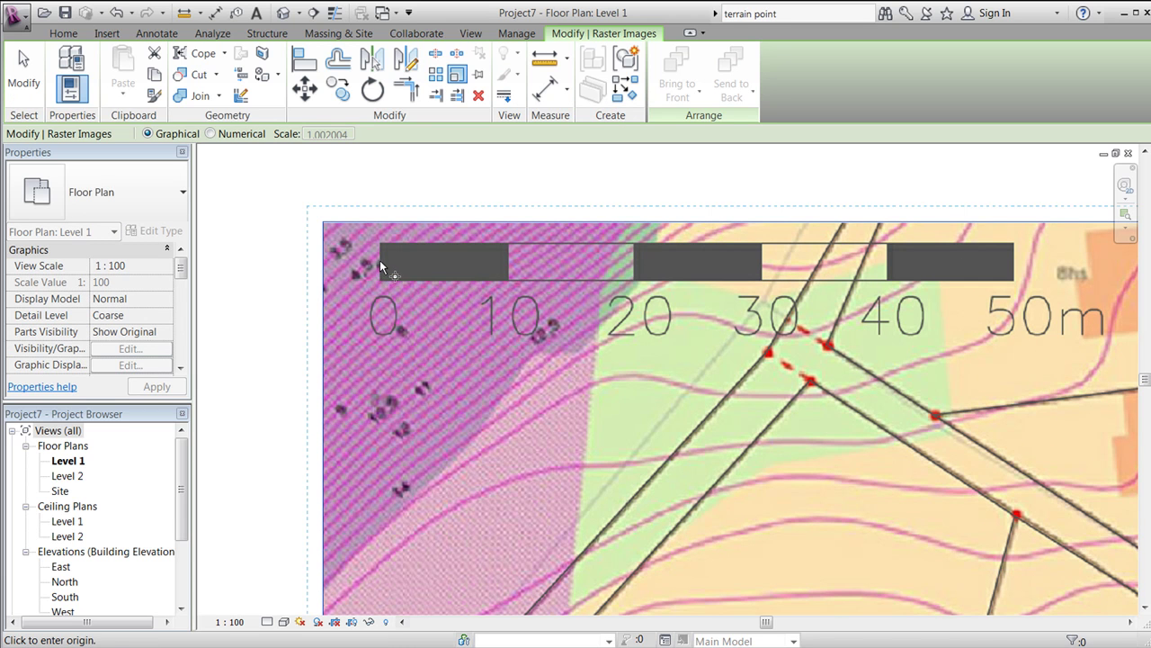
pyautogui.click(379, 260)
pyautogui.scroll(-2, 345, 274)
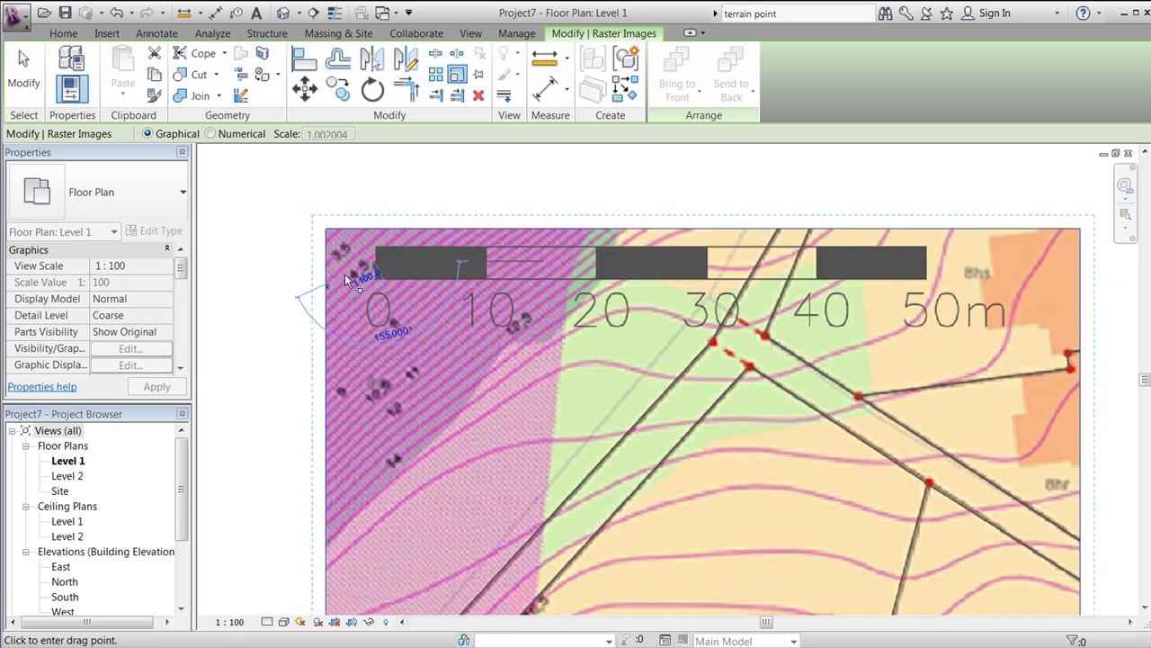
pyautogui.scroll(3, 783, 265)
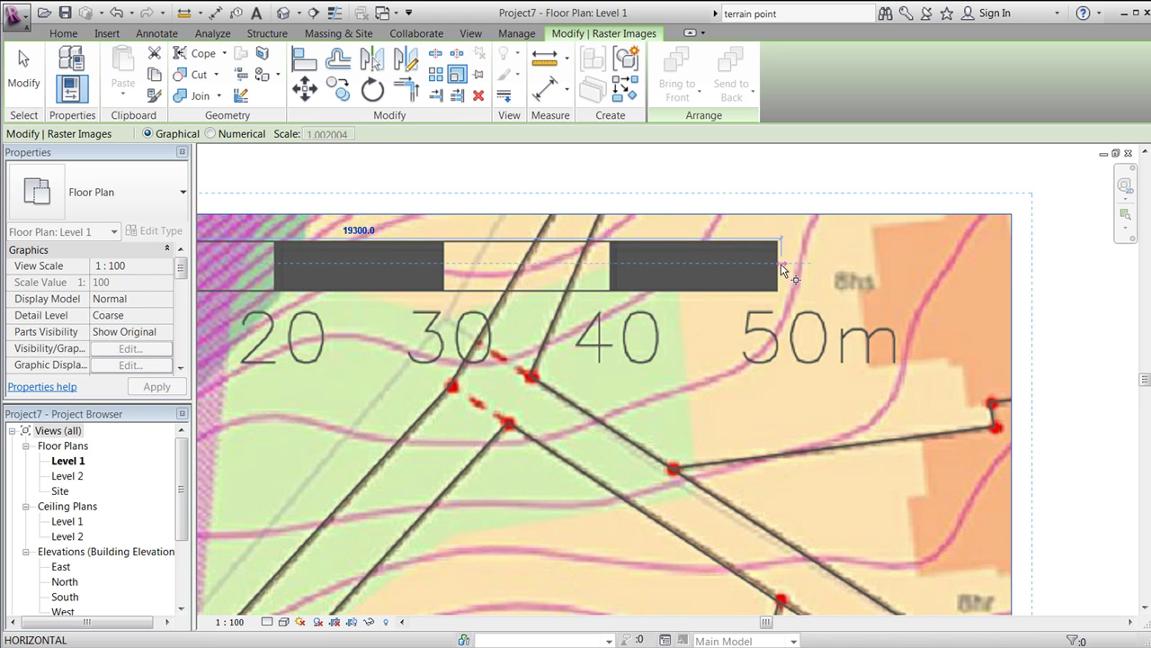
pyautogui.click(779, 267)
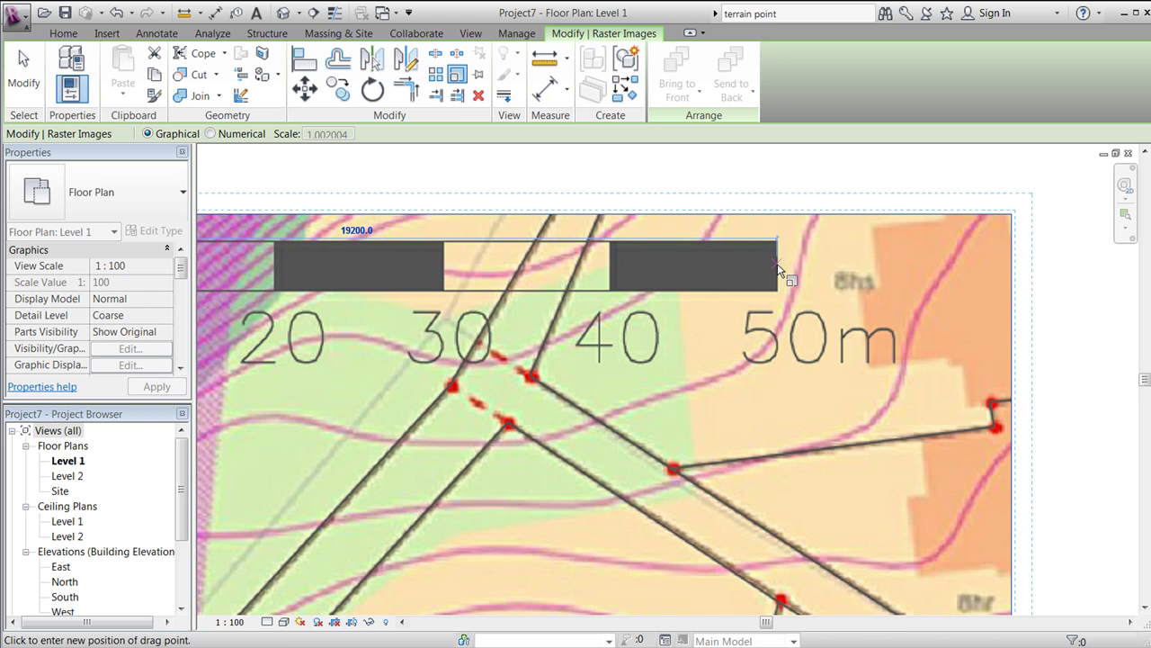
pyautogui.write('50000')
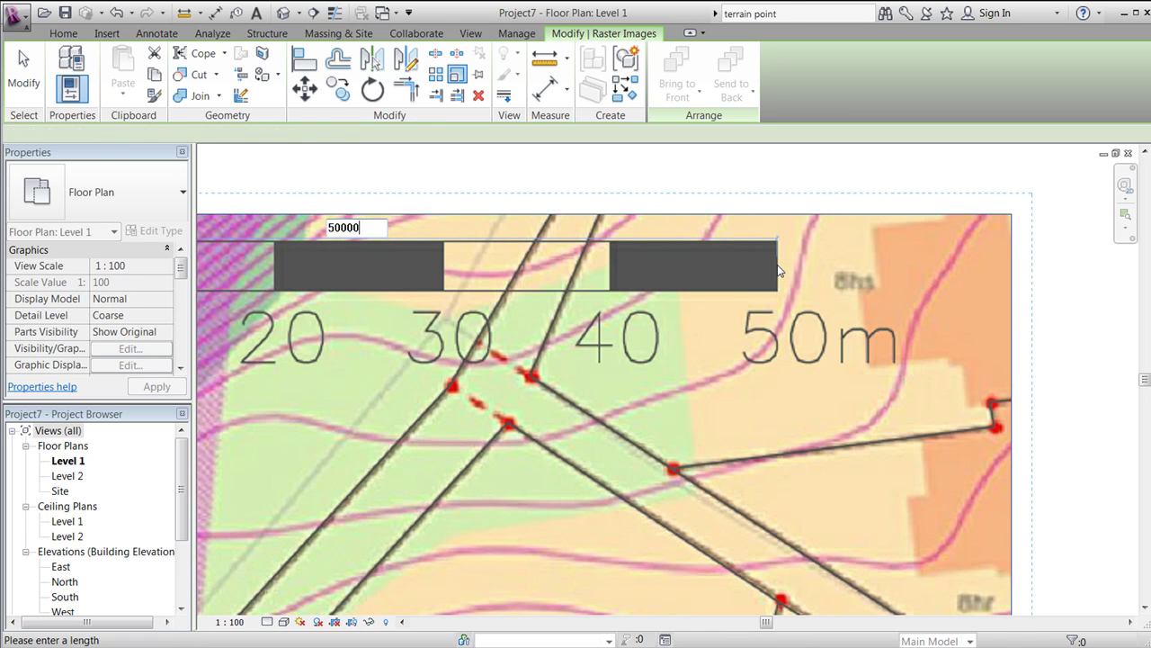
pyautogui.press('Return')
# - Drag the scaled image up and to the left into position
pyautogui.scroll(-5, 735, 330)
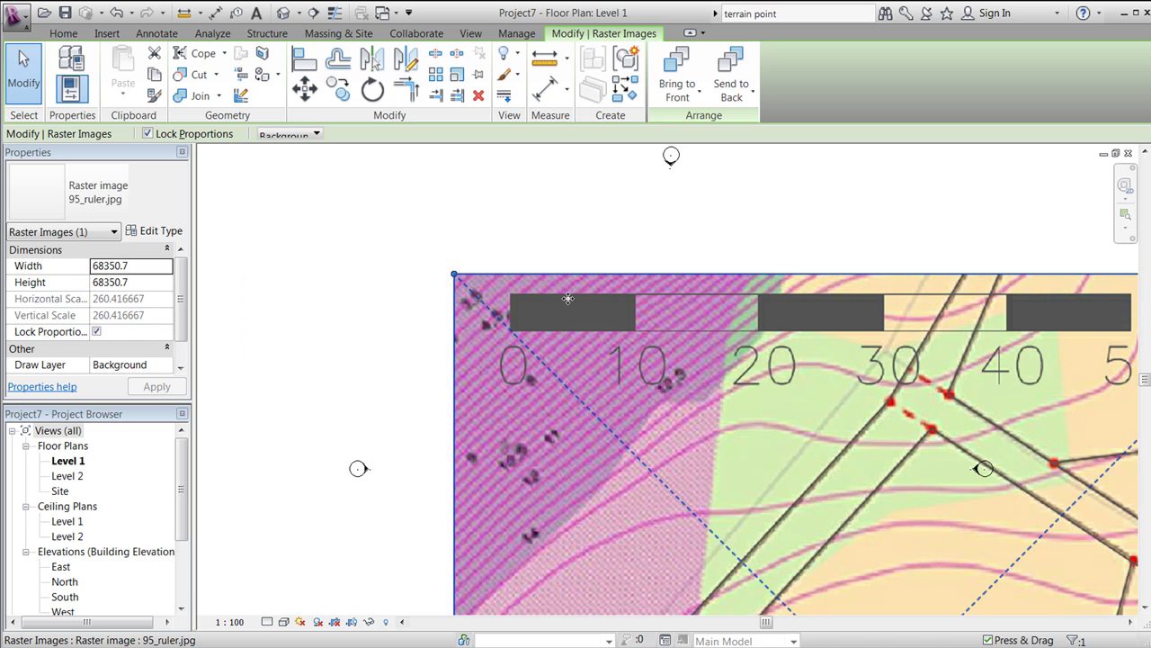
pyautogui.scroll(-2, 541, 297)
pyautogui.scroll(-2, 540, 270)
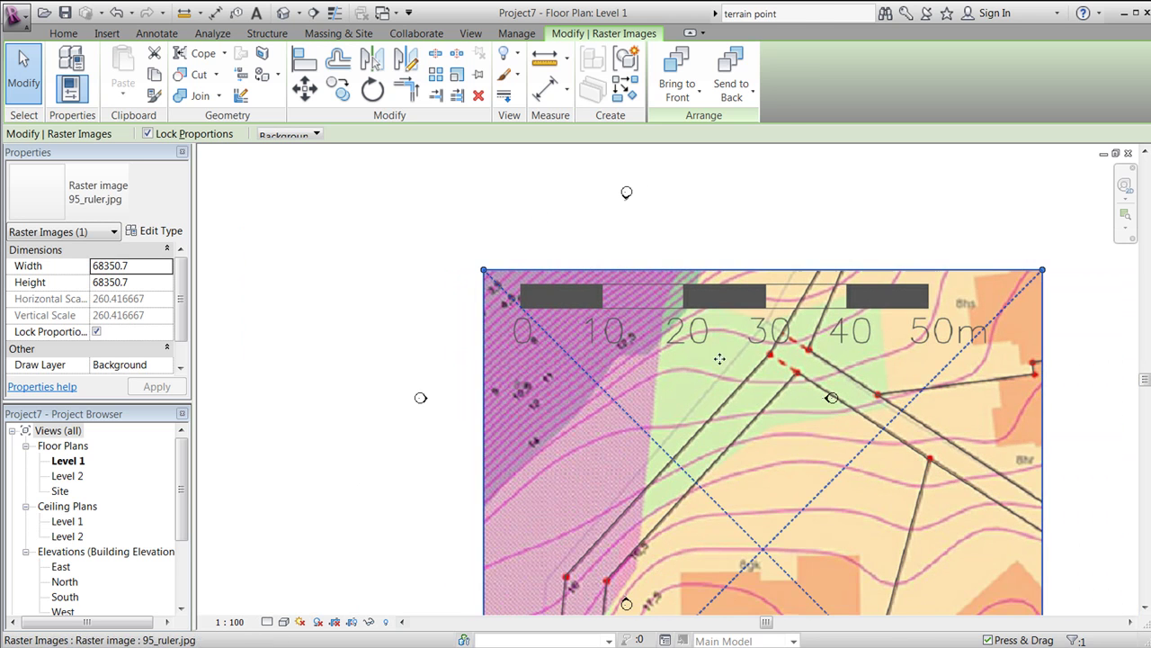
pyautogui.moveTo(736, 388); pyautogui.dragTo(589, 224)
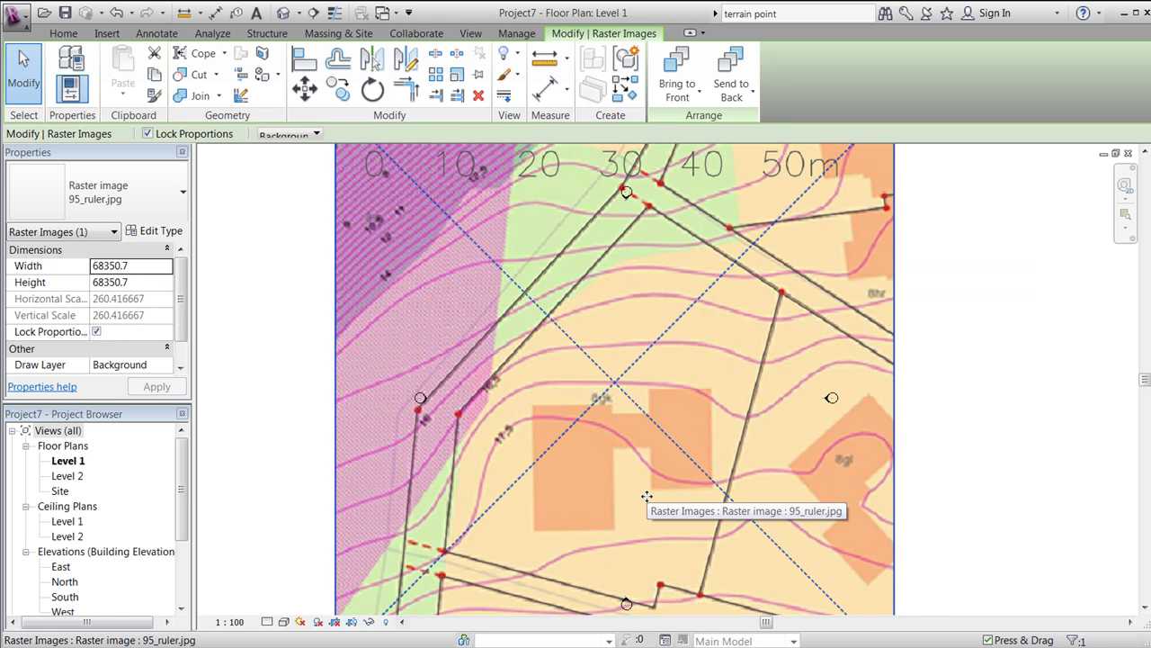
# - Start a sketched property line from the Massing & Site tools
pyautogui.click(429, 36)
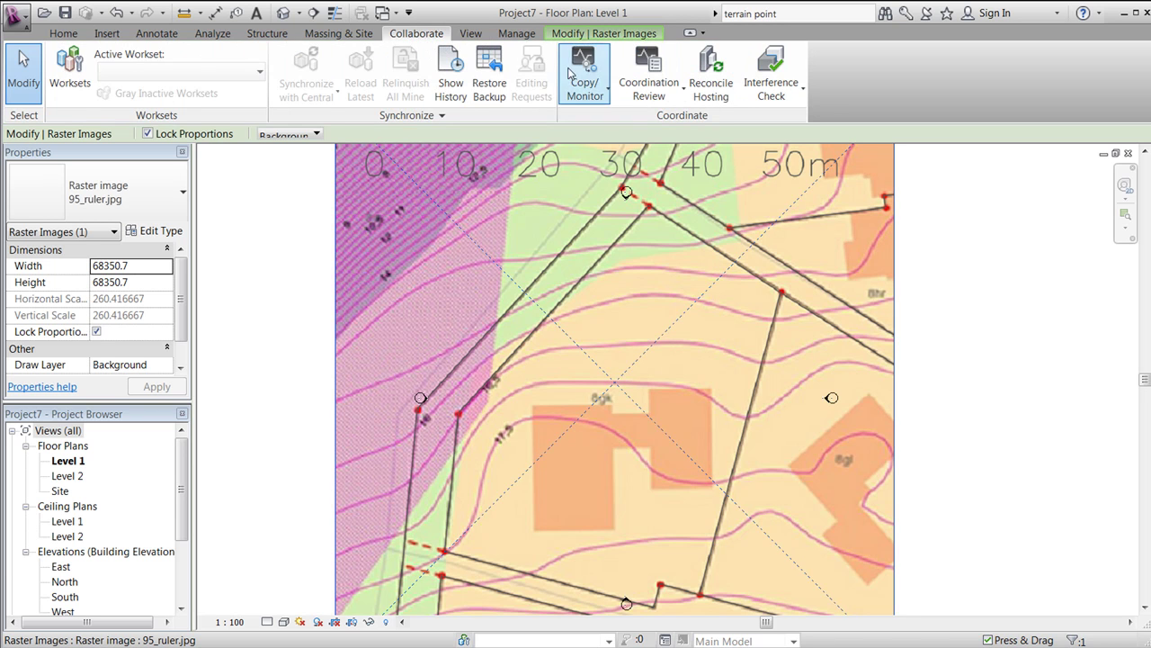
pyautogui.click(352, 36)
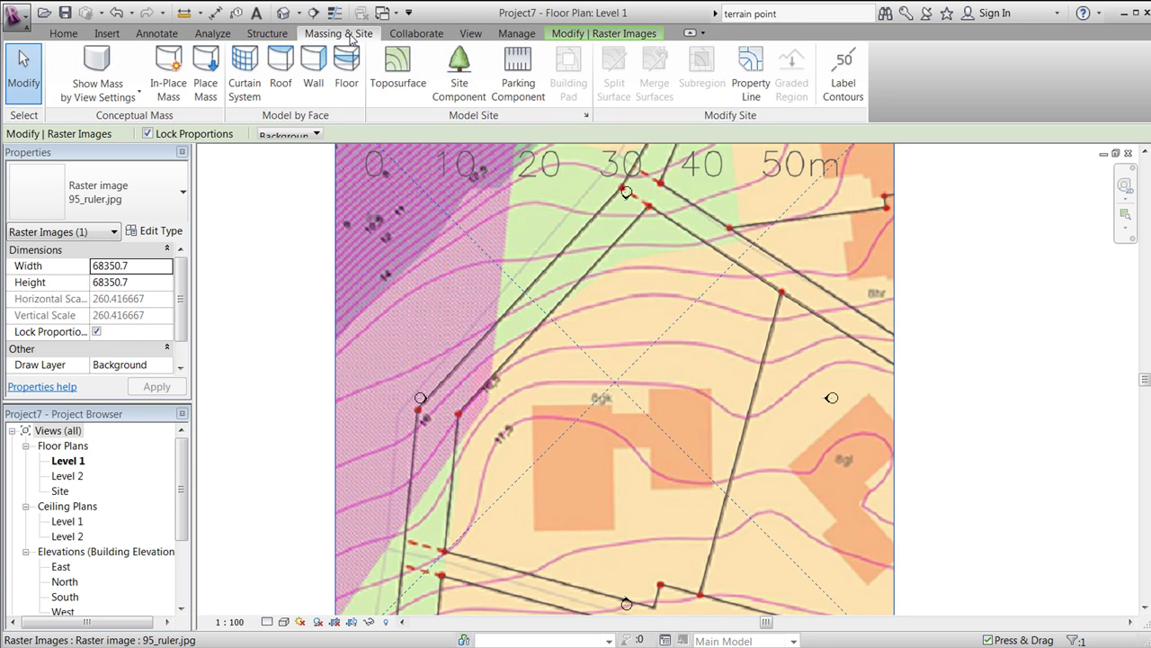
pyautogui.click(750, 90)
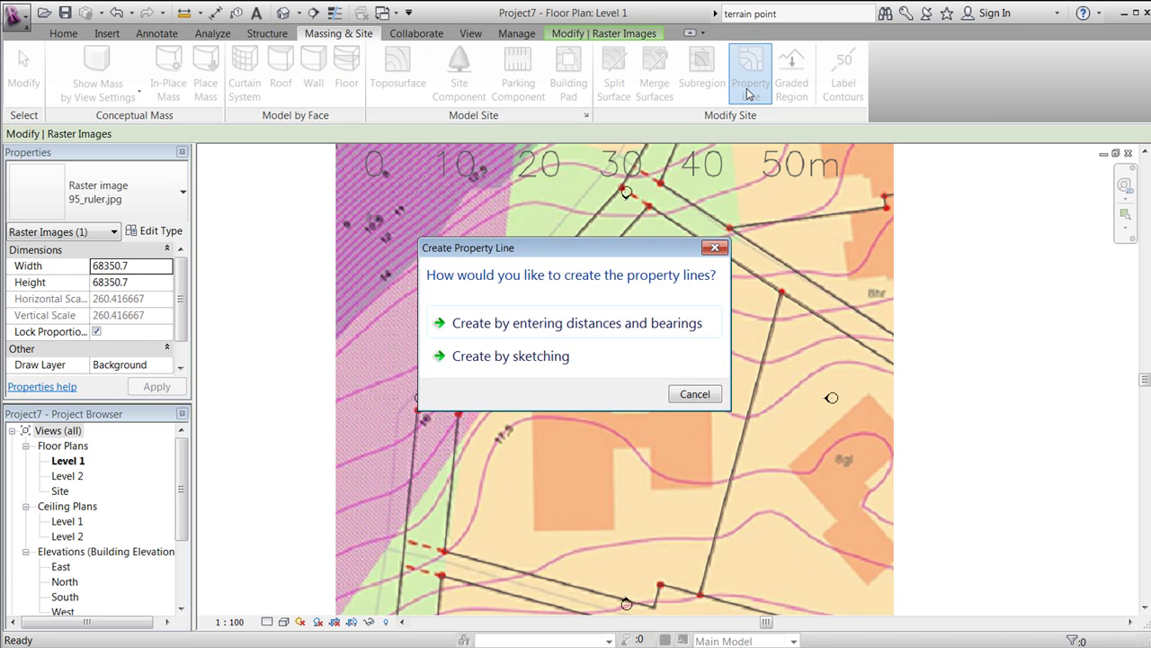
pyautogui.click(581, 355)
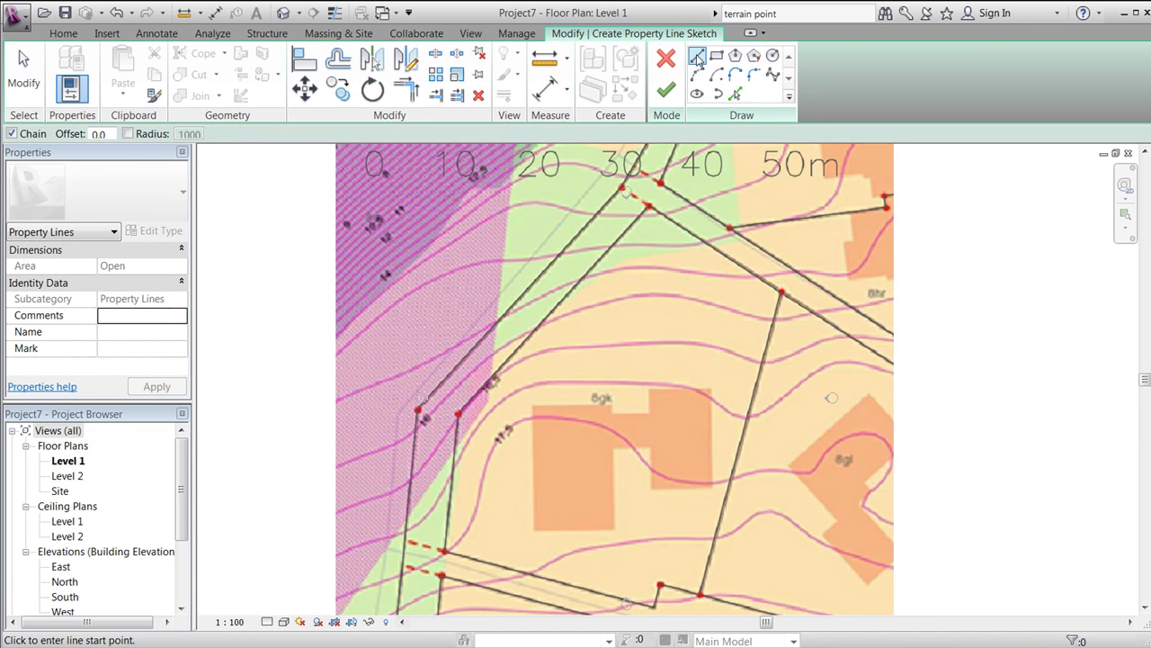
# - Trace the lot corners with segments including 5100, 2700, 26300 and 16810.2 to close the boundary
pyautogui.click(458, 413)
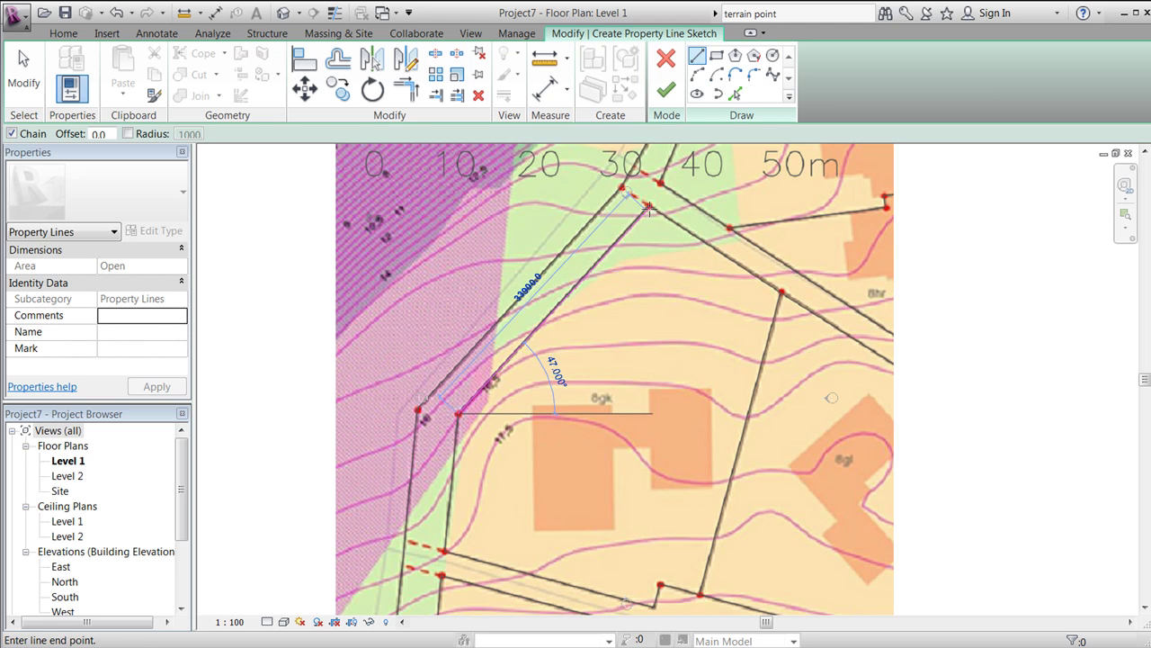
pyautogui.click(649, 207)
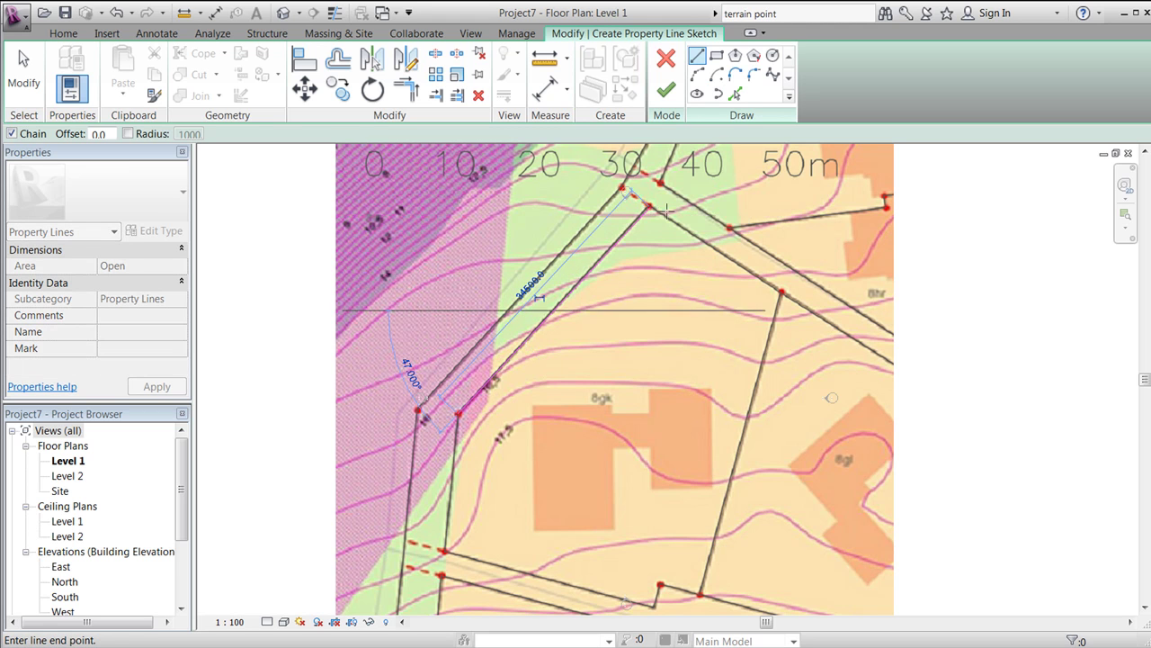
pyautogui.click(782, 291)
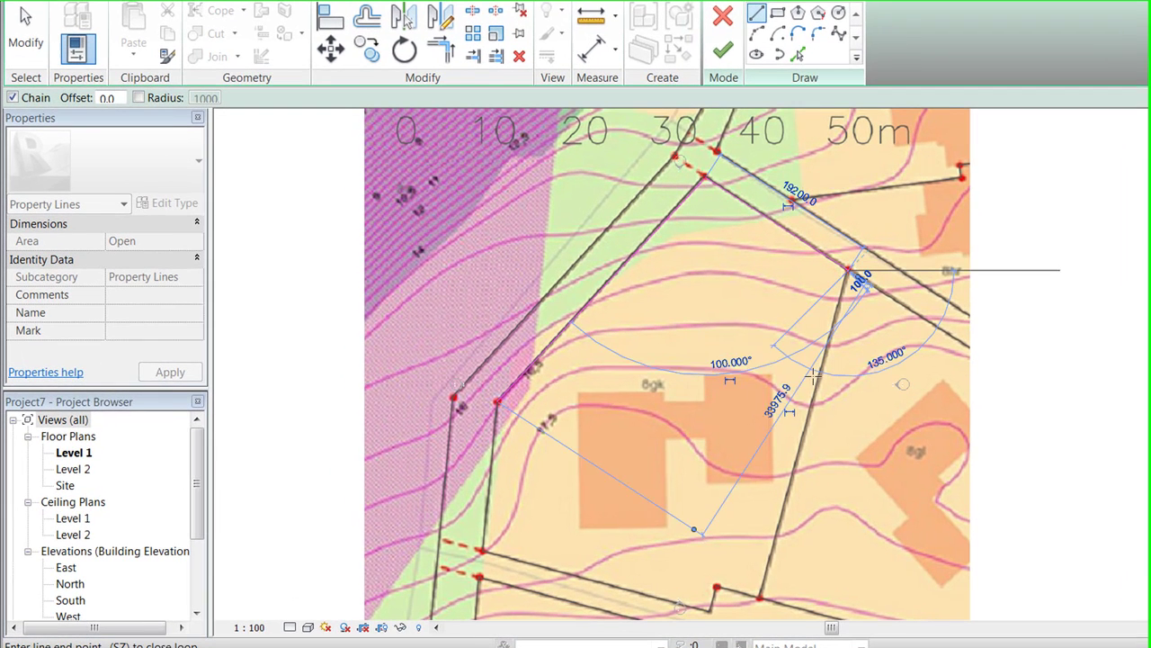
pyautogui.click(763, 597)
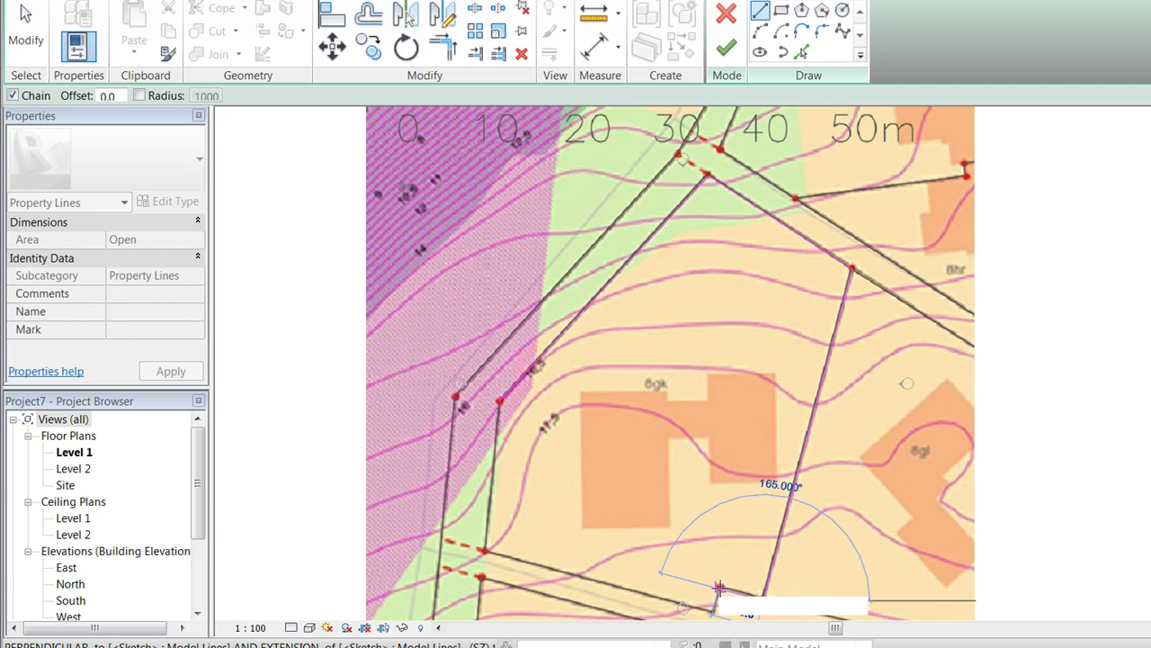
pyautogui.click(720, 587)
pyautogui.scroll(3, 720, 592)
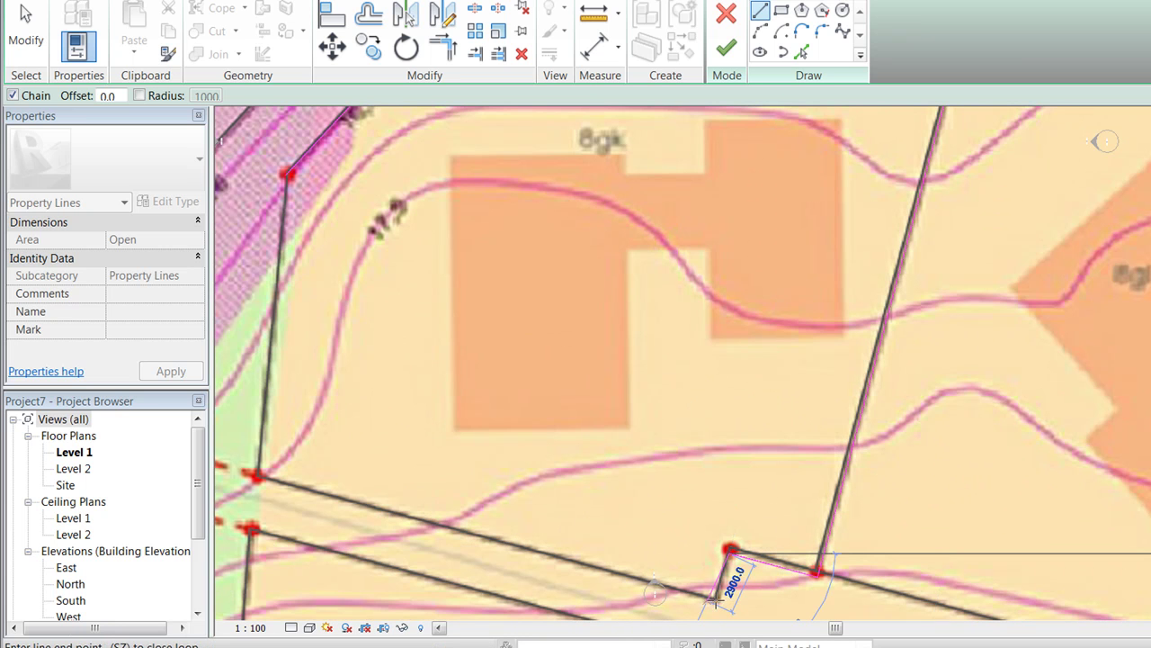
pyautogui.click(717, 599)
pyautogui.scroll(-2, 724, 585)
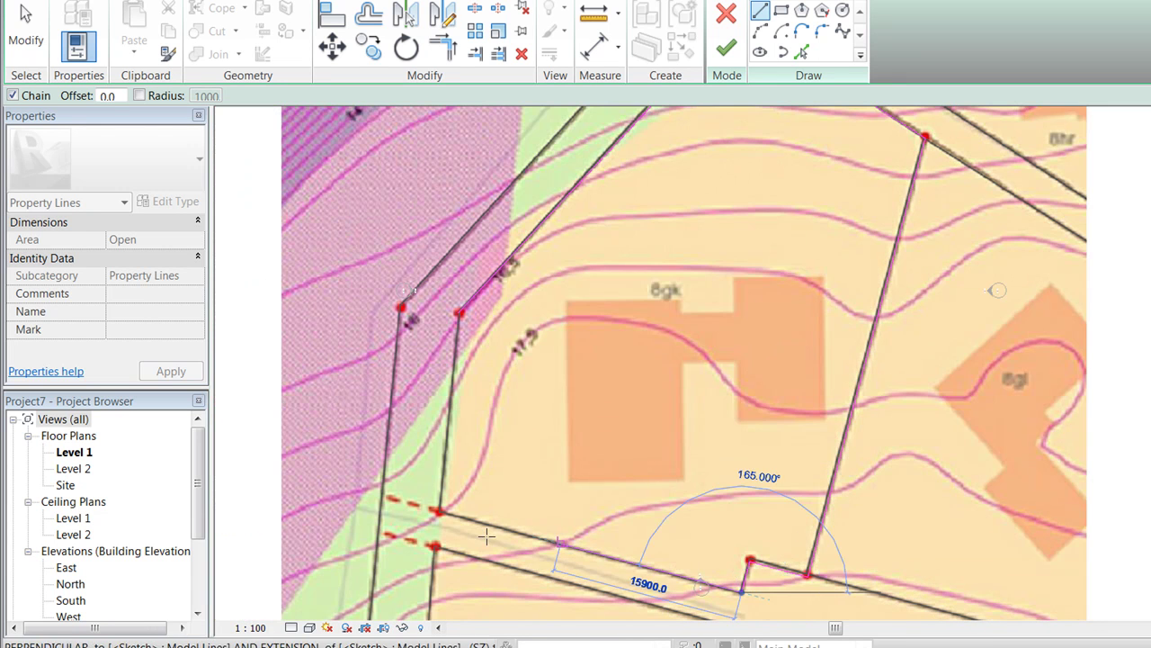
pyautogui.scroll(2, 475, 536)
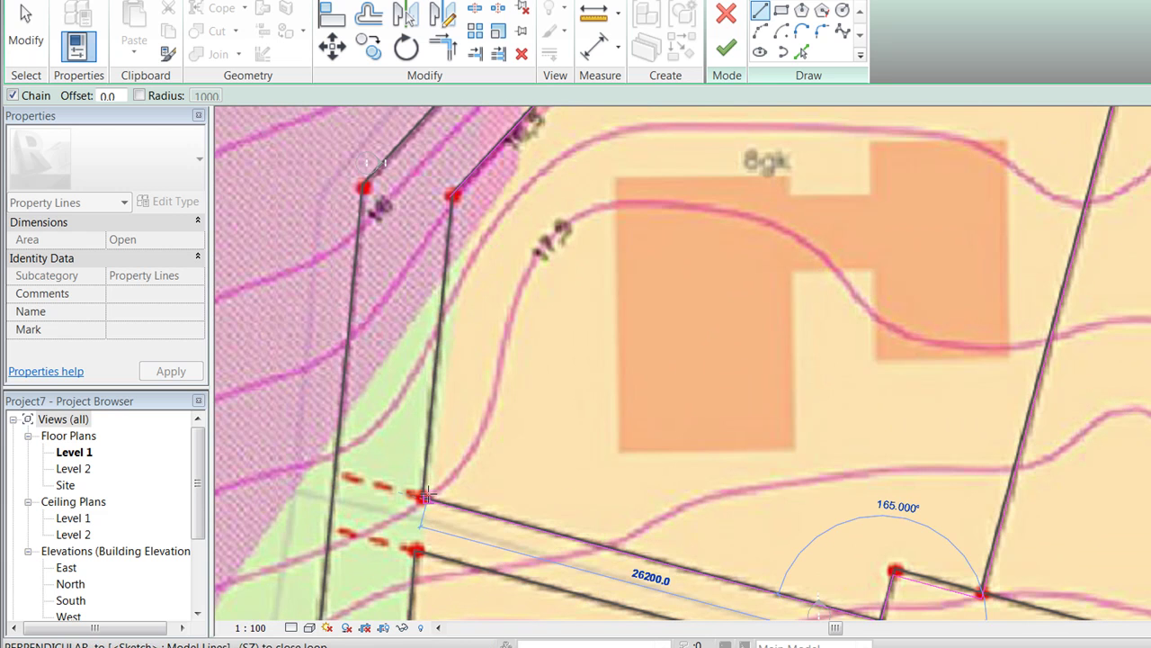
pyautogui.click(424, 496)
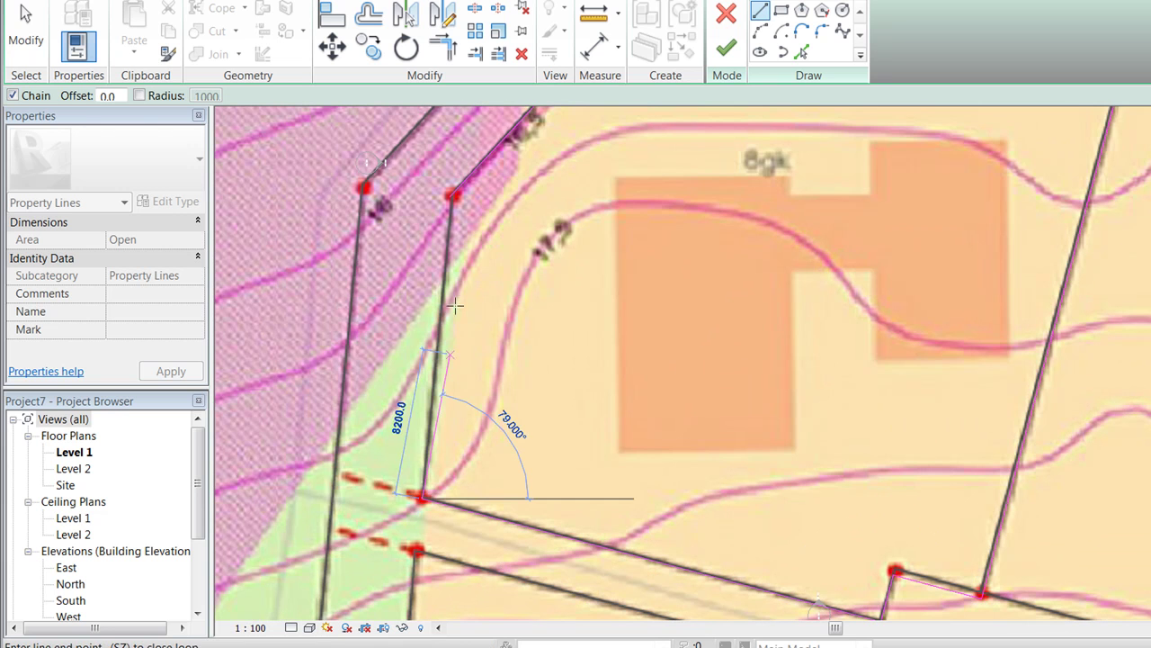
pyautogui.click(451, 191)
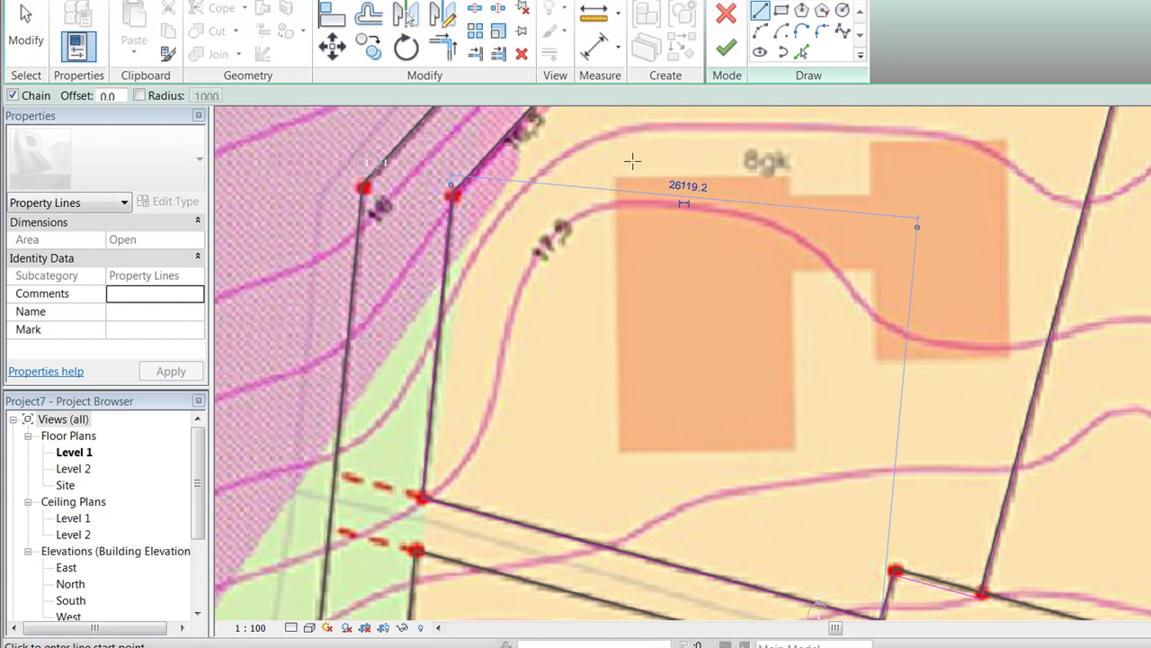
# - Finish the 1285.622 m² property line and open the Site floor plan
pyautogui.click(727, 51)
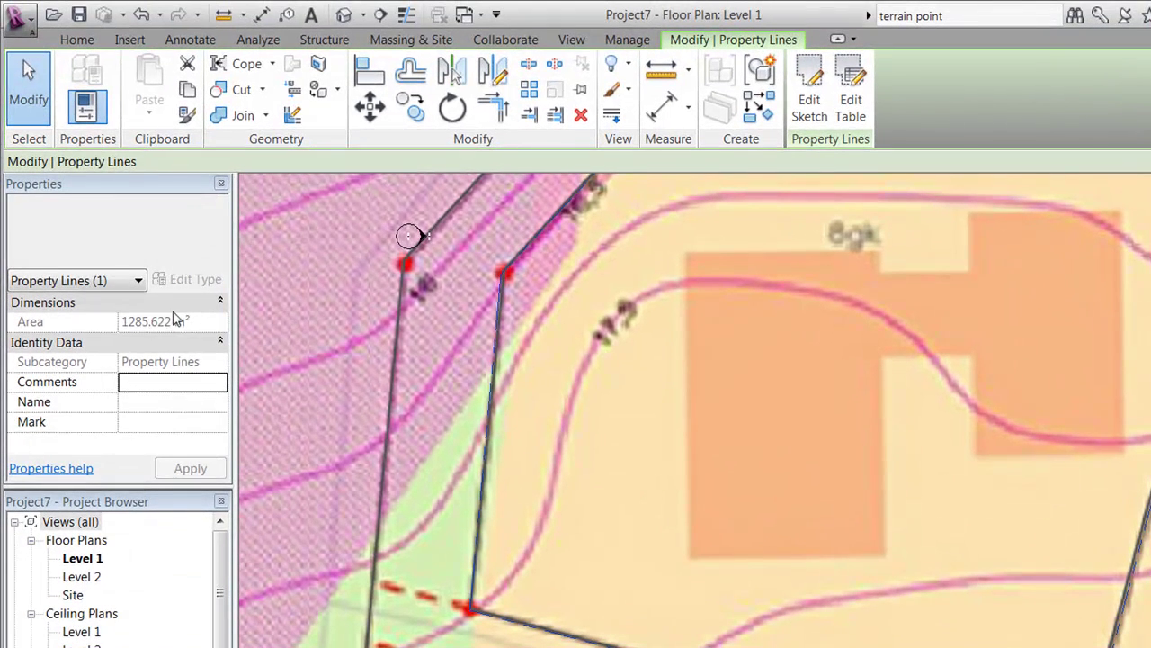
pyautogui.click(151, 327)
pyautogui.scroll(-3, 425, 376)
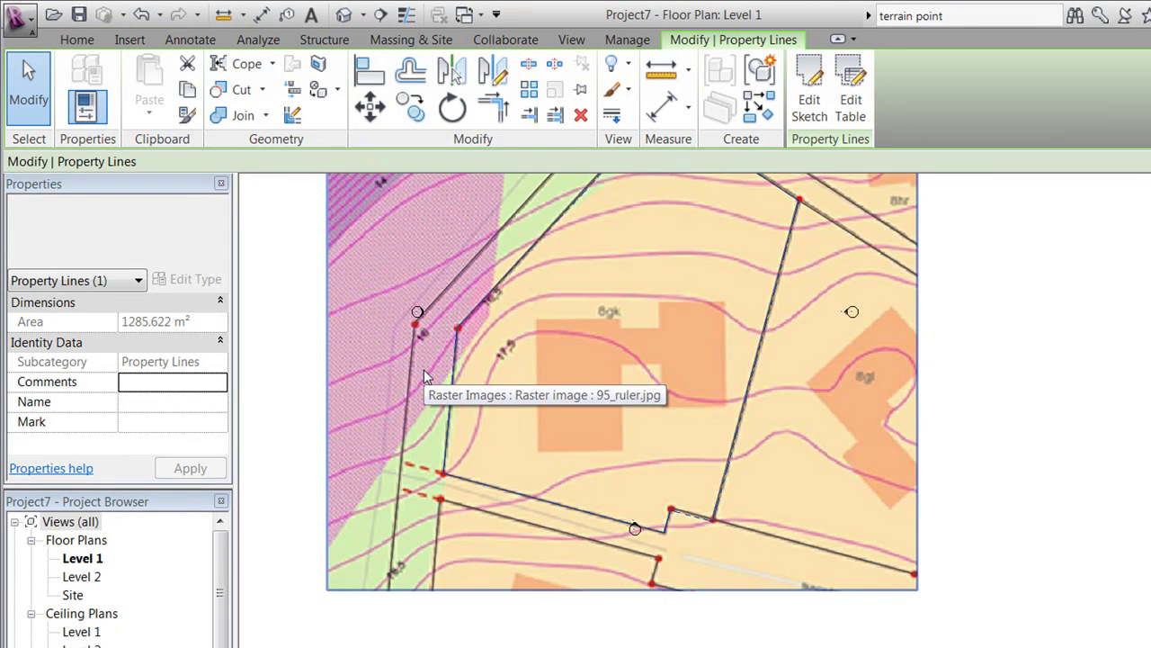
pyautogui.scroll(-2, 426, 376)
pyautogui.scroll(2, 440, 196)
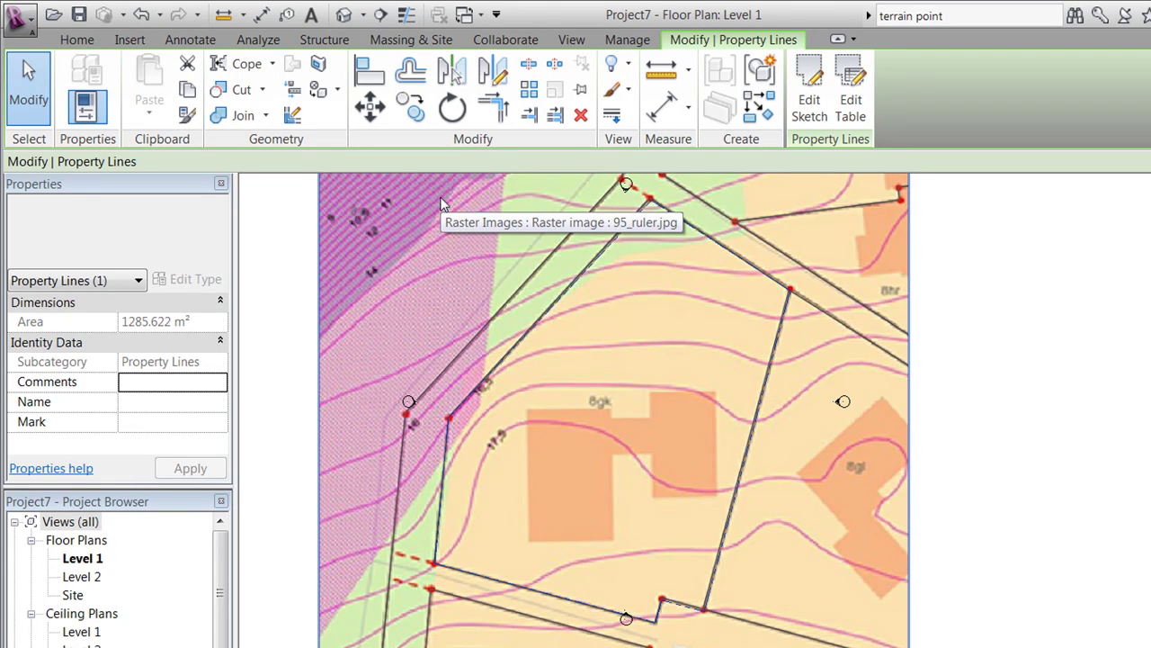
pyautogui.doubleClick(72, 595)
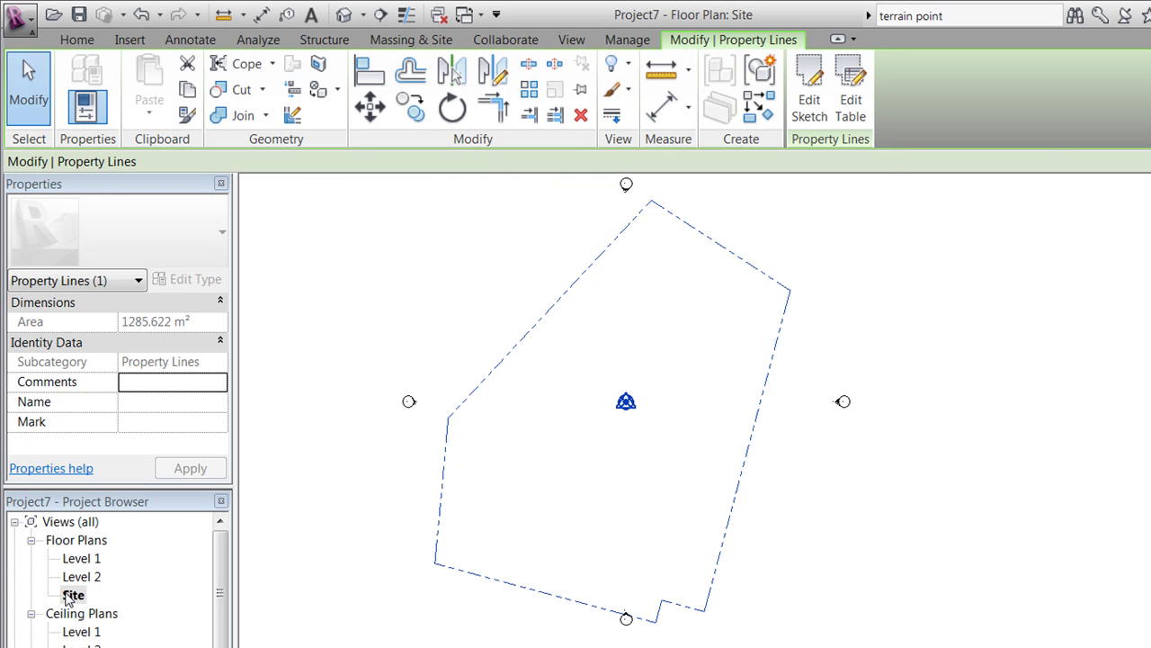
# - Copy the 95_ruler image from Level 1 and paste it aligned into the Site plan
pyautogui.doubleClick(79, 559)
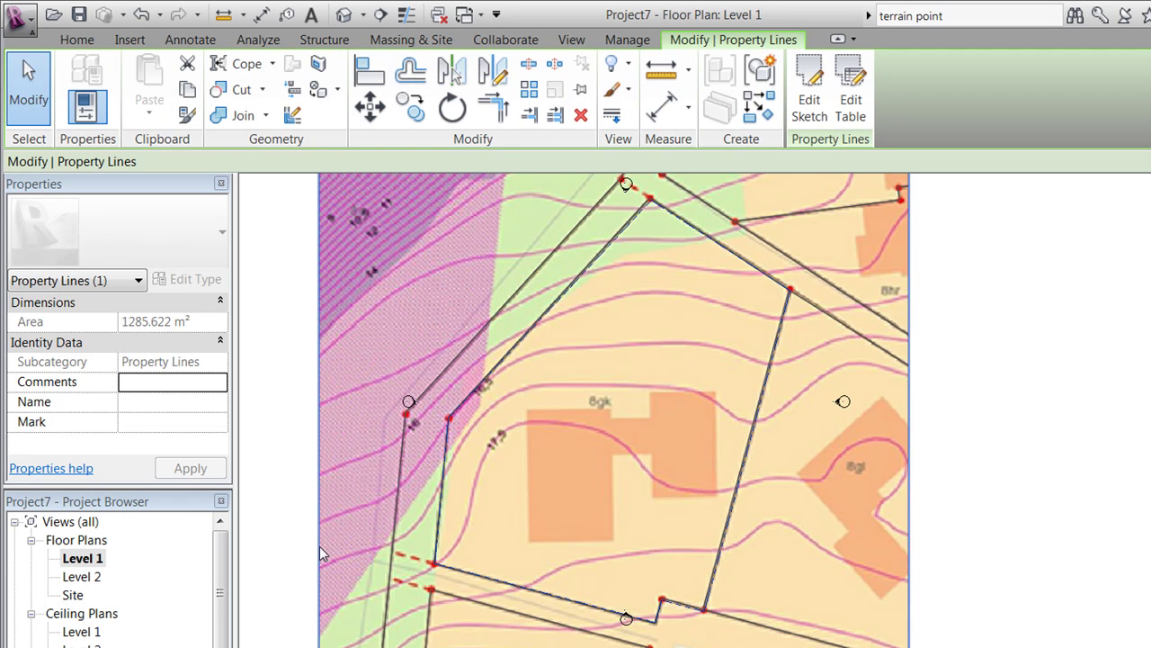
pyautogui.click(322, 553)
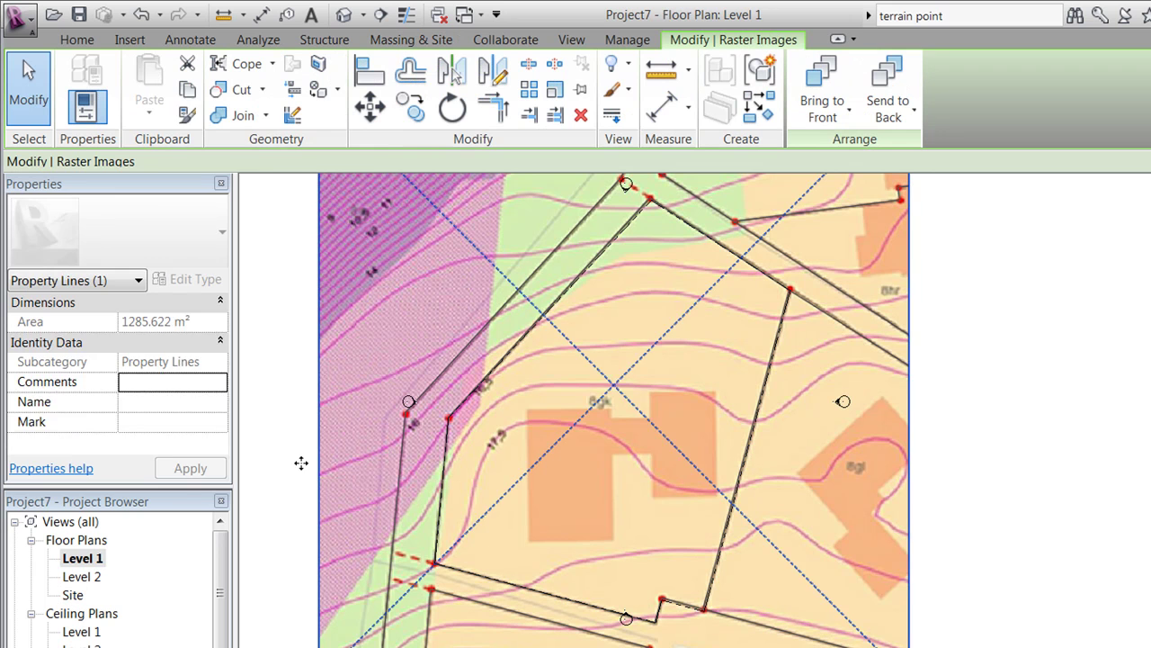
pyautogui.click(186, 91)
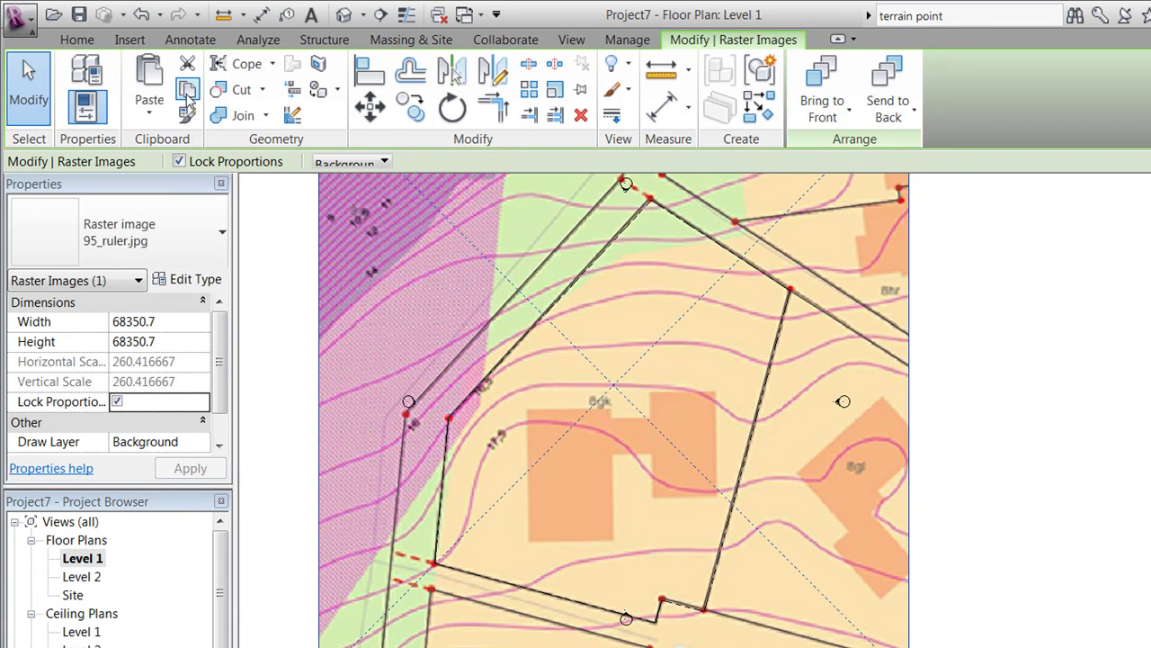
pyautogui.doubleClick(73, 596)
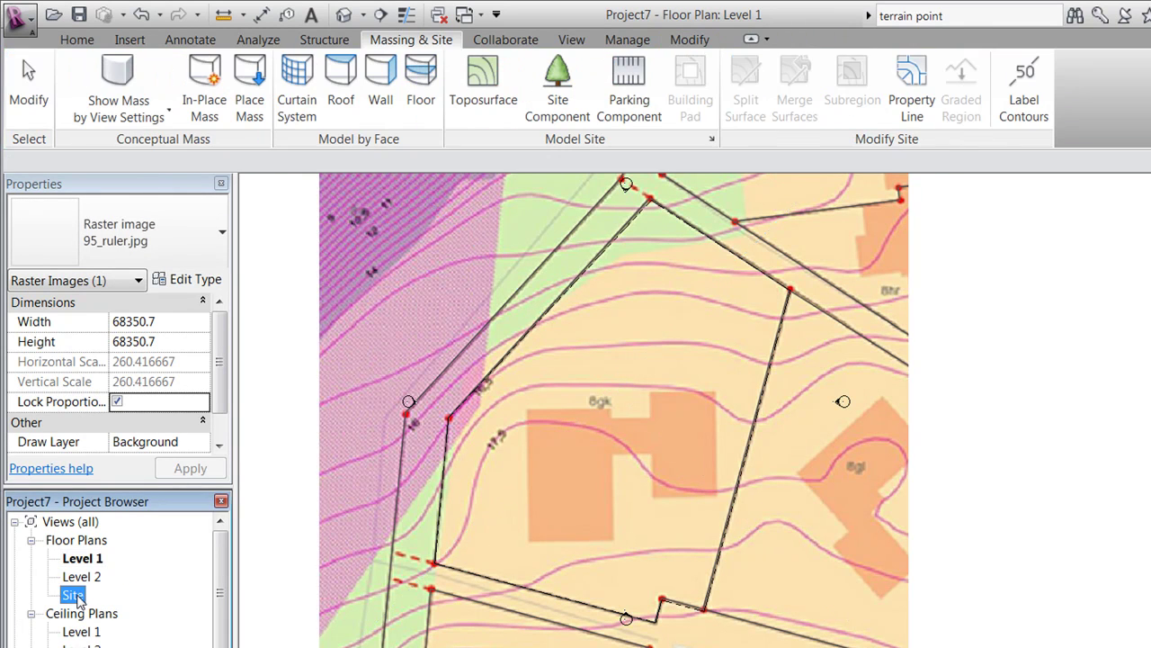
pyautogui.hotkey('ctrl', 'v')
pyautogui.click(149, 106)
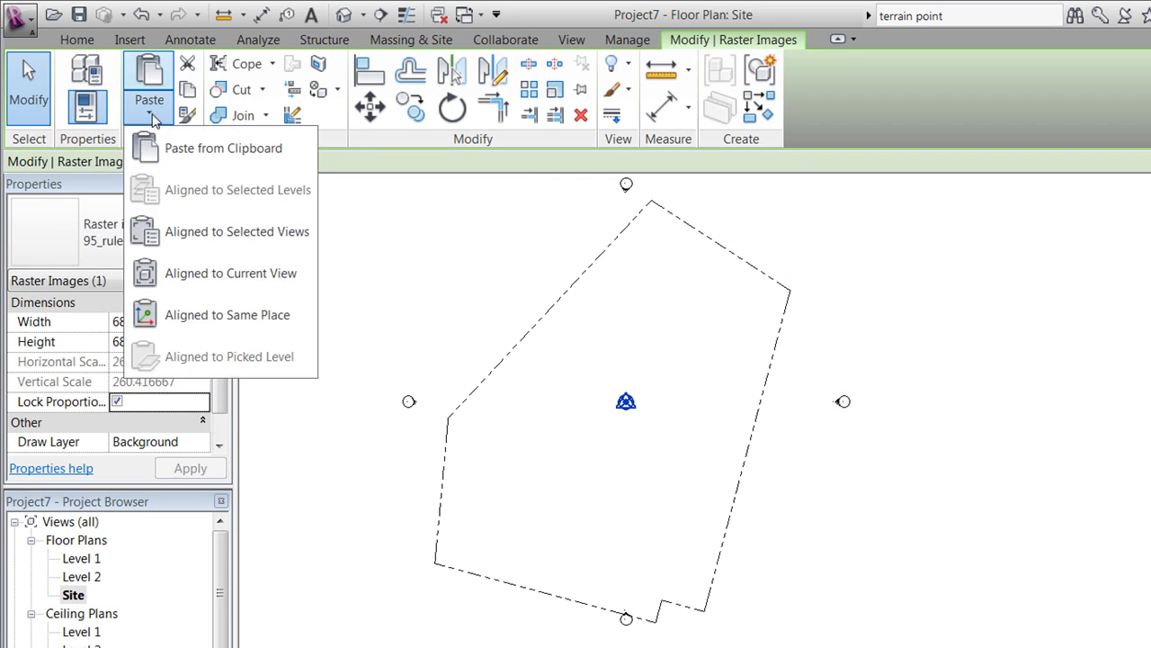
pyautogui.click(212, 276)
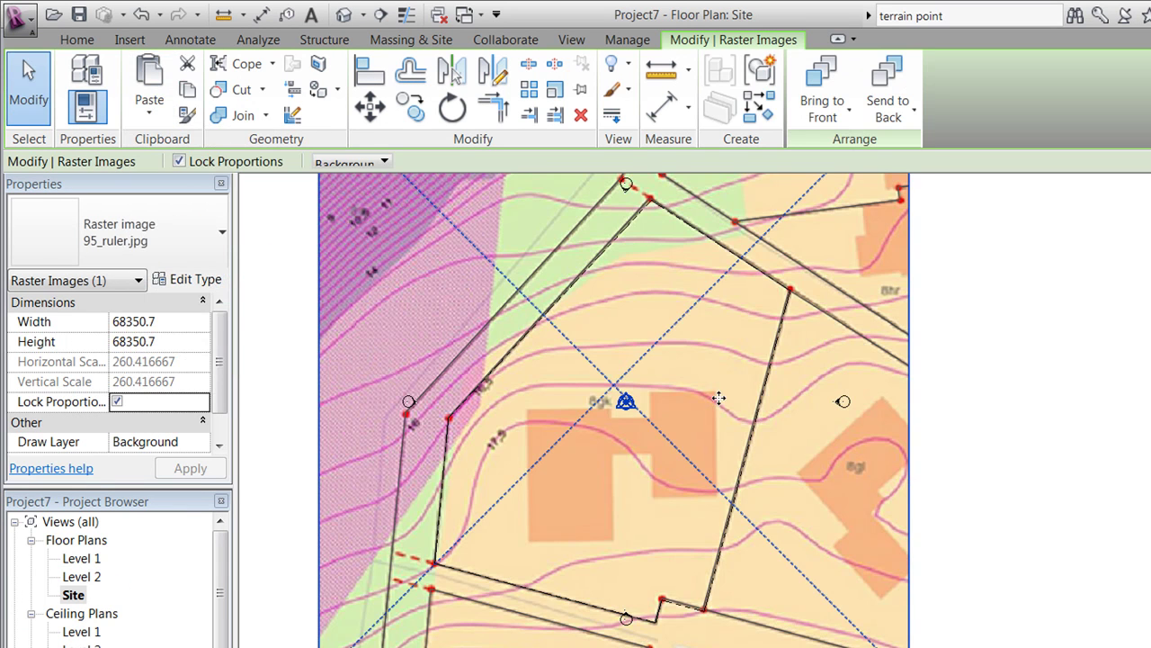
pyautogui.scroll(-1, 1066, 474)
pyautogui.scroll(2, 801, 443)
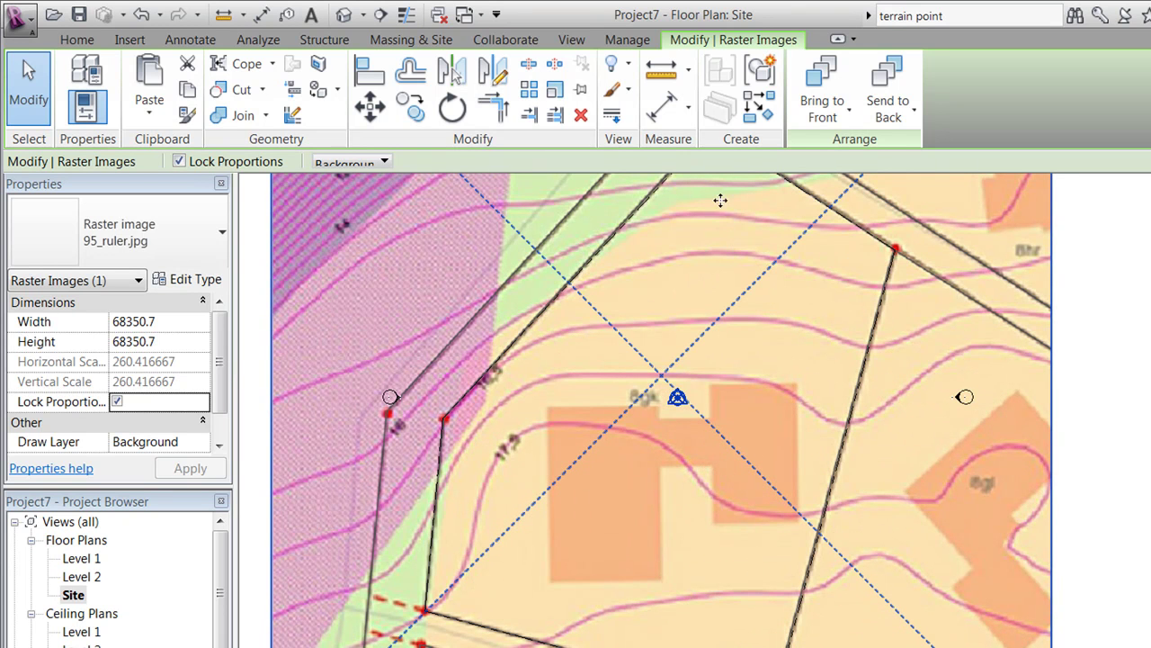
# - Start a new toposurface with the point elevation set to 16000
pyautogui.click(428, 41)
pyautogui.click(484, 90)
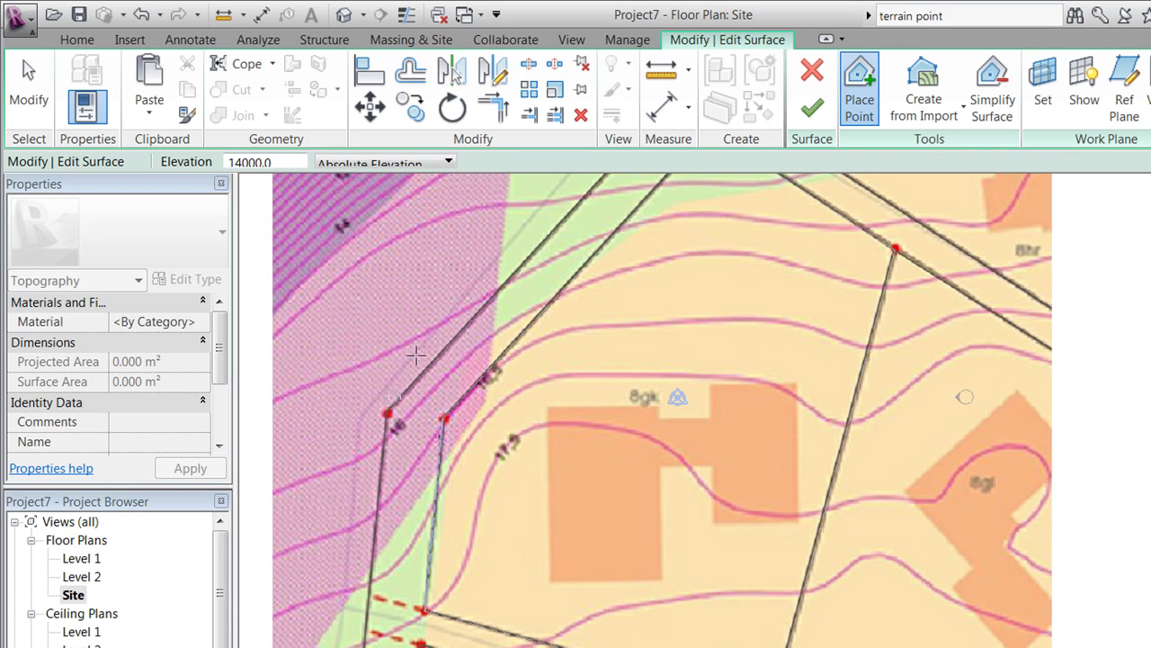
pyautogui.moveTo(284, 164); pyautogui.dragTo(236, 165)
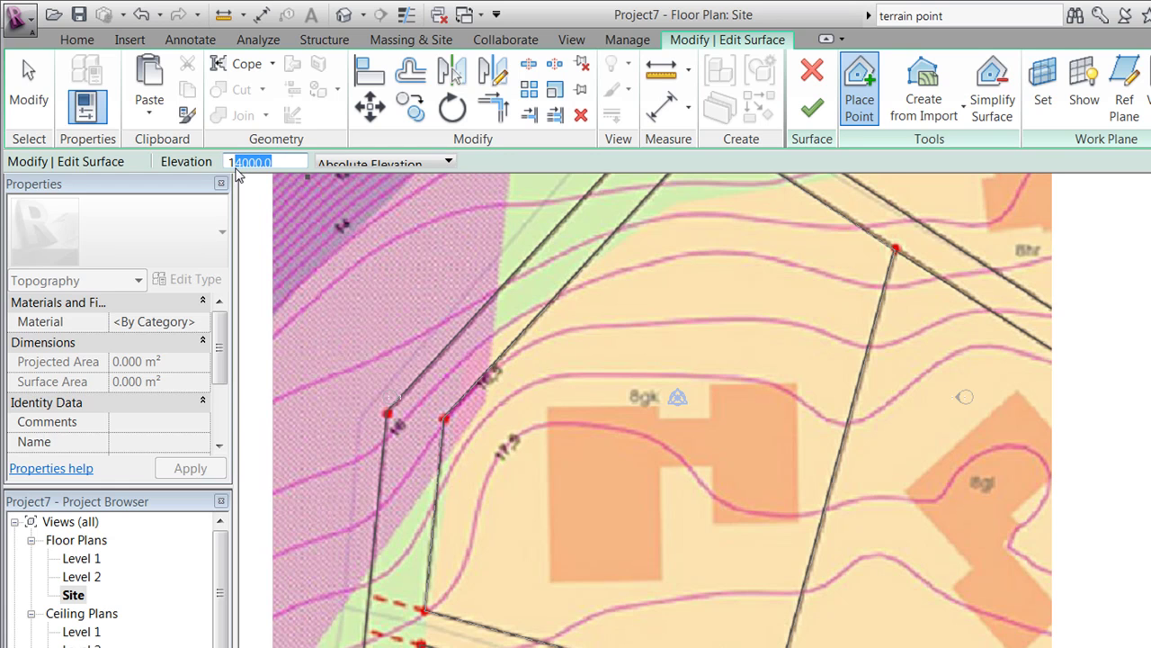
pyautogui.write('6')
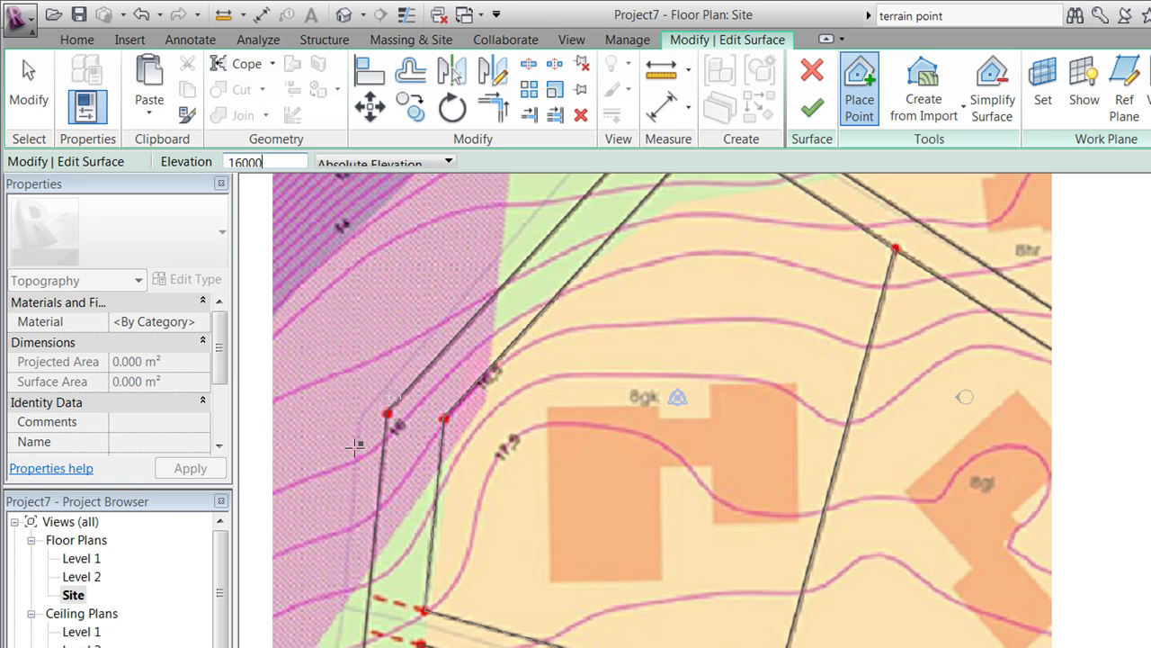
# - Place eight terrain points along the upper contour from the left edge to the top-right
pyautogui.click(277, 492)
pyautogui.click(373, 451)
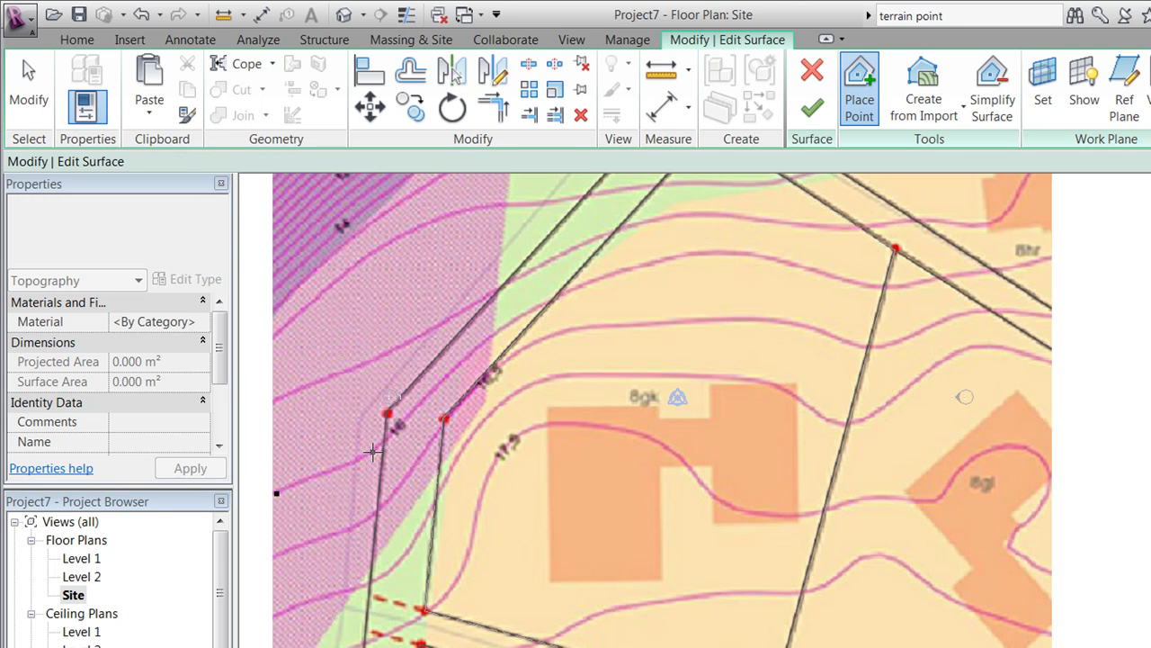
pyautogui.click(453, 370)
pyautogui.click(537, 305)
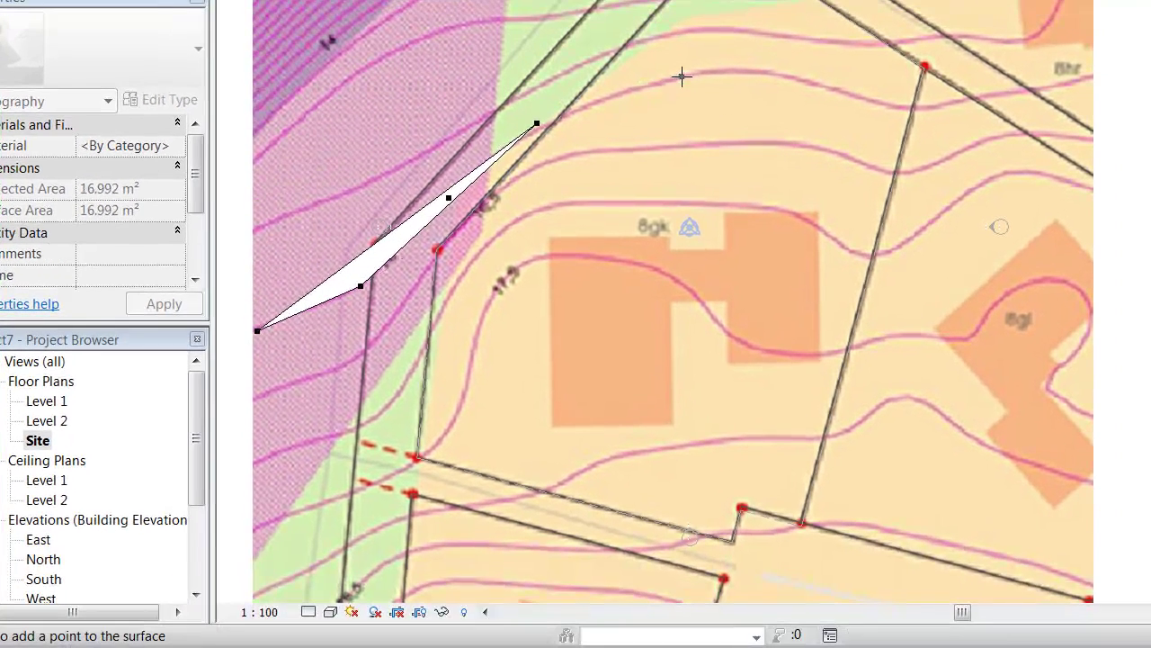
pyautogui.click(682, 77)
pyautogui.click(840, 88)
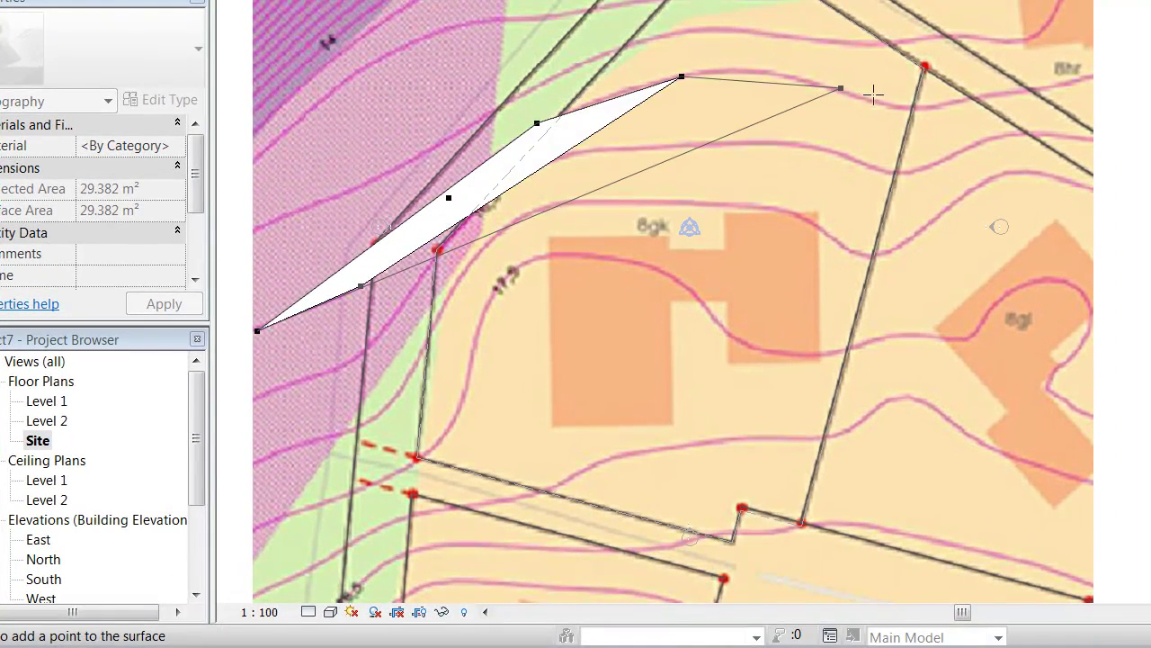
pyautogui.click(959, 104)
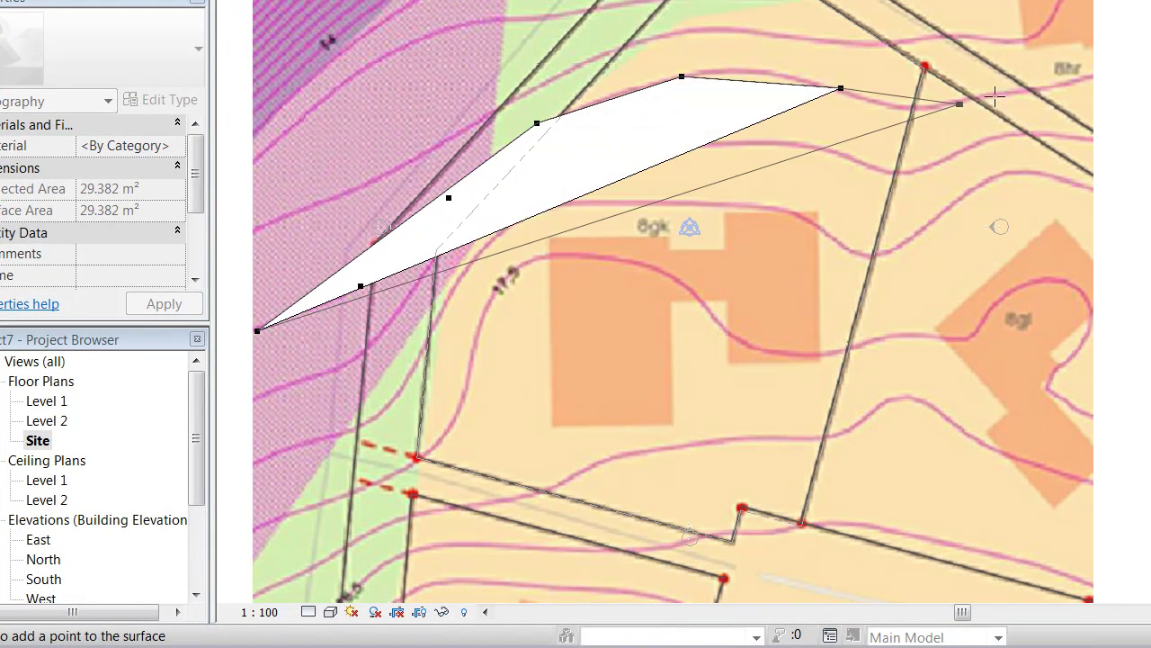
pyautogui.click(1092, 73)
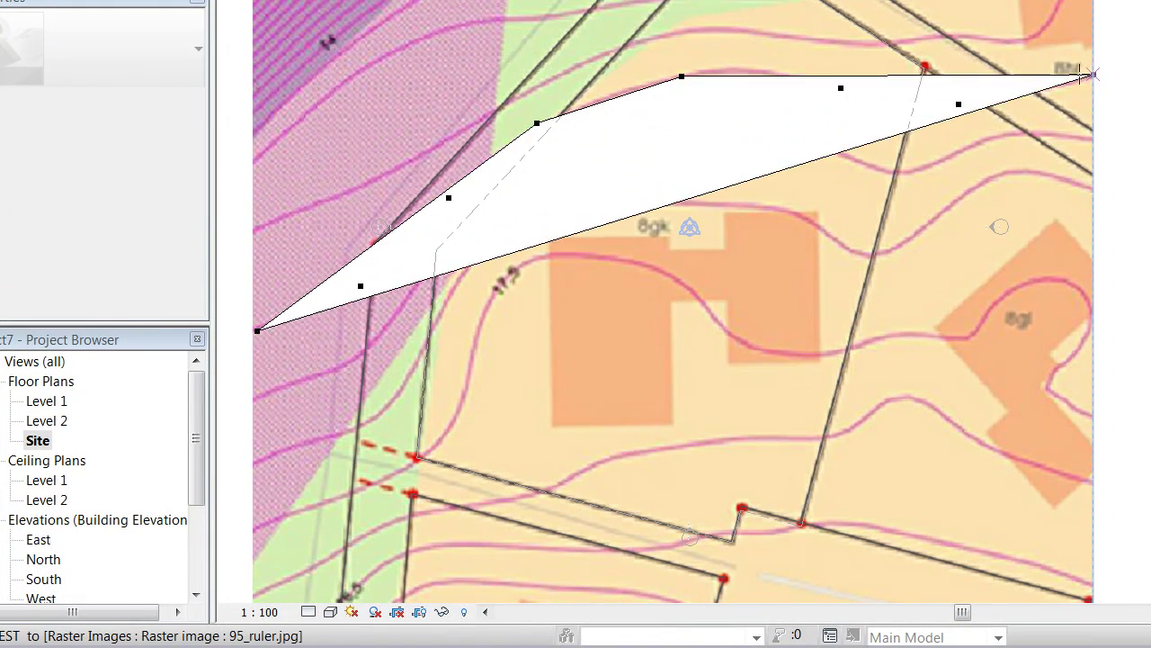
# - Switch the view to wireframe and set the point elevation to 16500
pyautogui.click(330, 612)
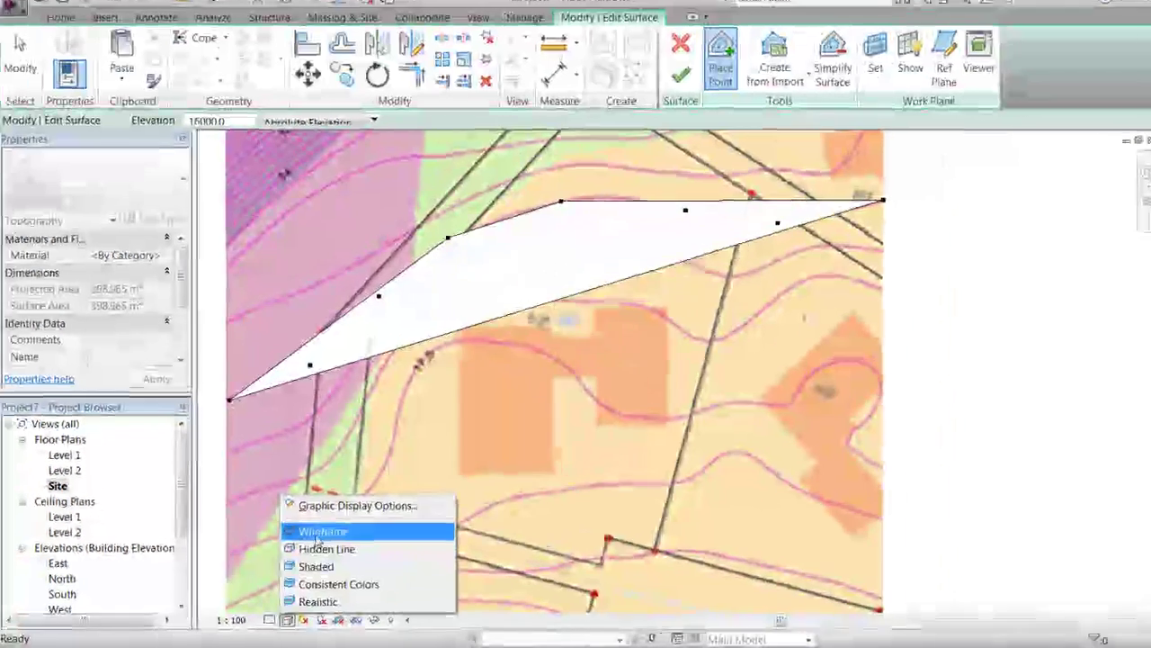
pyautogui.click(367, 504)
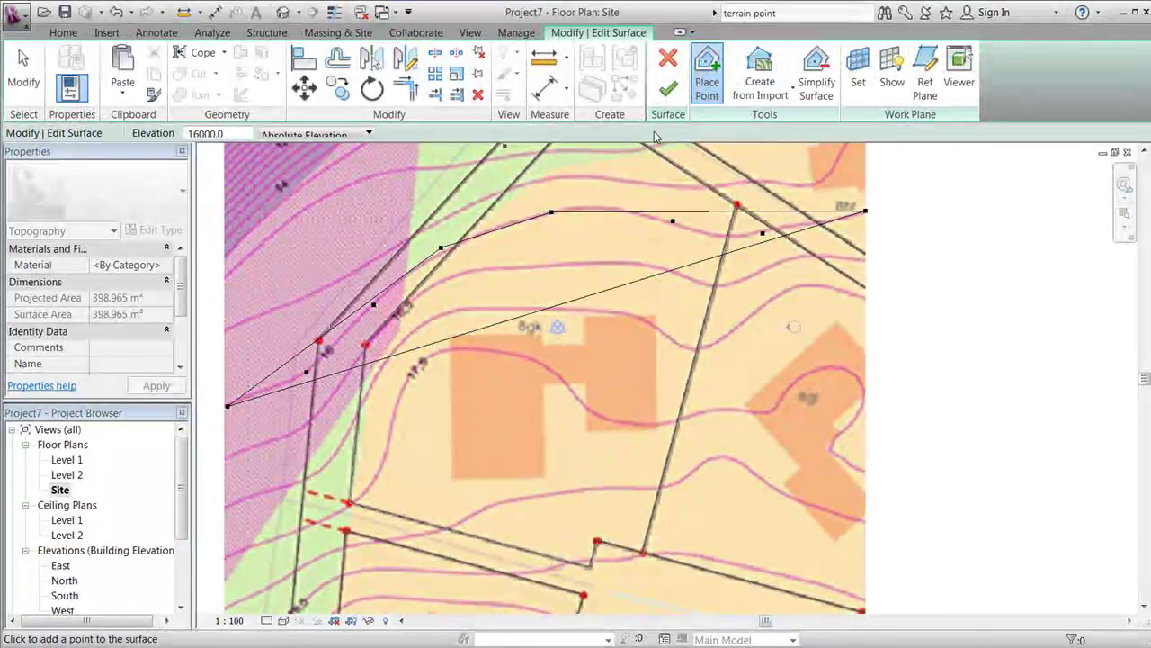
pyautogui.doubleClick(192, 132)
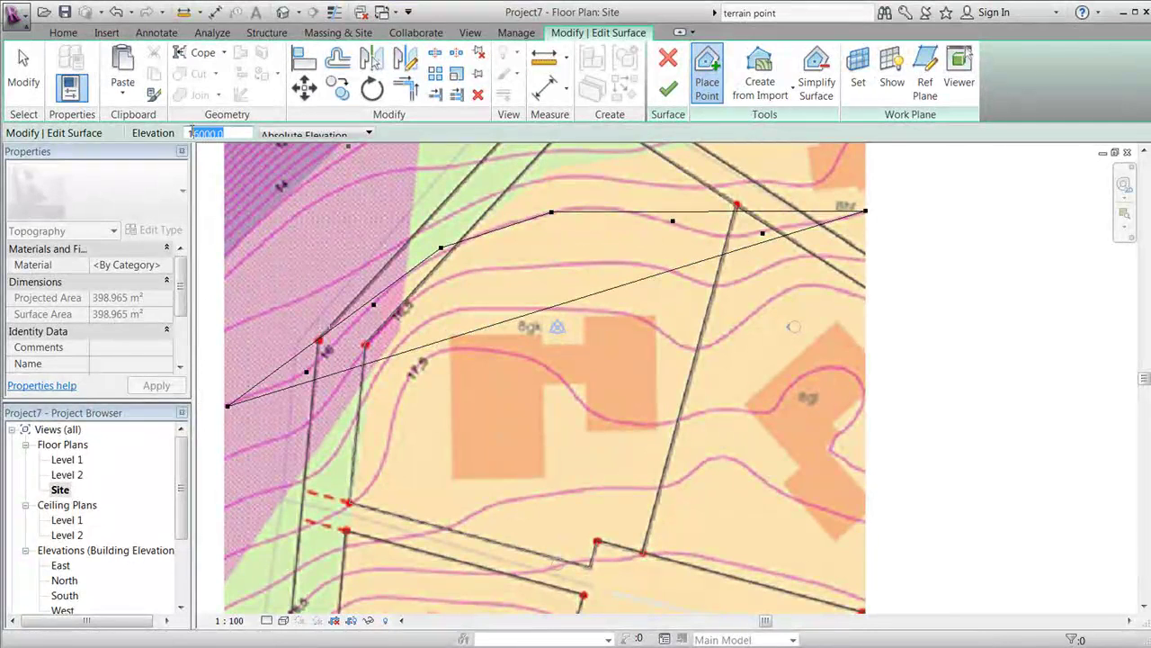
pyautogui.write('500')
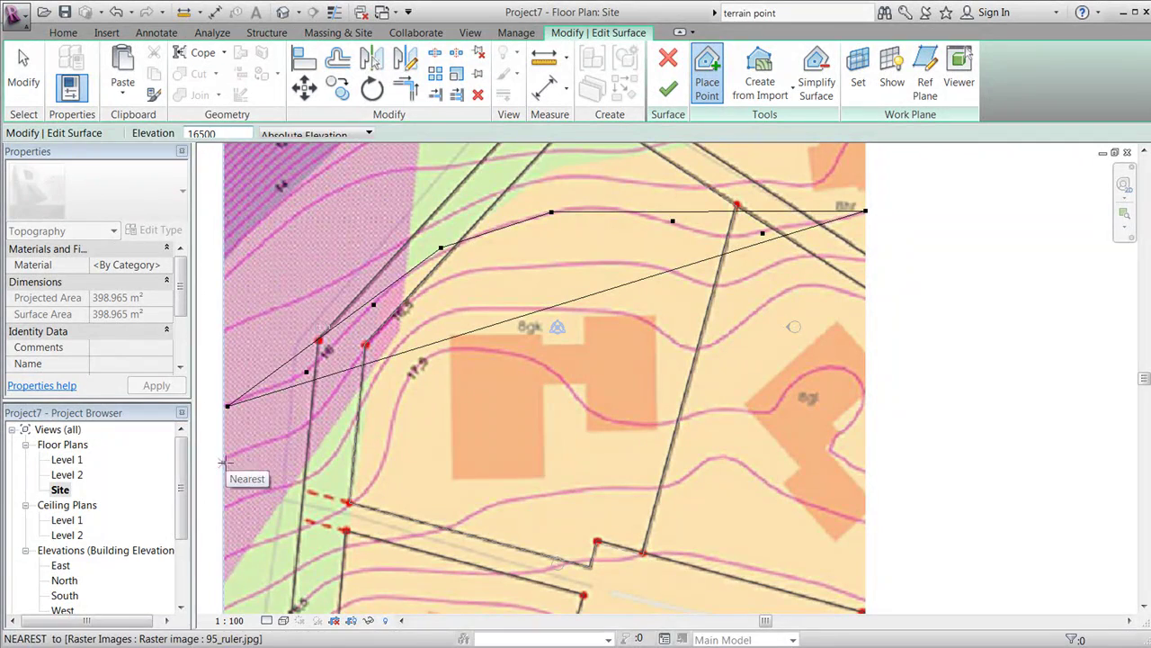
# - Add three 16500 terrain points on the left and inside the lot, then finish the surface
pyautogui.click(223, 462)
pyautogui.click(315, 420)
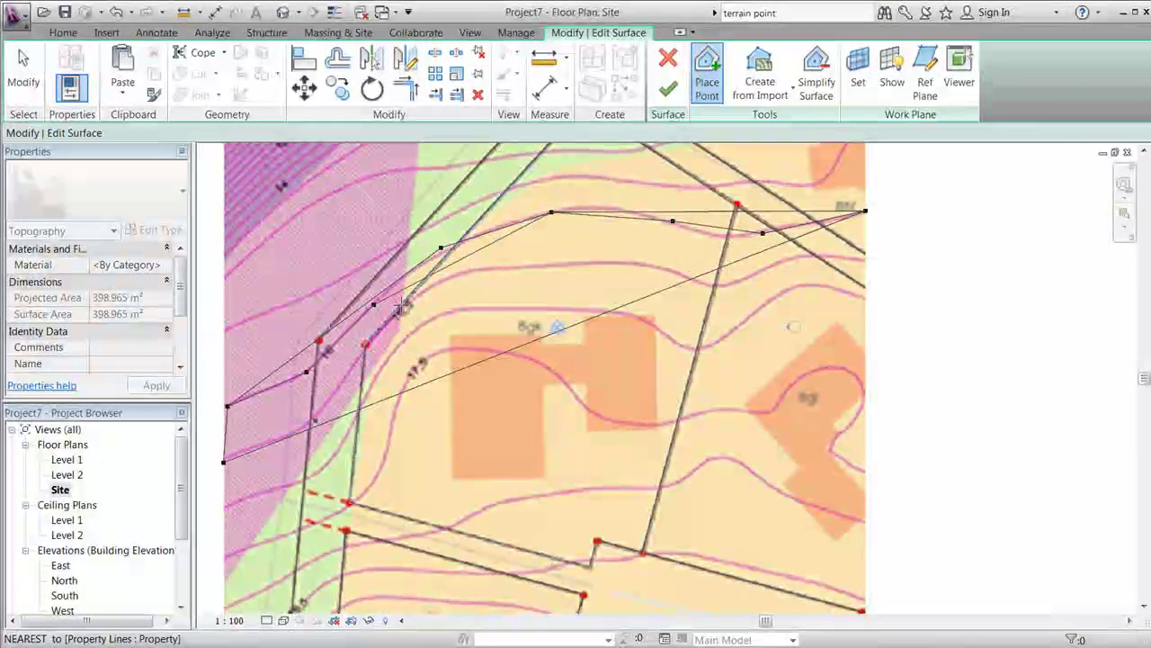
pyautogui.click(509, 268)
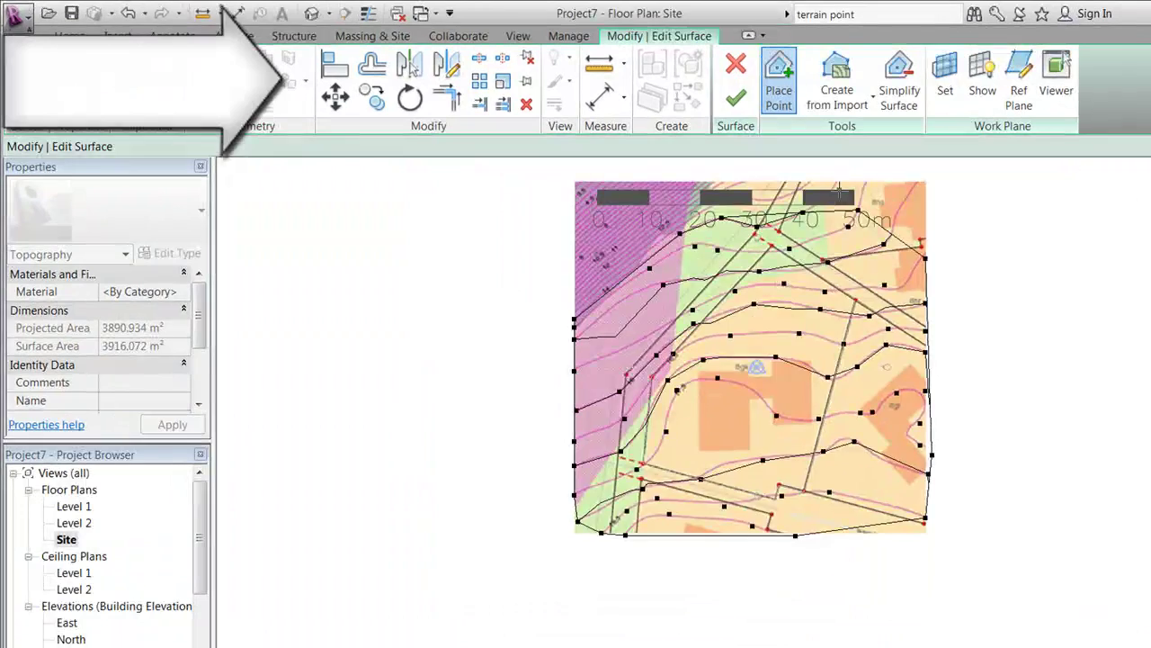
pyautogui.scroll(3, 756, 162)
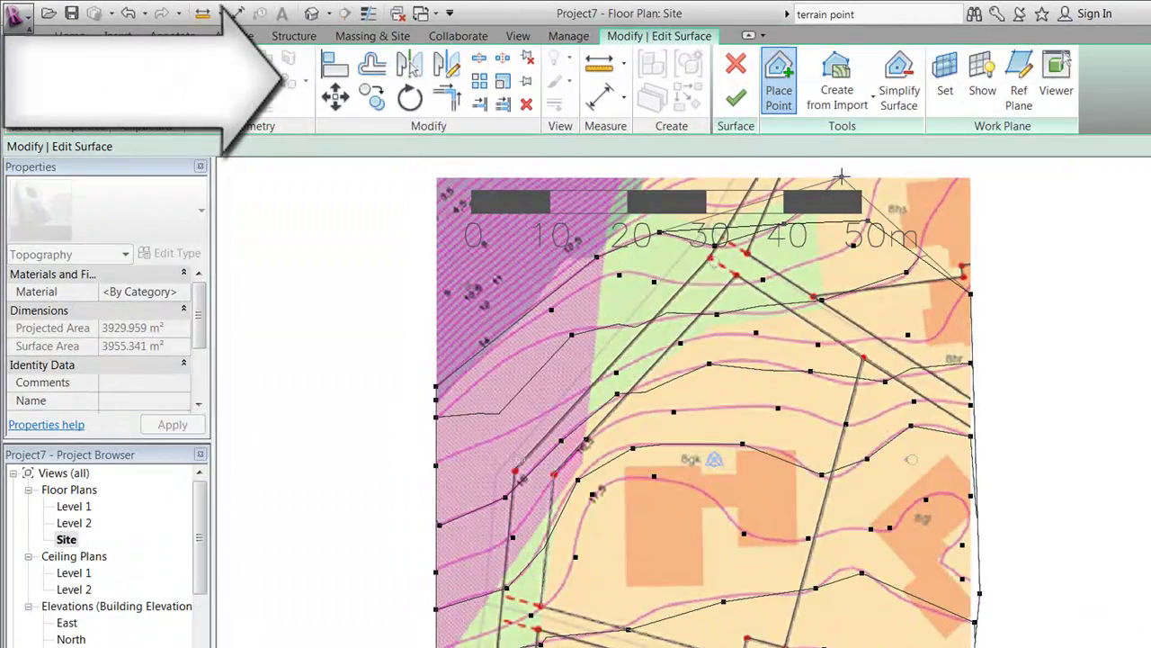
pyautogui.click(735, 97)
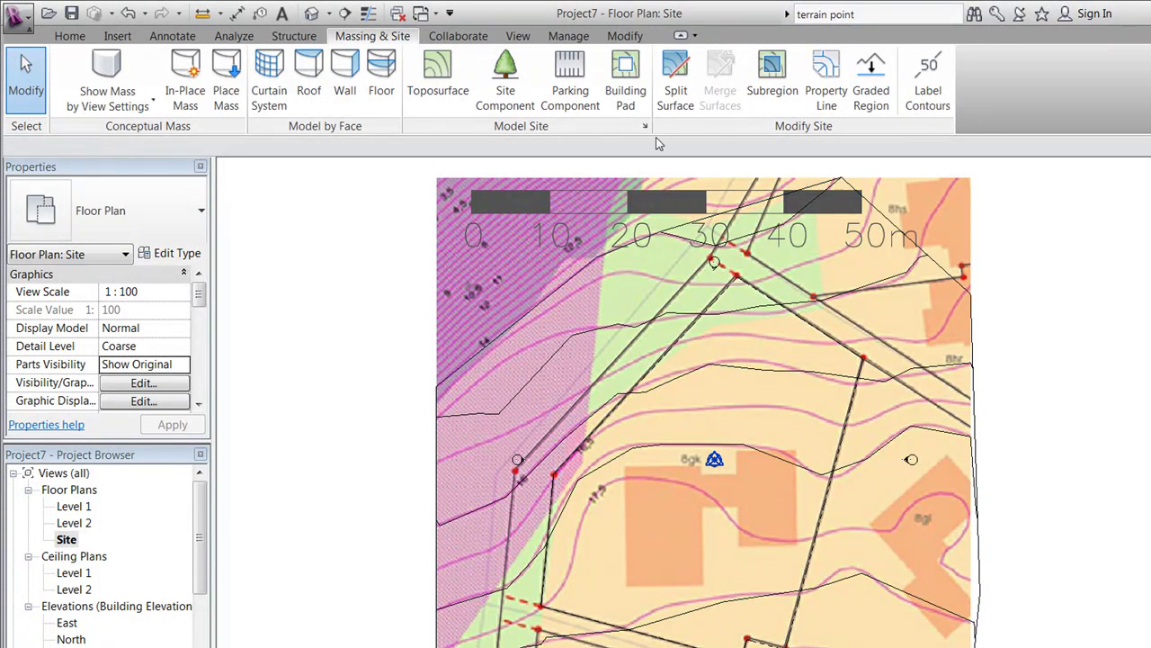
# - Delete the site plan image from the Site view
pyautogui.click(573, 180)
pyautogui.press('Delete')
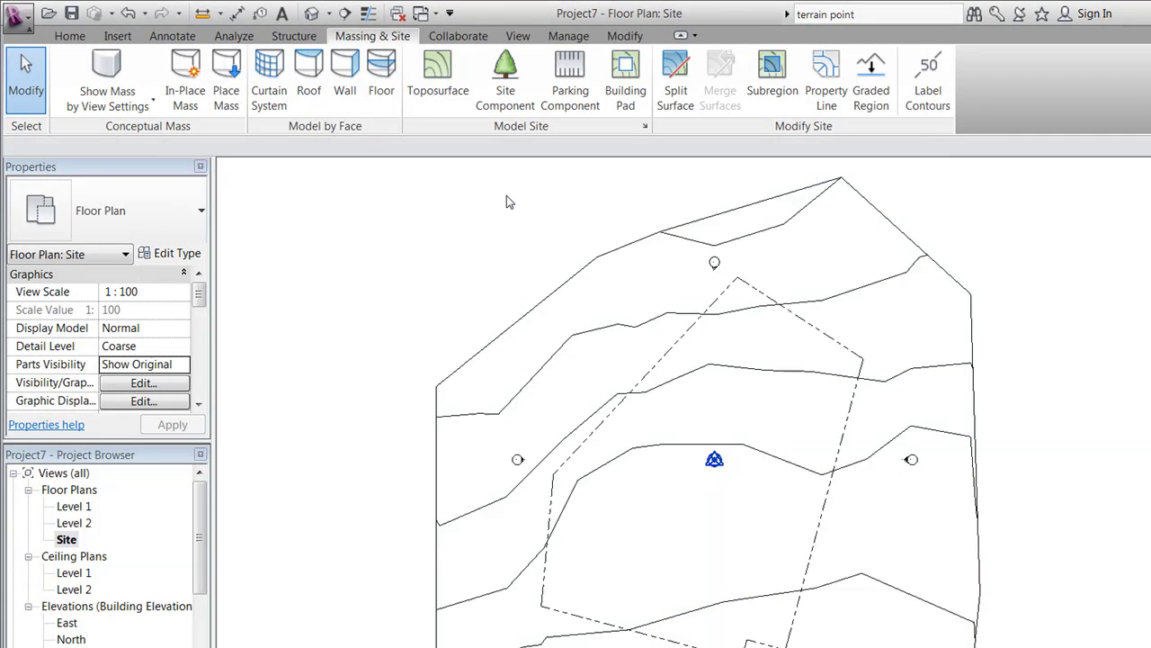
pyautogui.scroll(-1, 507, 196)
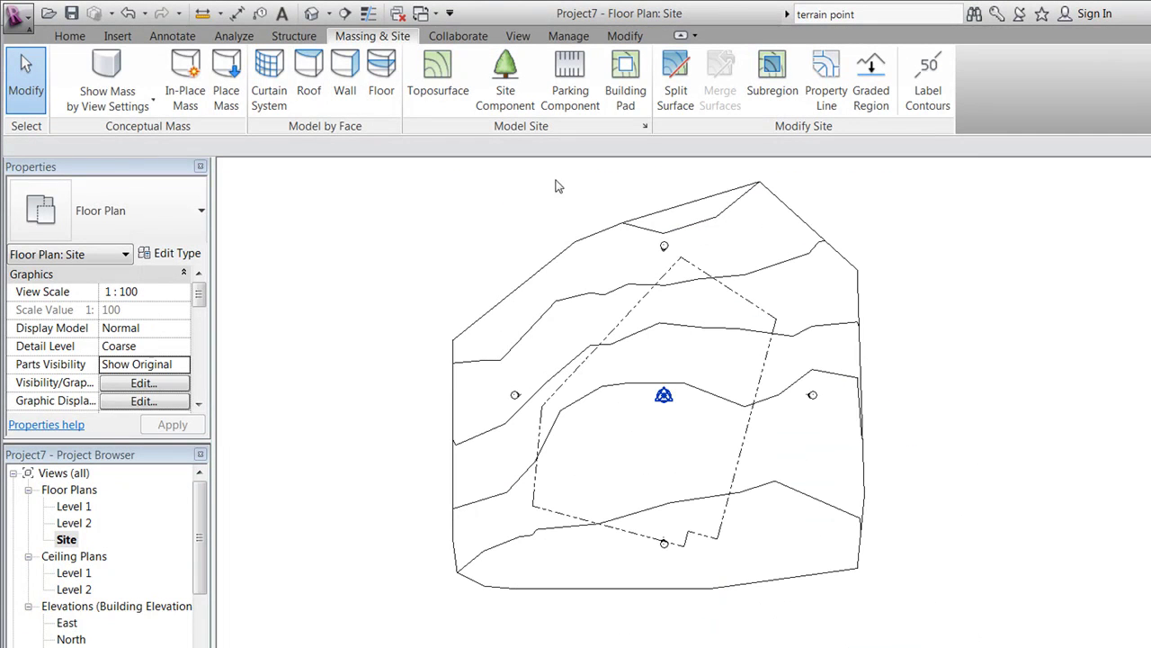
# - Set additional contours every 500 in Site Settings
pyautogui.click(645, 127)
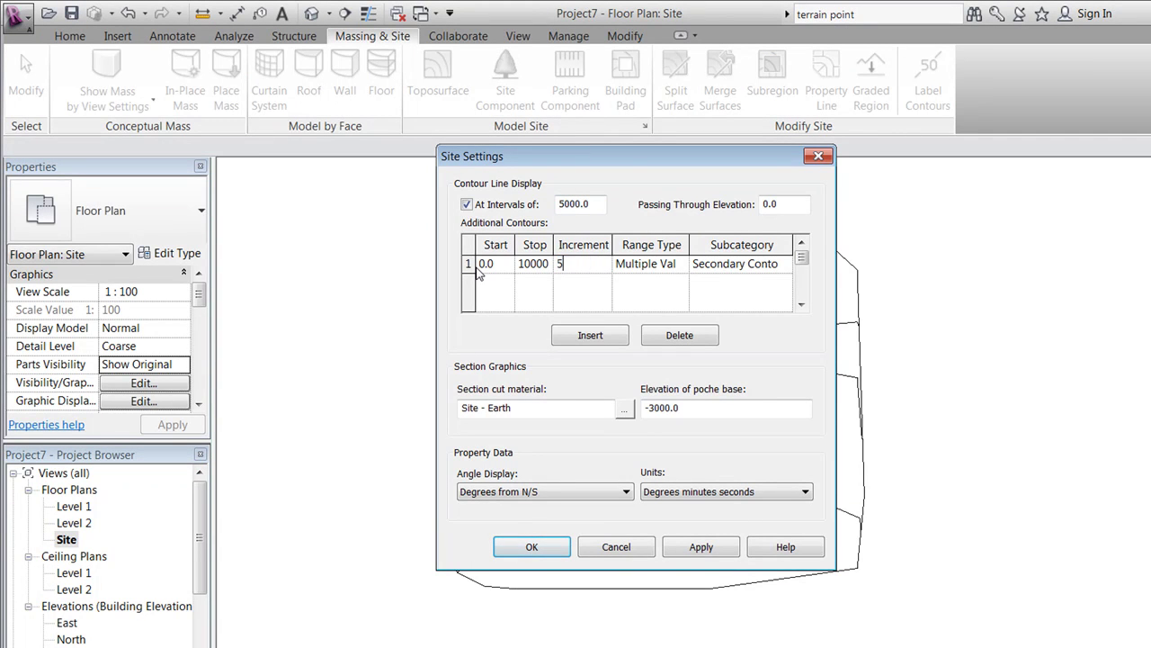
pyautogui.click(701, 550)
pyautogui.click(531, 547)
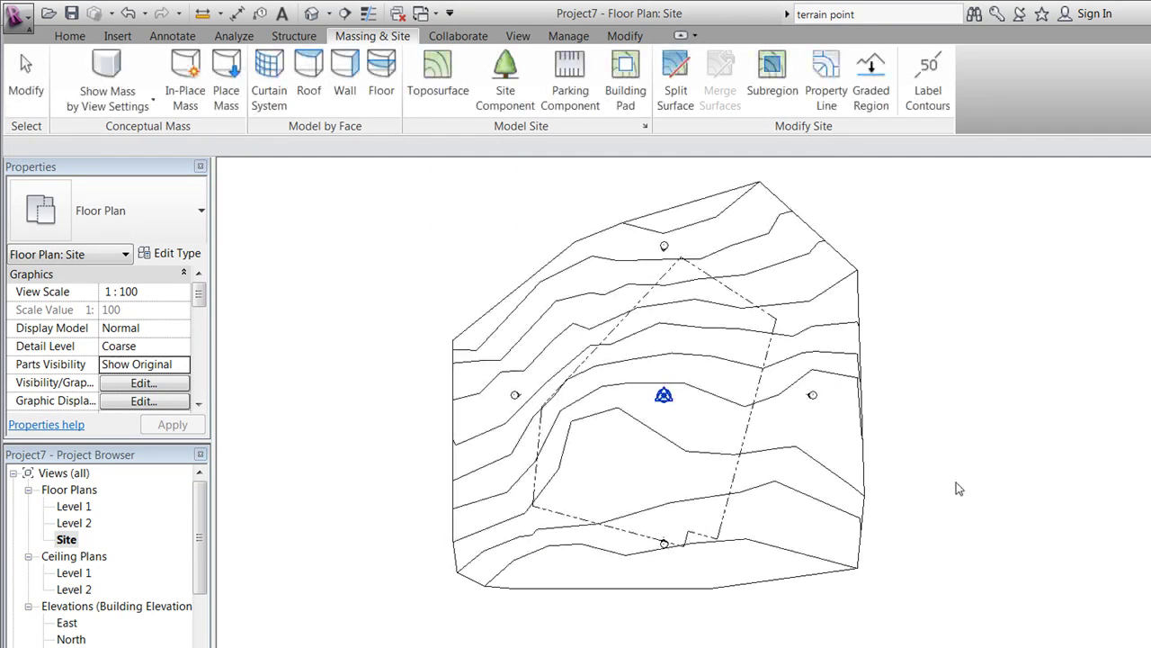
pyautogui.scroll(2, 833, 411)
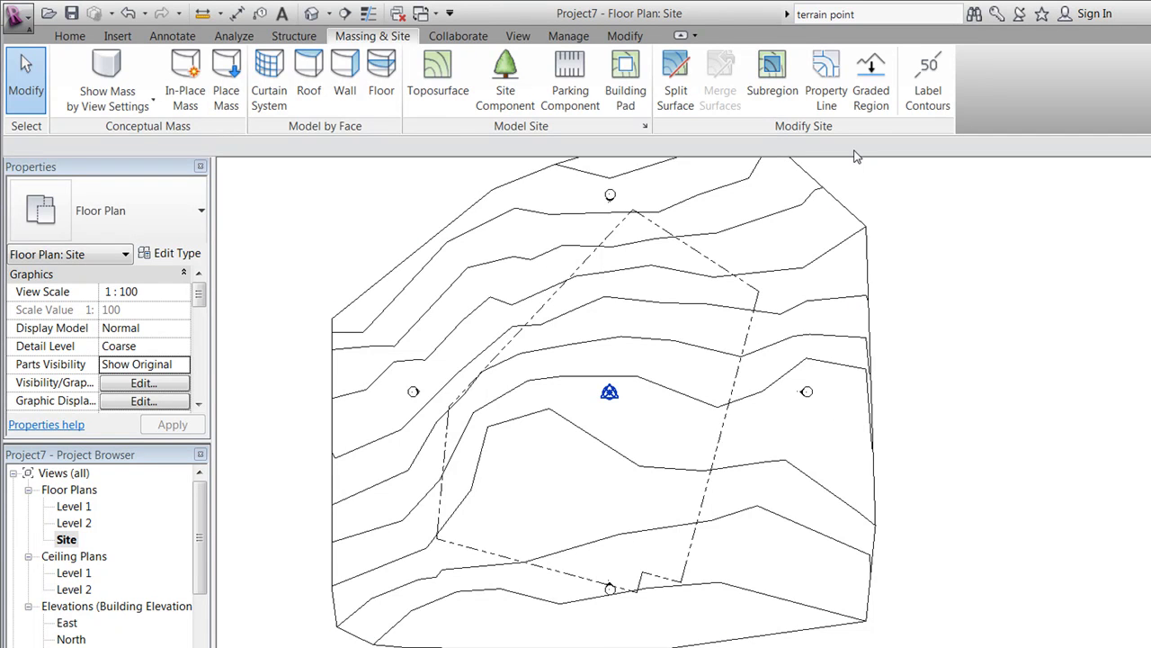
# - Draw a contour label line, then delete the label that misses the contours
pyautogui.click(927, 81)
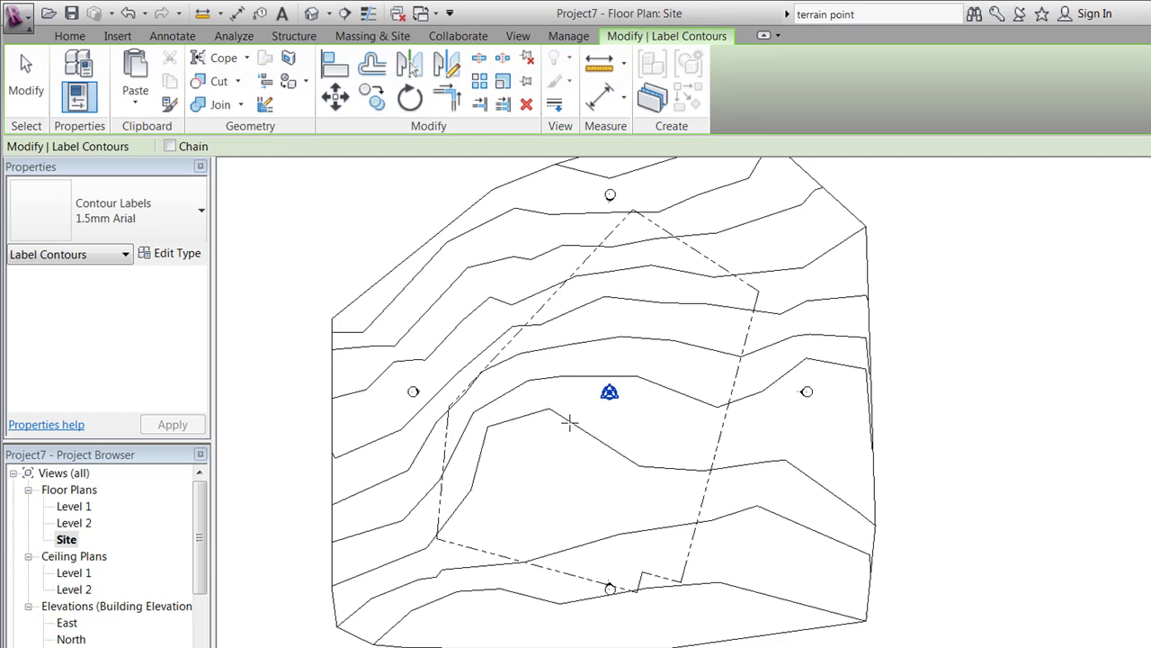
pyautogui.click(570, 423)
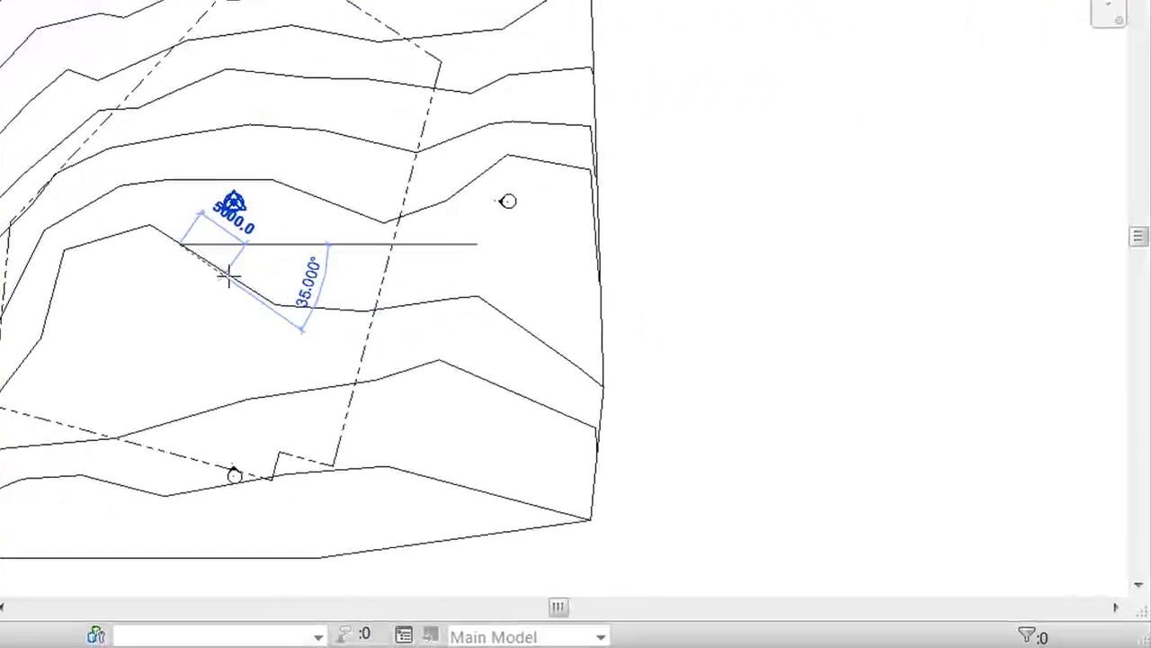
pyautogui.click(614, 453)
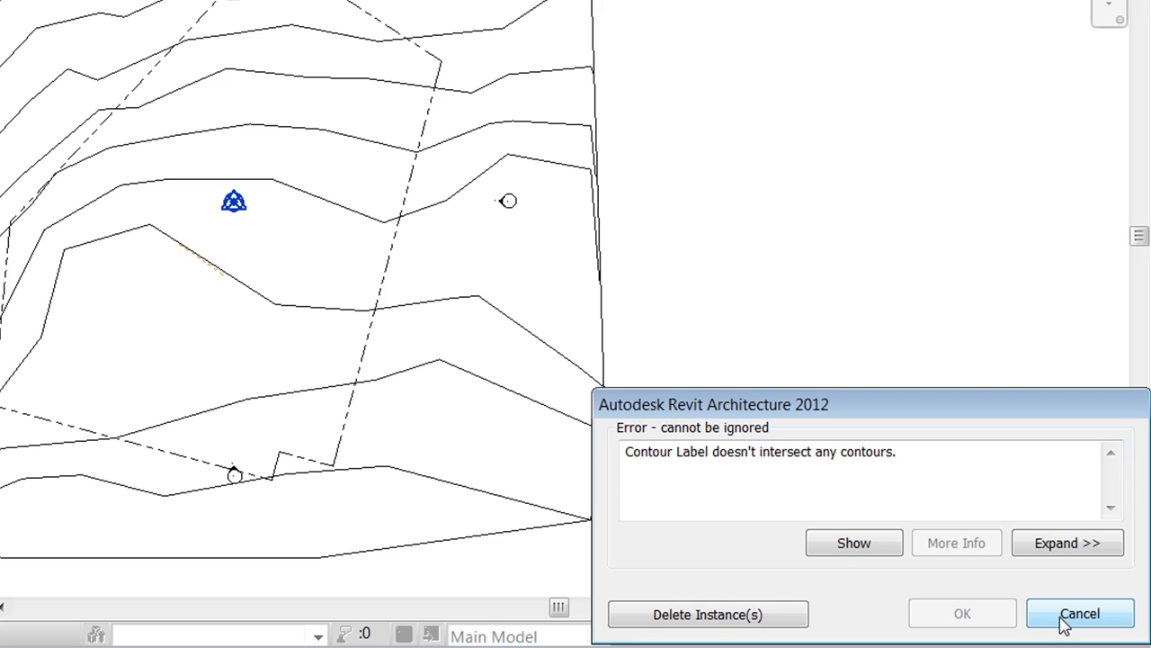
pyautogui.click(743, 619)
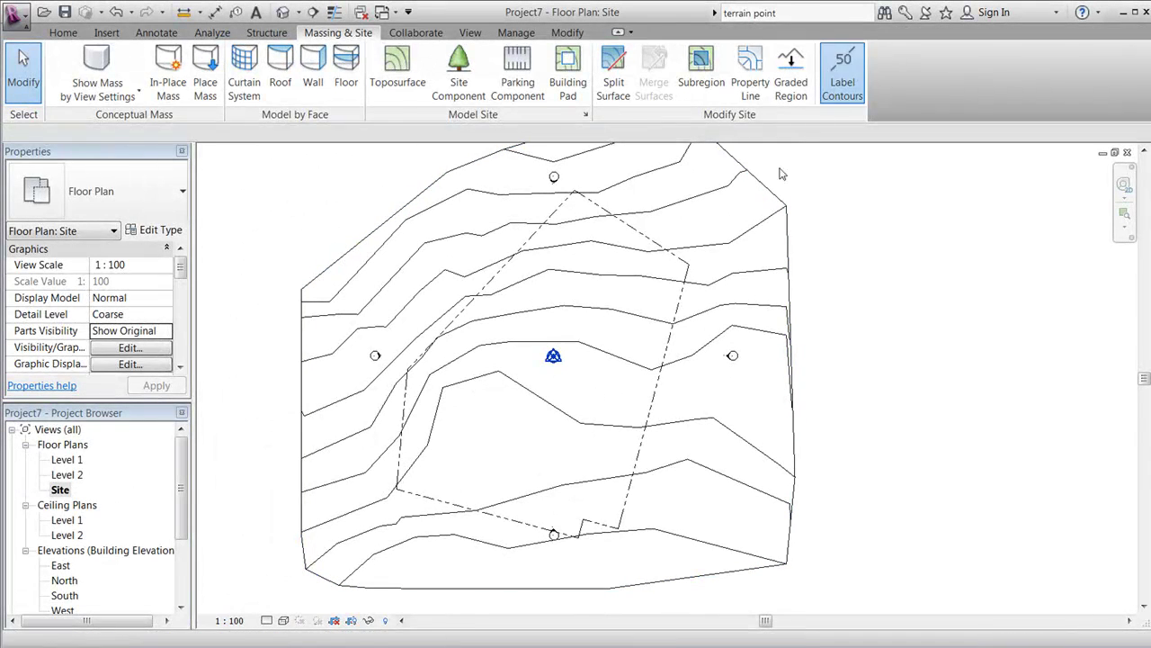
# - Label the central and top-right contours (17000, 17500) and open the East elevation
pyautogui.click(843, 76)
pyautogui.click(515, 388)
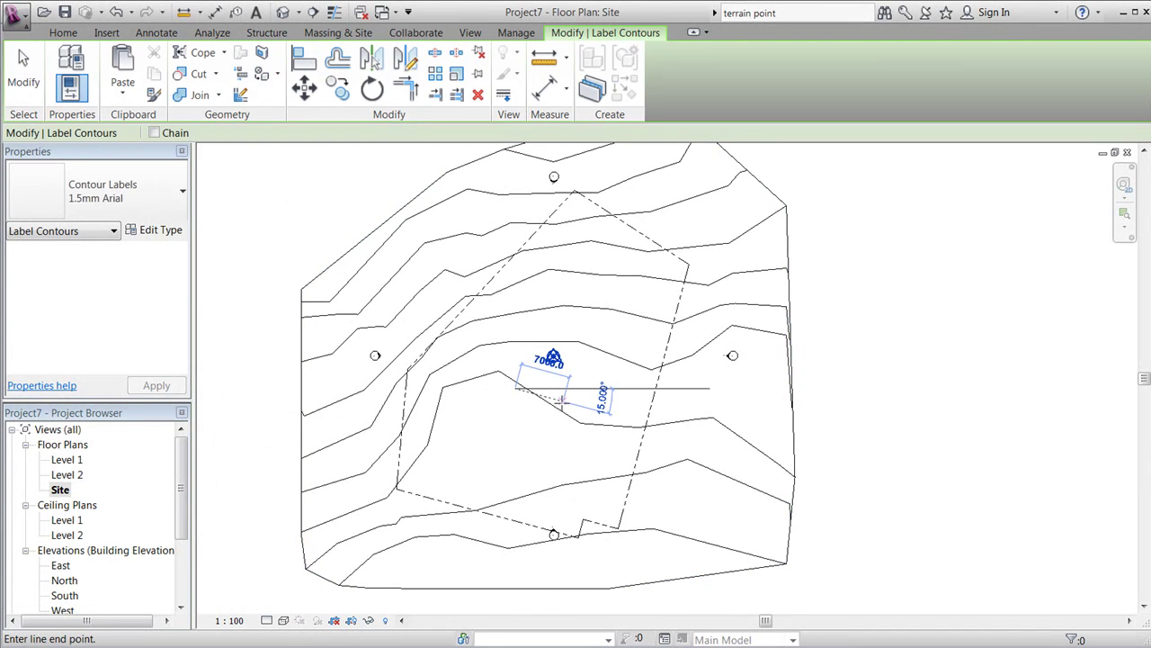
pyautogui.click(563, 400)
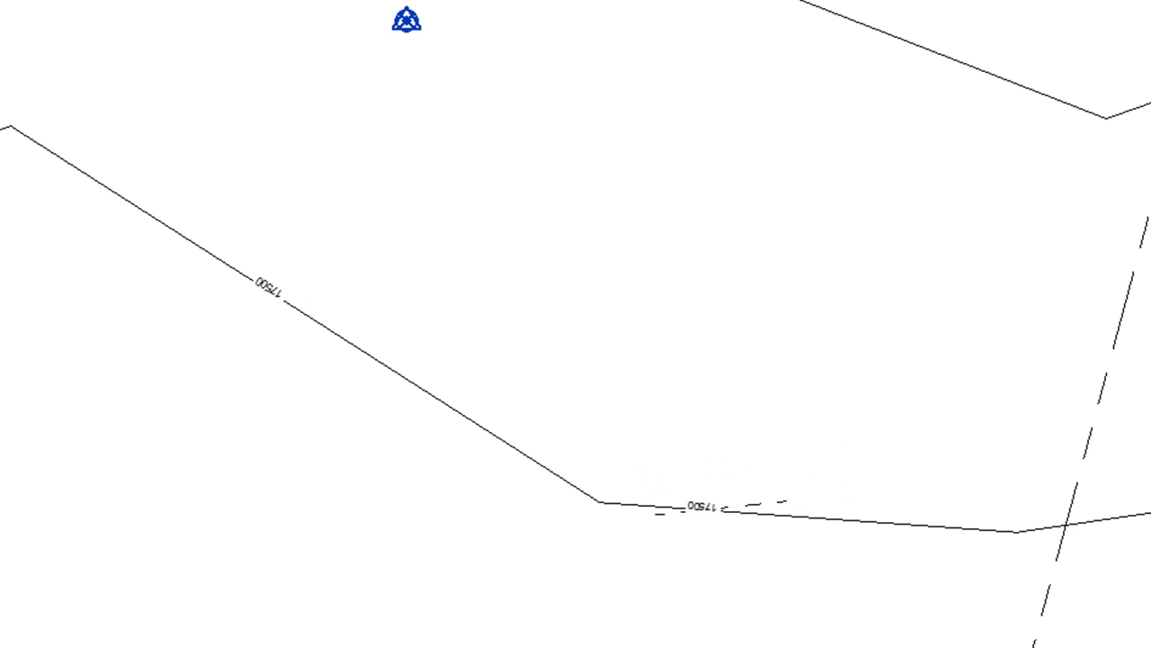
pyautogui.click(867, 92)
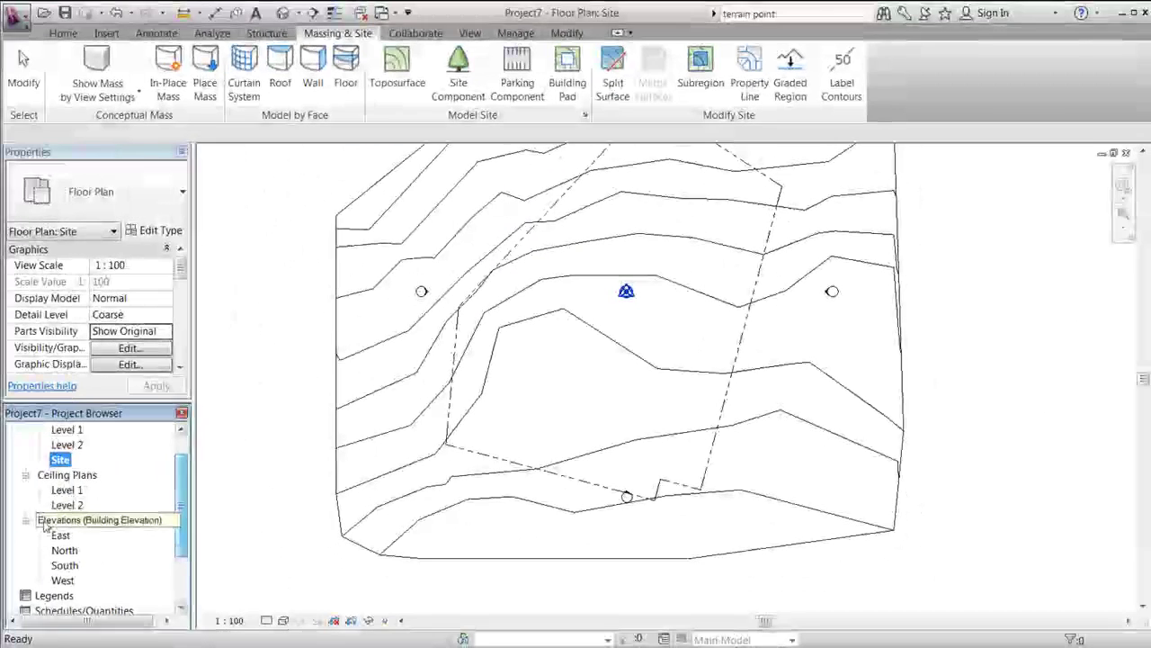
pyautogui.click(60, 536)
pyautogui.doubleClick(60, 535)
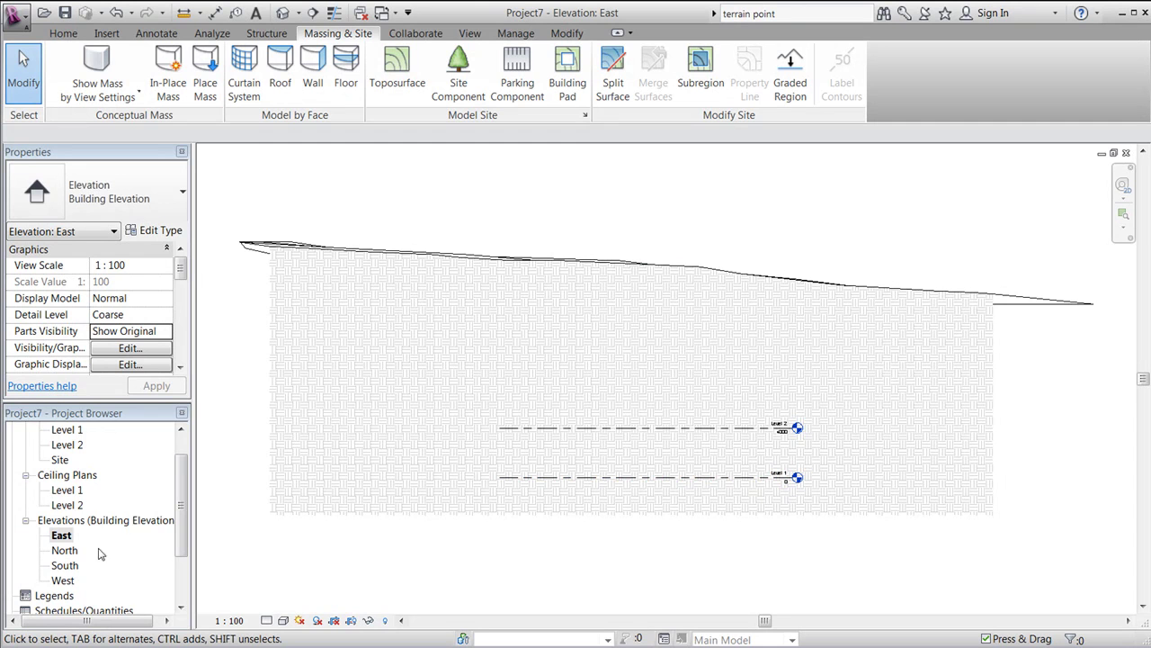
# - Open the Site floor plan from the Project Browser's Floor Plans list
pyautogui.click(61, 535)
pyautogui.scroll(2, 76, 503)
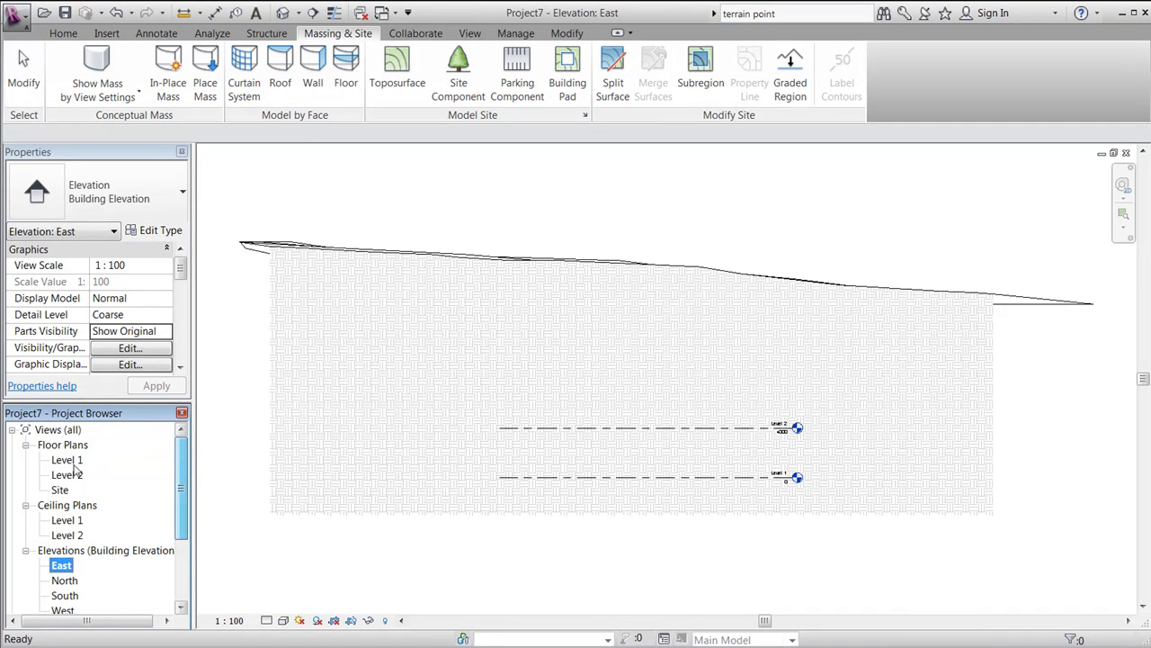
pyautogui.doubleClick(59, 490)
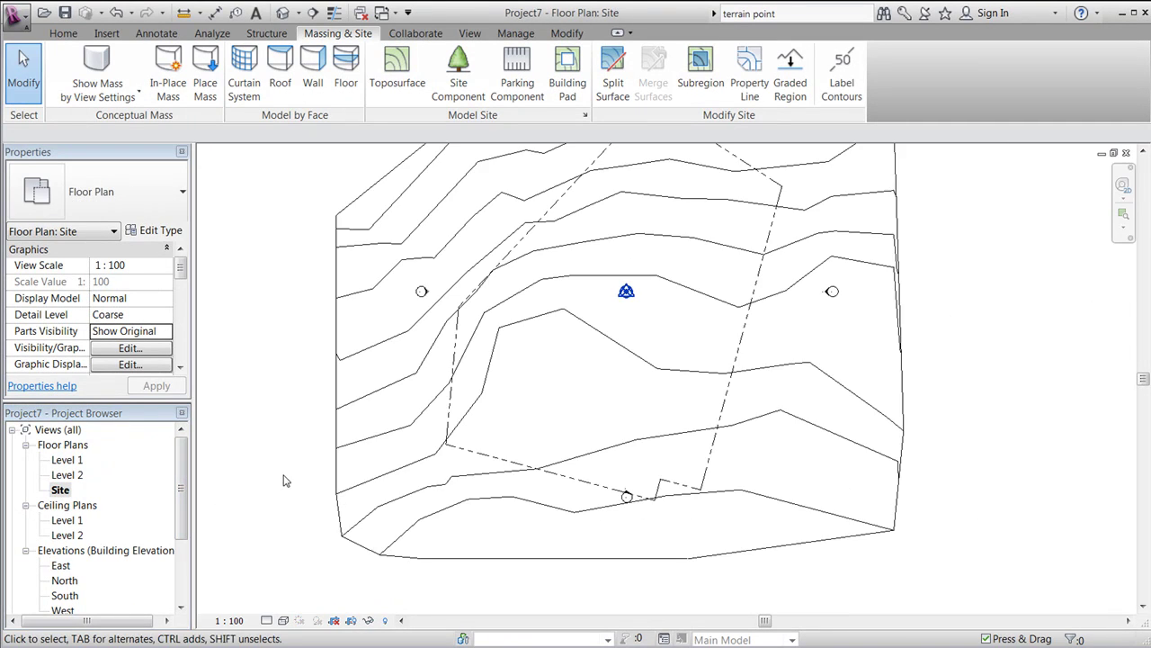
pyautogui.scroll(-2, 179, 514)
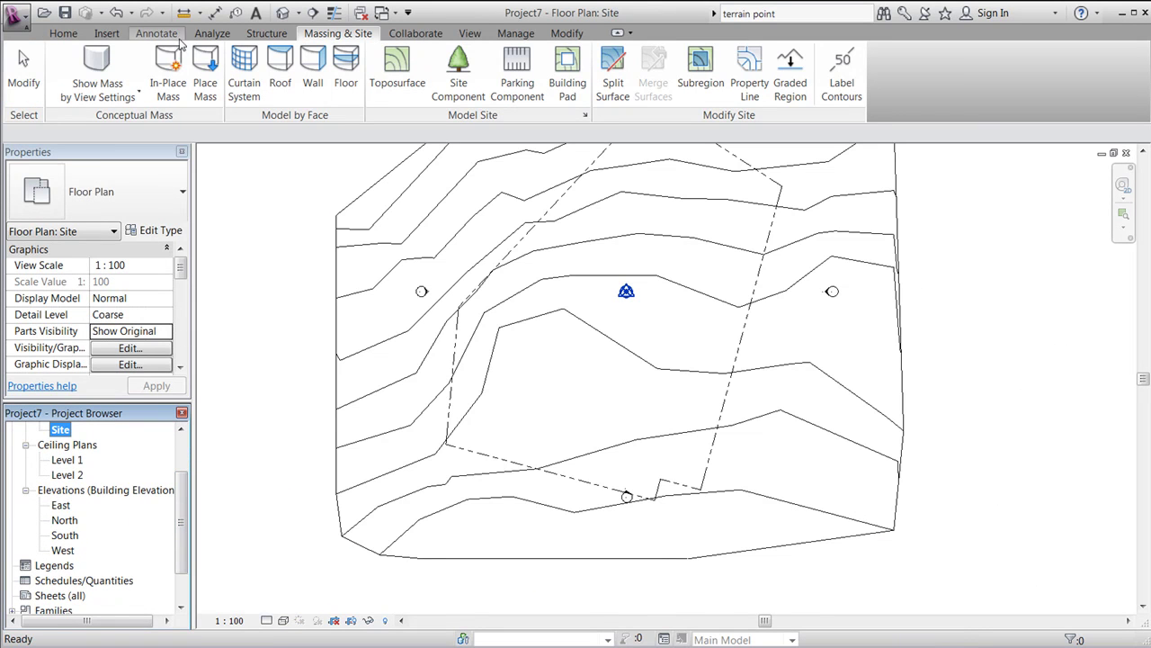
# - Open the Default 3D View and select the toposurface in it
pyautogui.click(470, 33)
pyautogui.click(312, 89)
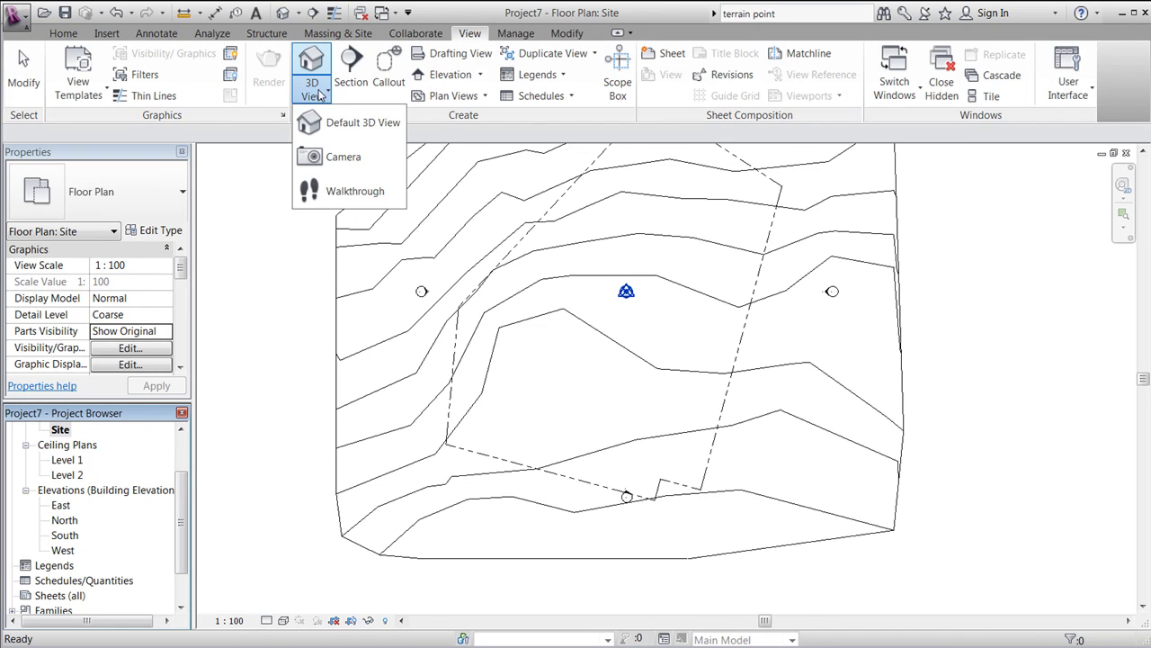
pyautogui.click(345, 128)
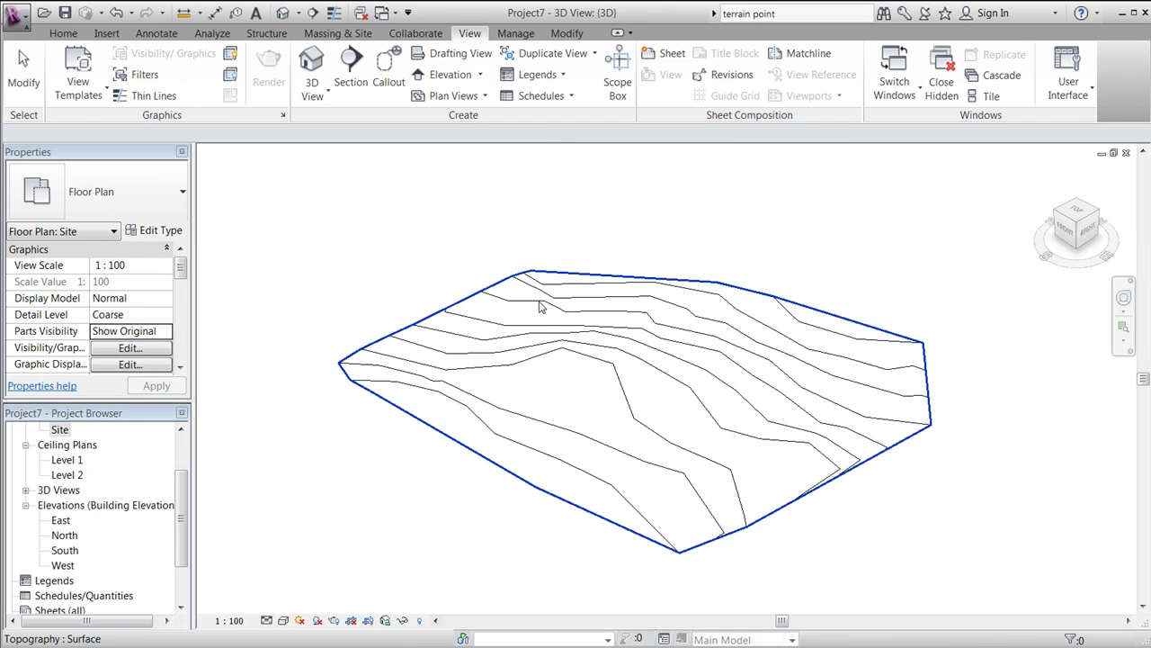
pyautogui.click(796, 505)
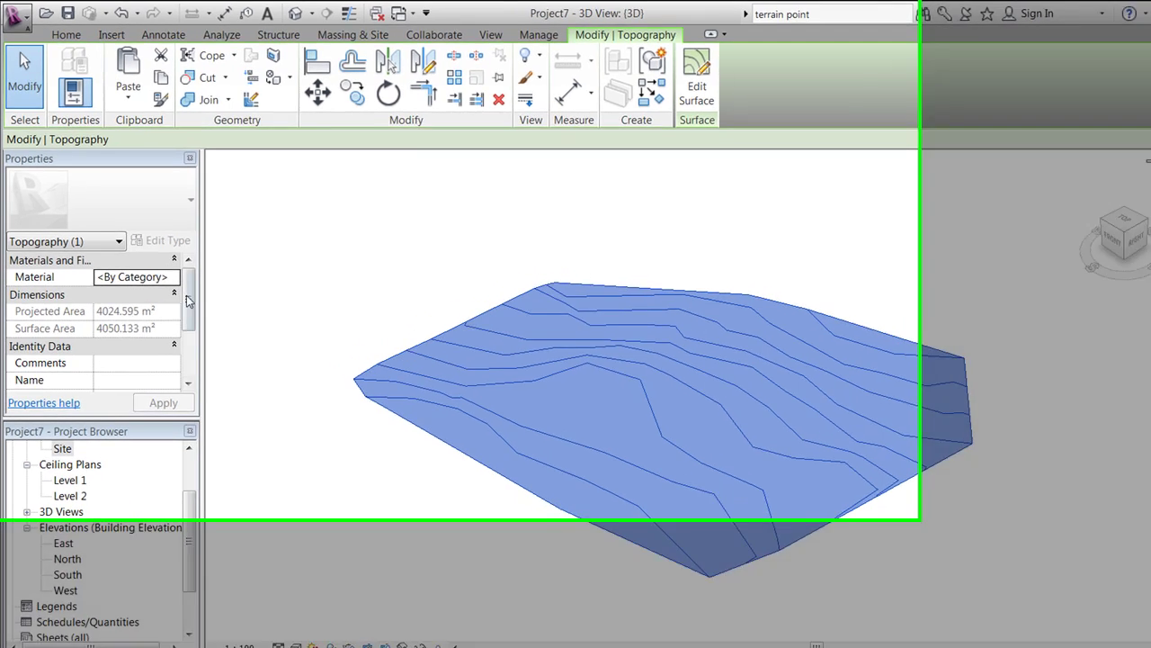
# - Set the toposurface's Phase Created property to Existing, apply it, and deselect
pyautogui.scroll(-3, 231, 364)
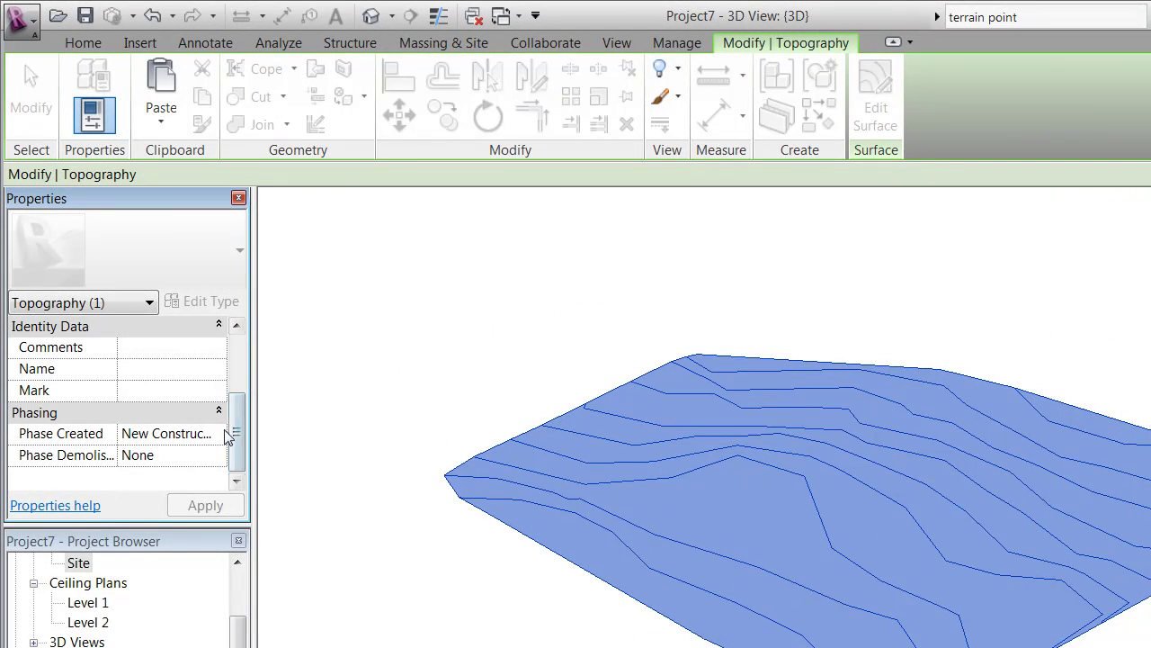
pyautogui.click(226, 439)
pyautogui.click(224, 435)
pyautogui.click(206, 452)
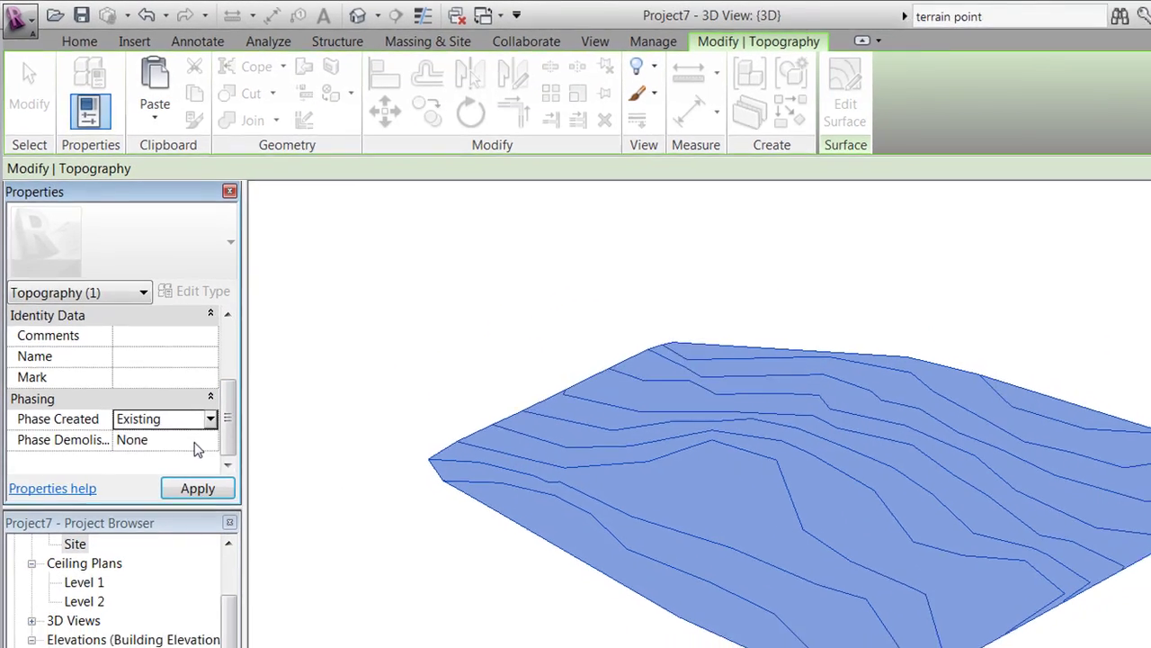
pyautogui.click(163, 403)
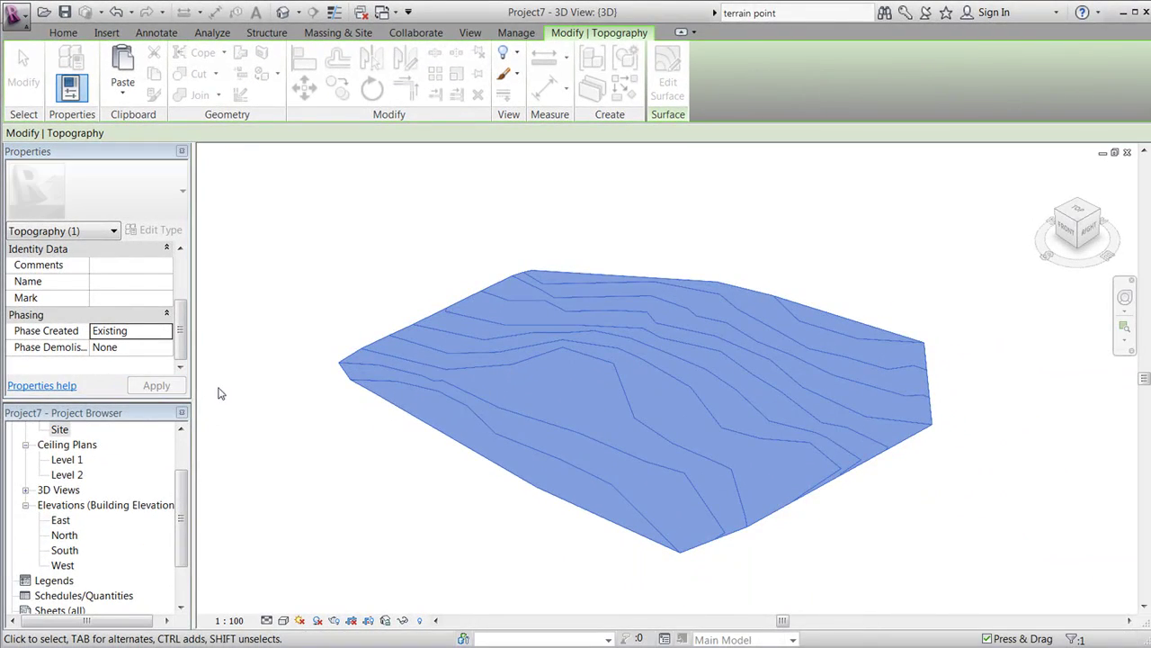
pyautogui.click(298, 389)
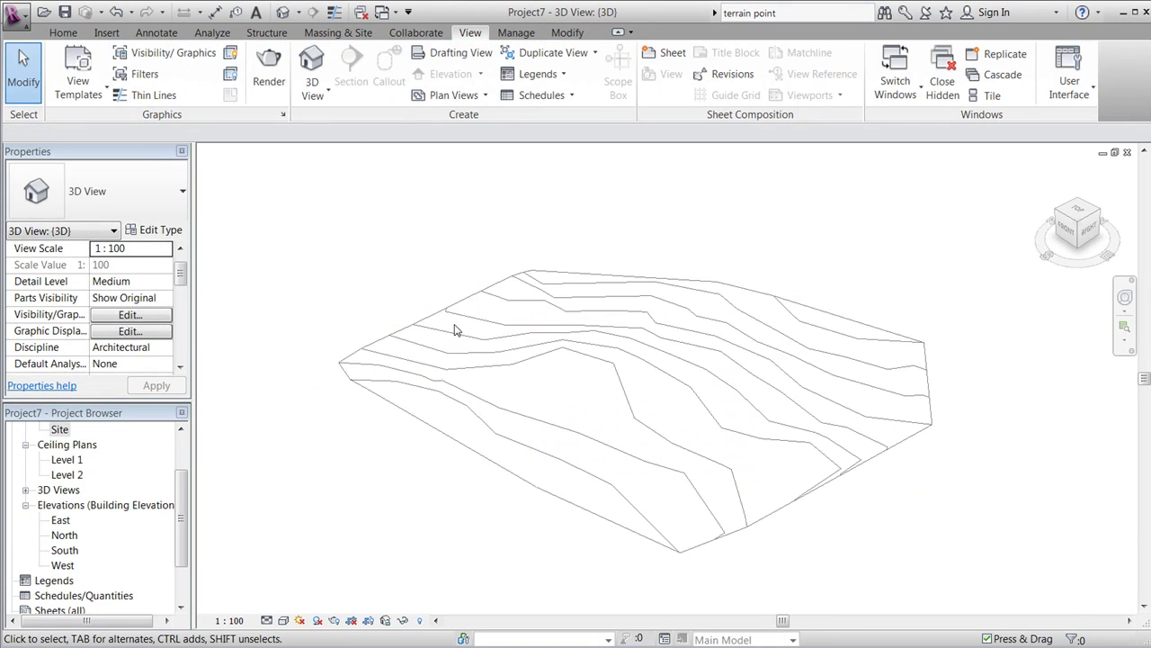
# - Create a graded region by copying the existing toposurface with all its points
pyautogui.click(367, 34)
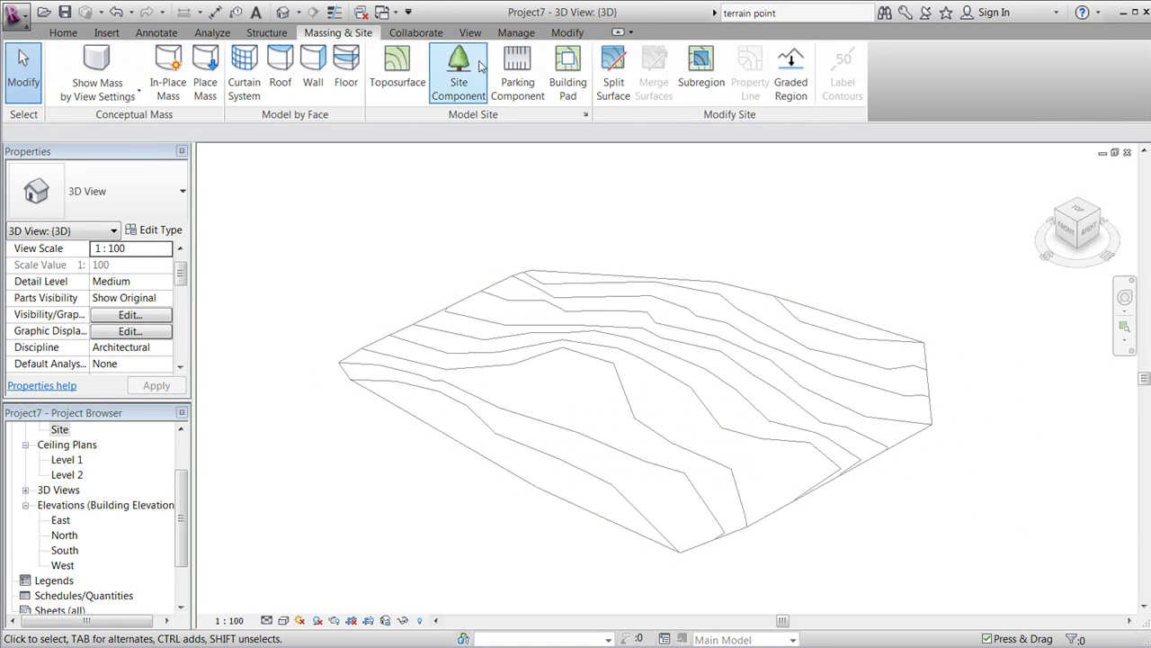
pyautogui.click(791, 85)
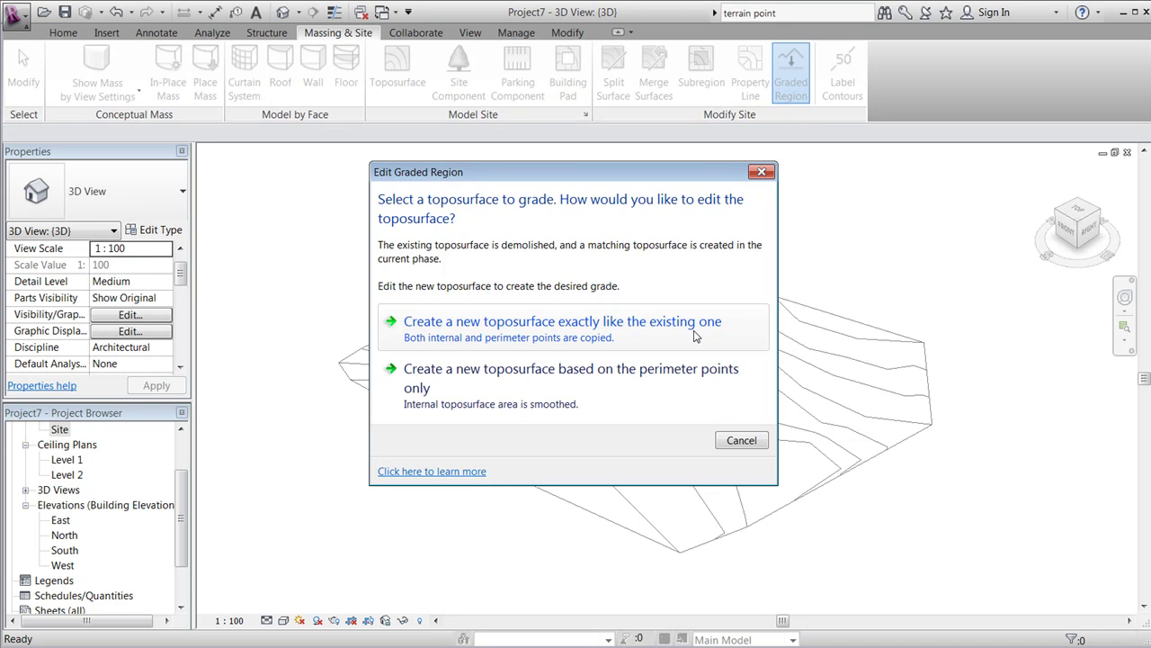
pyautogui.click(693, 335)
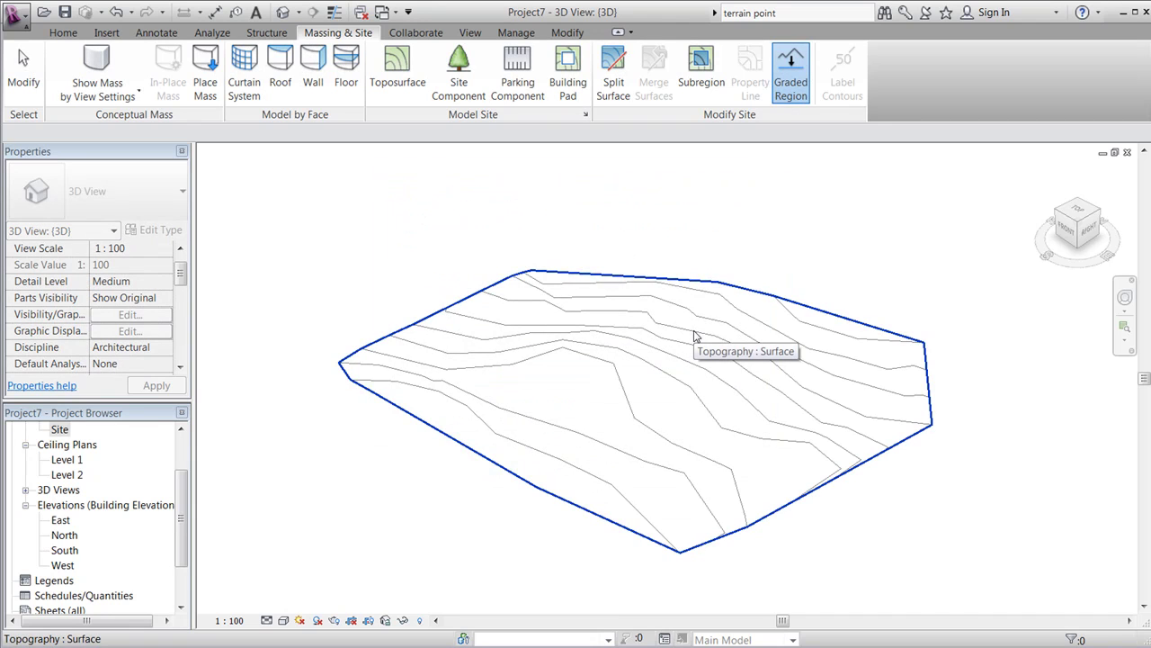
pyautogui.click(711, 289)
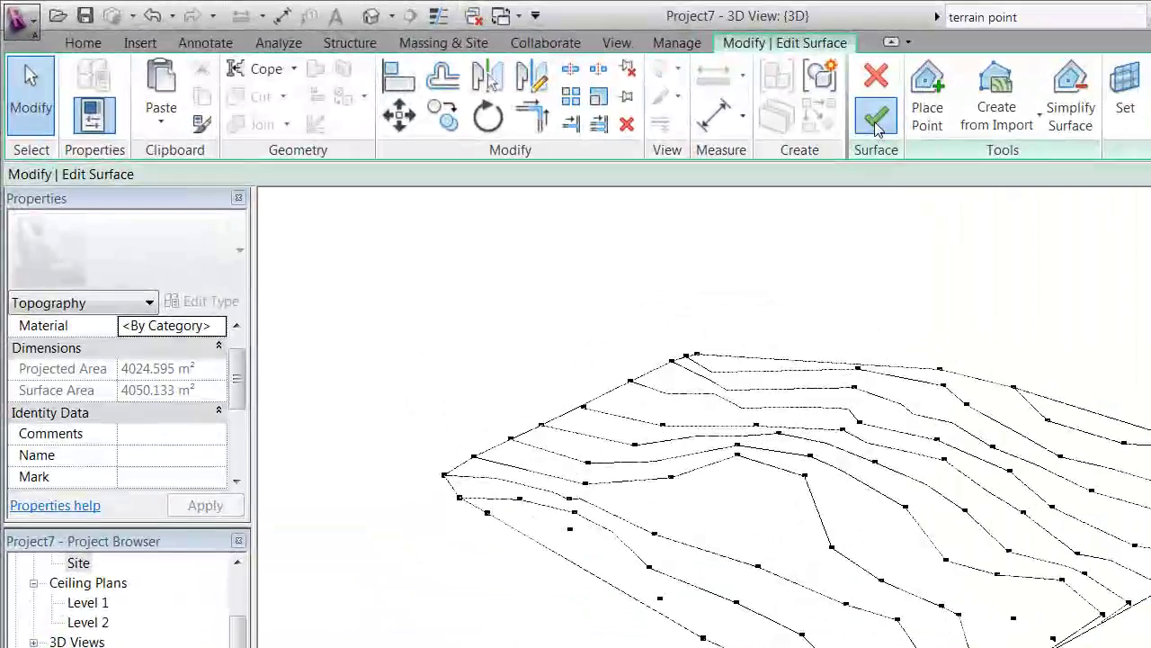
pyautogui.click(808, 108)
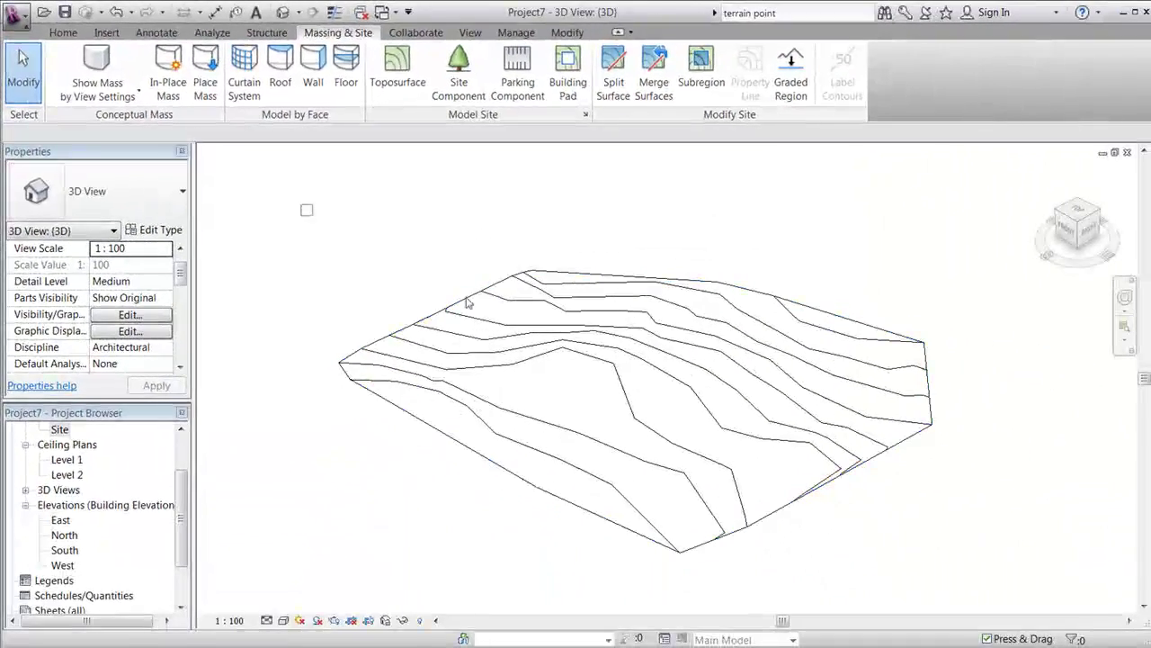
# - Select the graded toposurface and review its 4024.595 m² area and zero cut/fill
pyautogui.moveTo(303, 203); pyautogui.dragTo(990, 568)
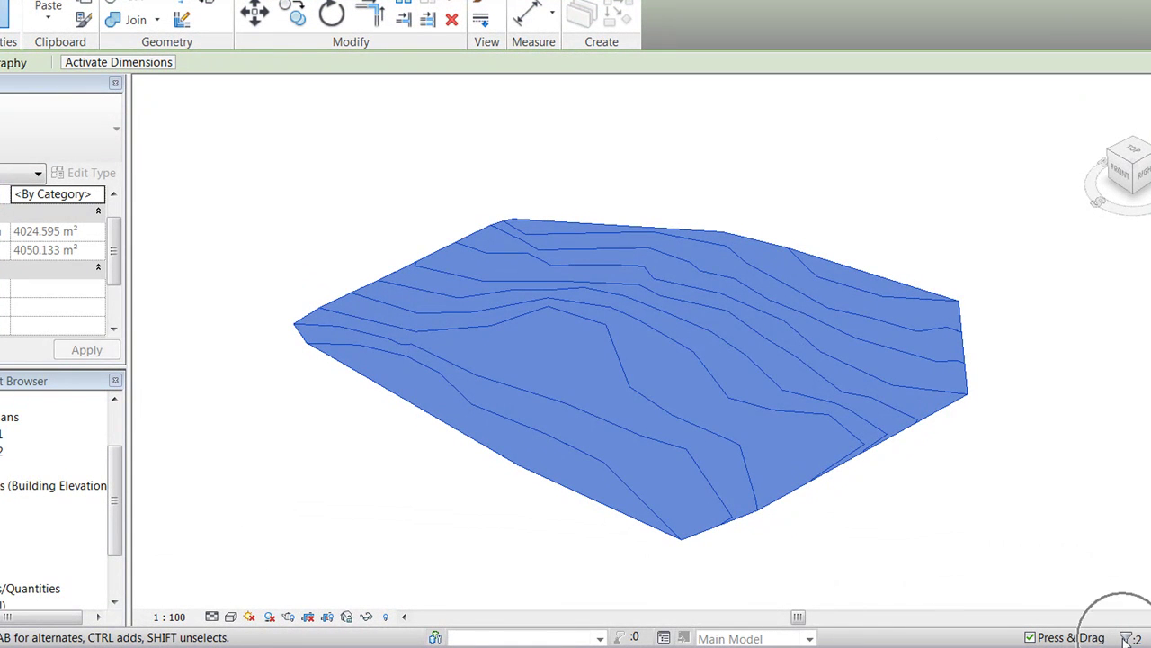
pyautogui.click(945, 553)
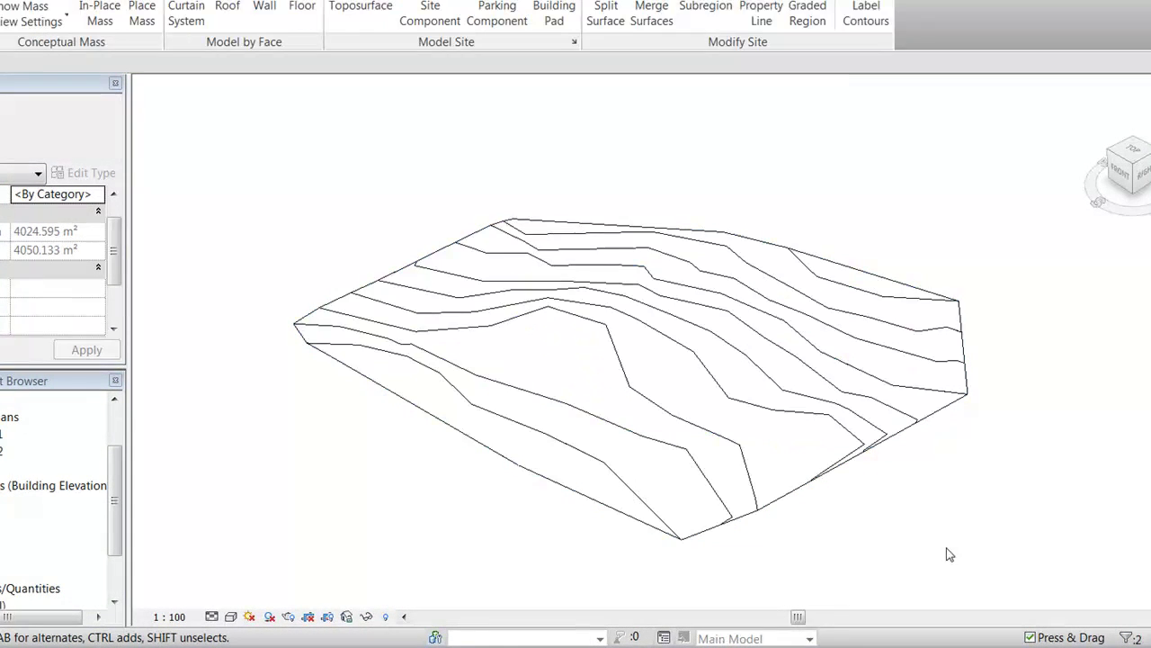
pyautogui.click(812, 483)
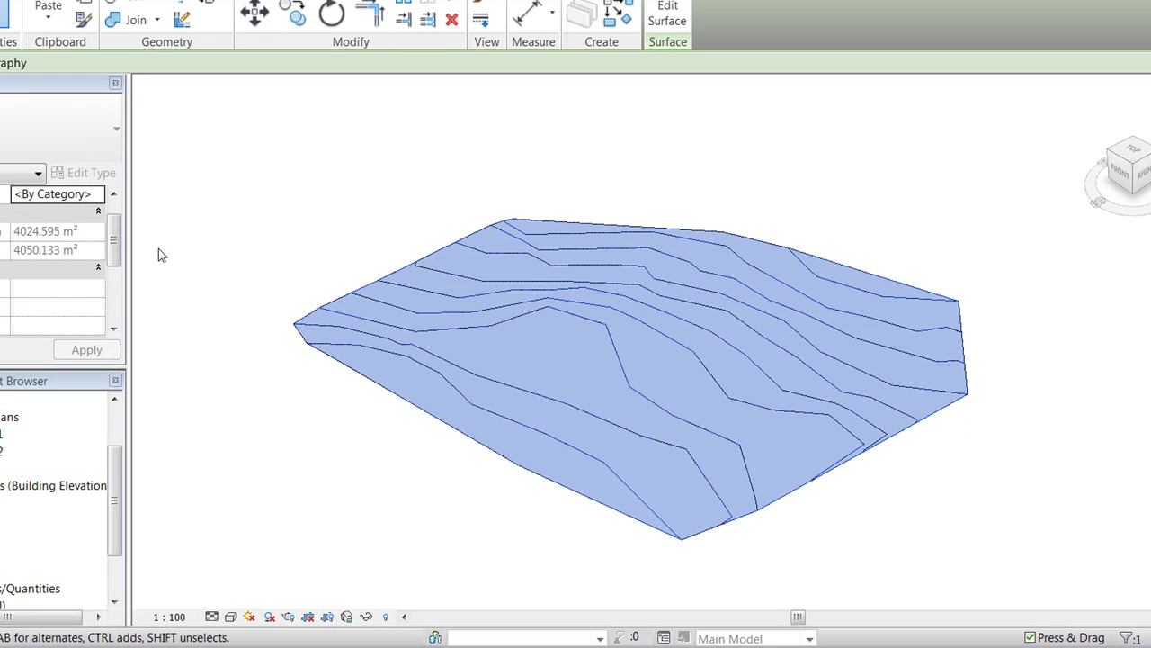
pyautogui.moveTo(113, 240); pyautogui.dragTo(104, 295)
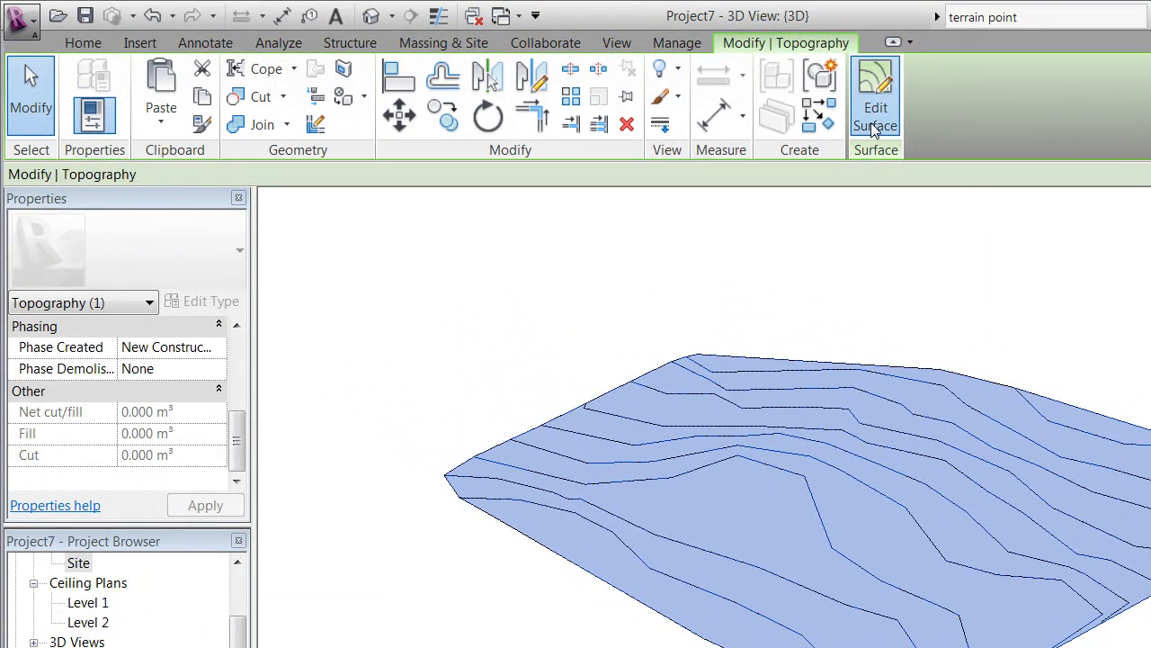
# - Edit the graded surface, dragging several interior terrain points to new positions
pyautogui.click(874, 121)
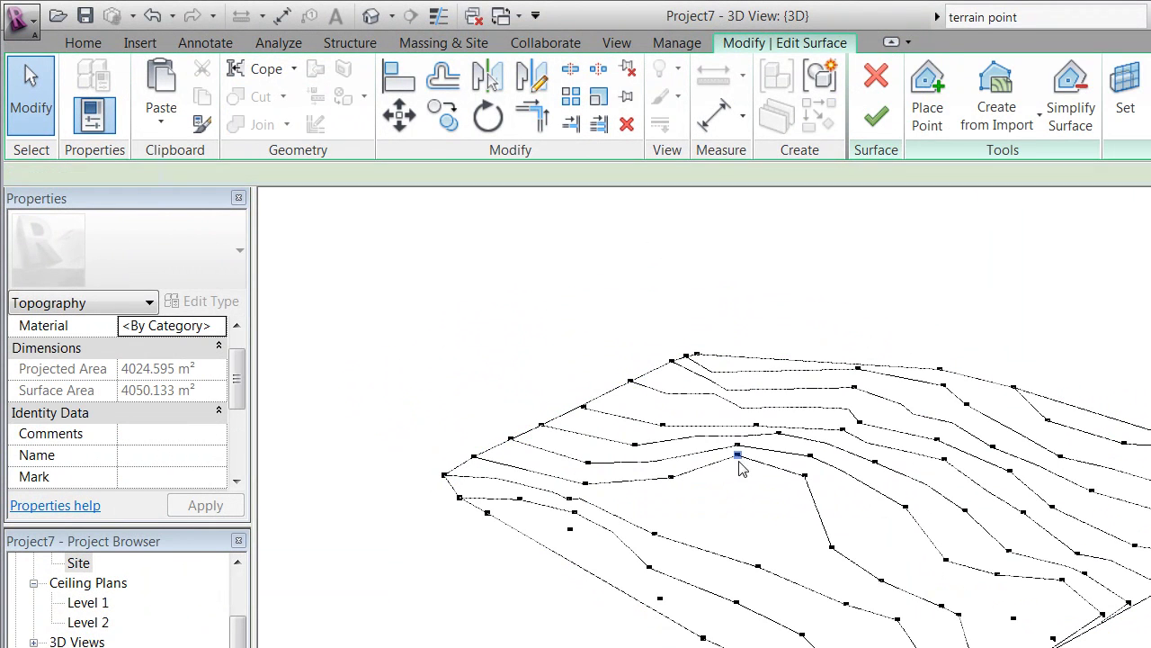
pyautogui.moveTo(737, 457); pyautogui.dragTo(731, 497)
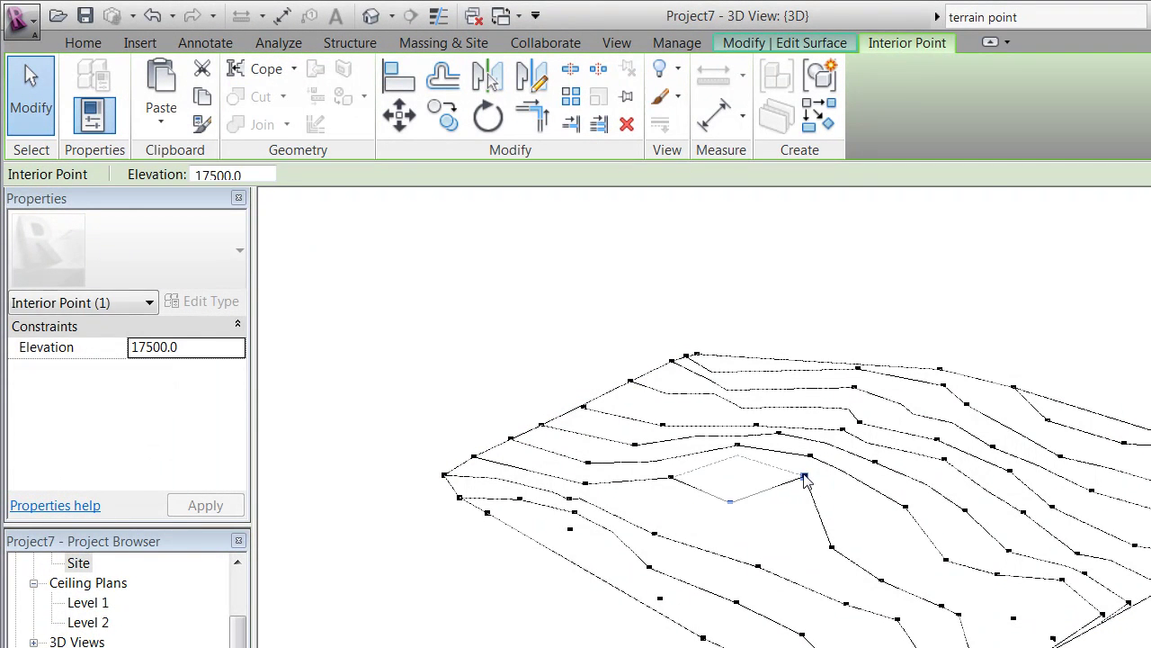
pyautogui.moveTo(805, 476); pyautogui.dragTo(775, 548)
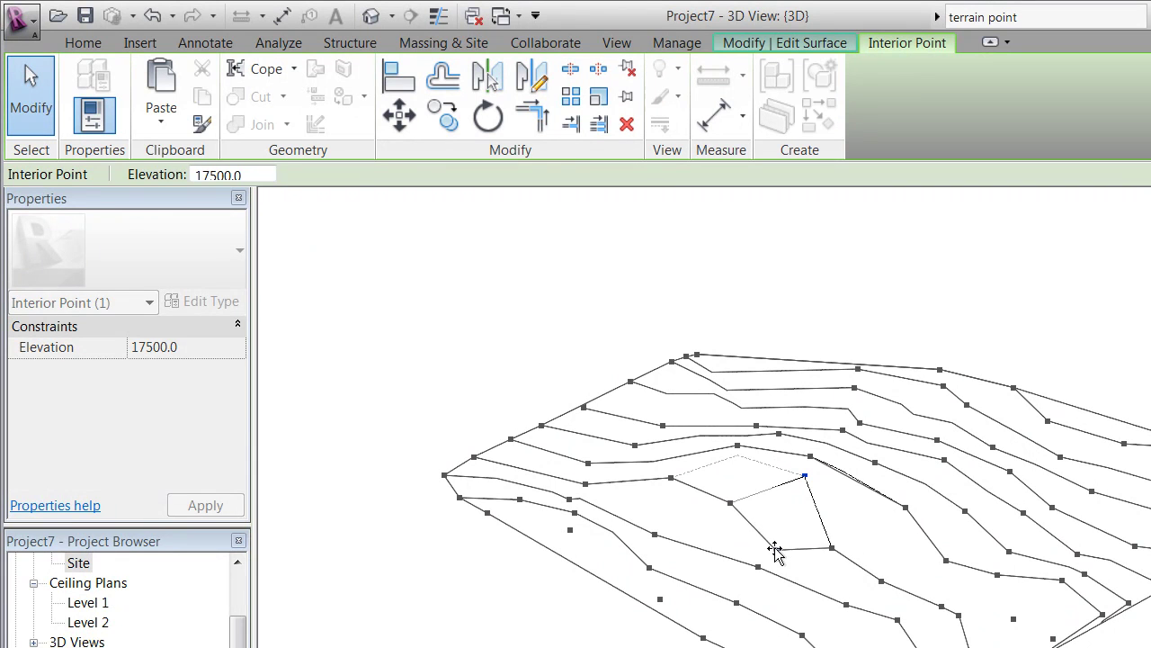
pyautogui.click(730, 502)
pyautogui.moveTo(731, 504); pyautogui.dragTo(679, 512)
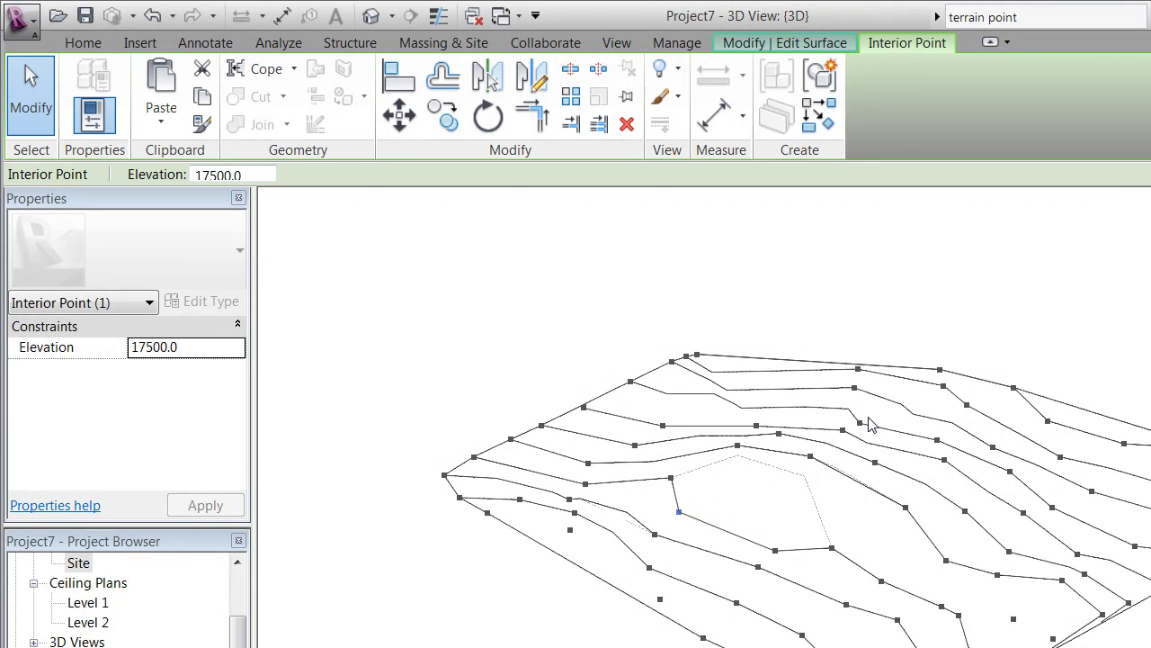
pyautogui.click(855, 390)
pyautogui.moveTo(856, 390); pyautogui.dragTo(900, 391)
# - Reposition the right-side points, raising them to 16000, and finish the surface
pyautogui.click(993, 450)
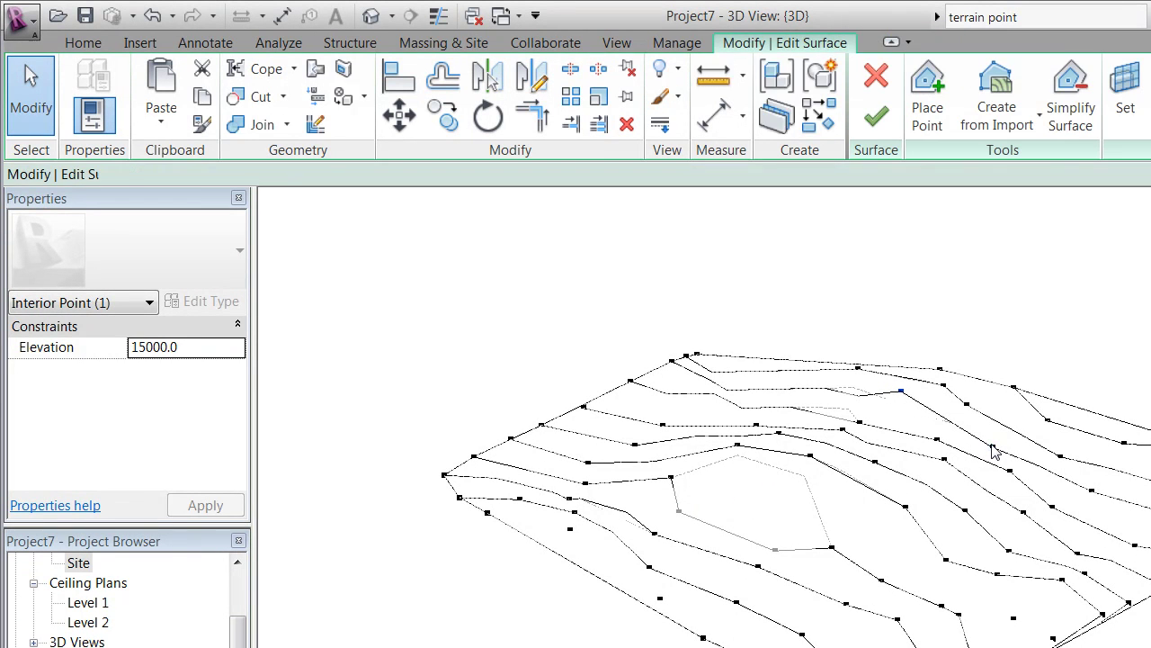
pyautogui.moveTo(992, 448); pyautogui.dragTo(1013, 491)
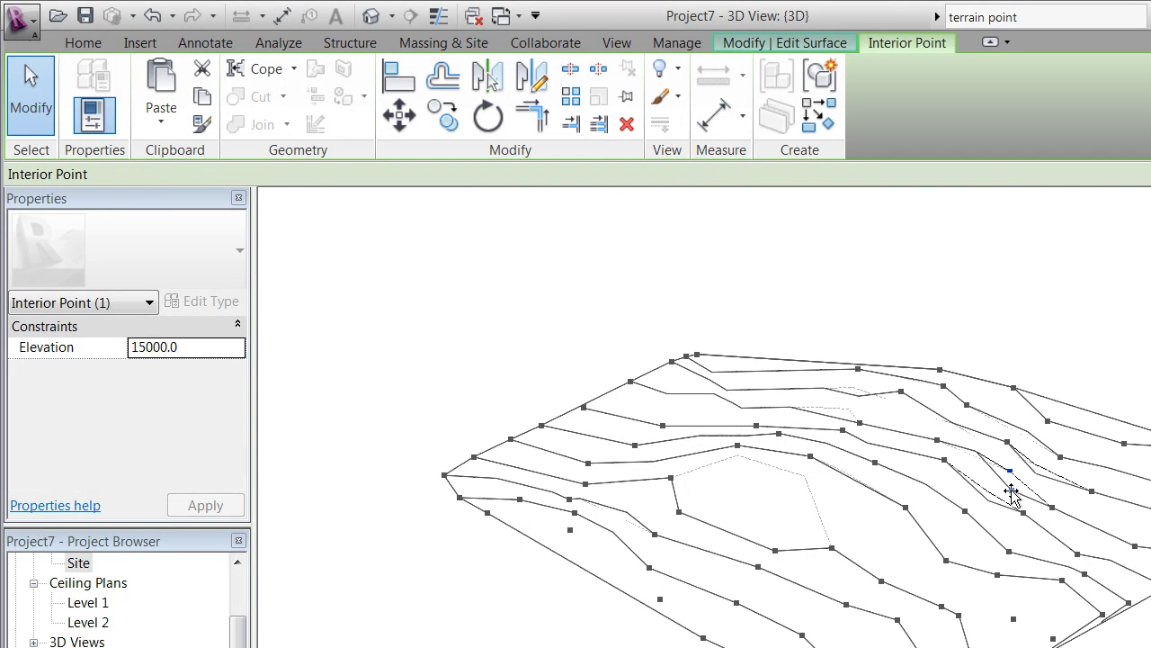
pyautogui.moveTo(941, 444); pyautogui.dragTo(946, 483)
pyautogui.click(945, 462)
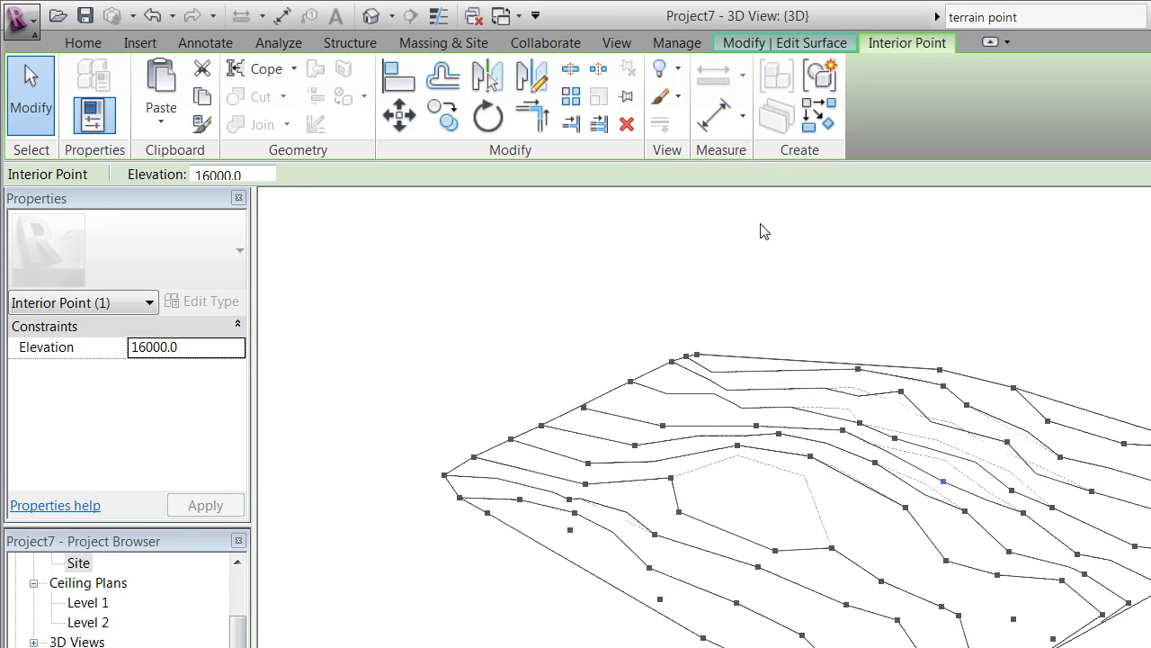
pyautogui.click(784, 42)
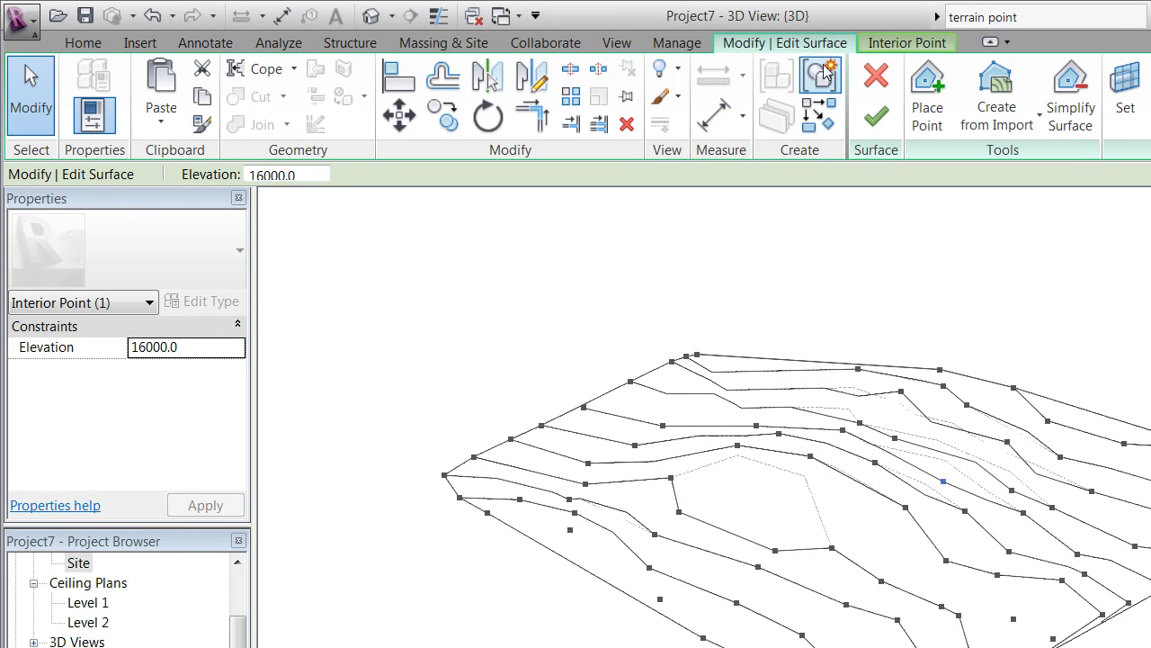
pyautogui.click(877, 122)
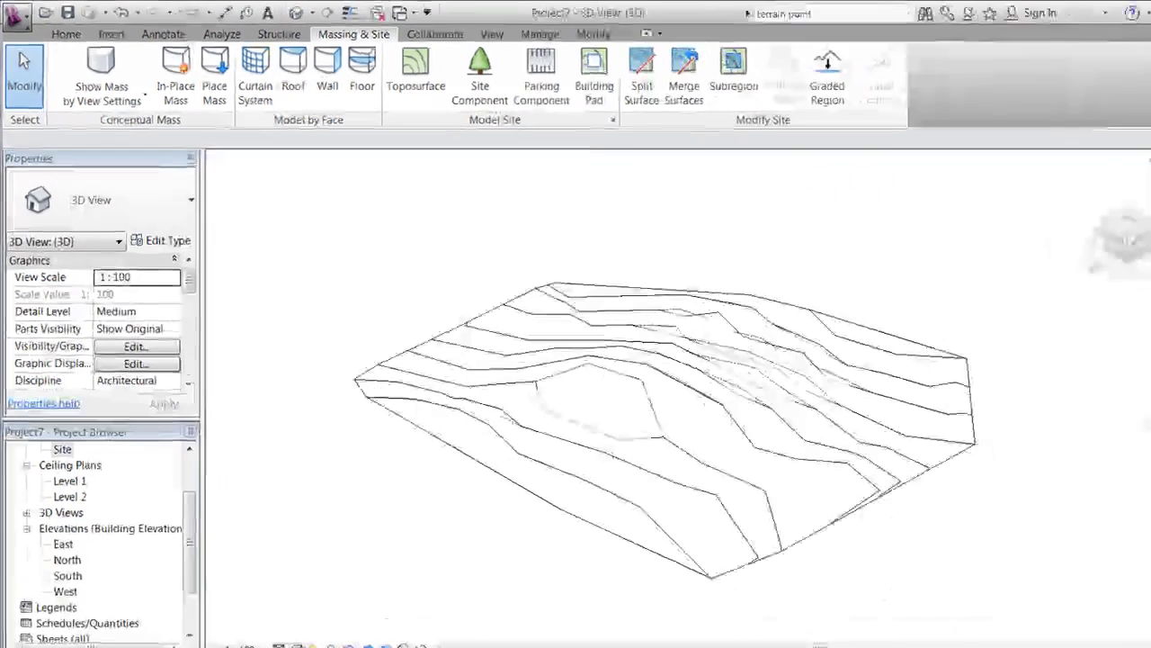
# - Preview the regraded terrain in Shaded style, then switch it to Hidden Line
pyautogui.click(284, 620)
pyautogui.click(312, 568)
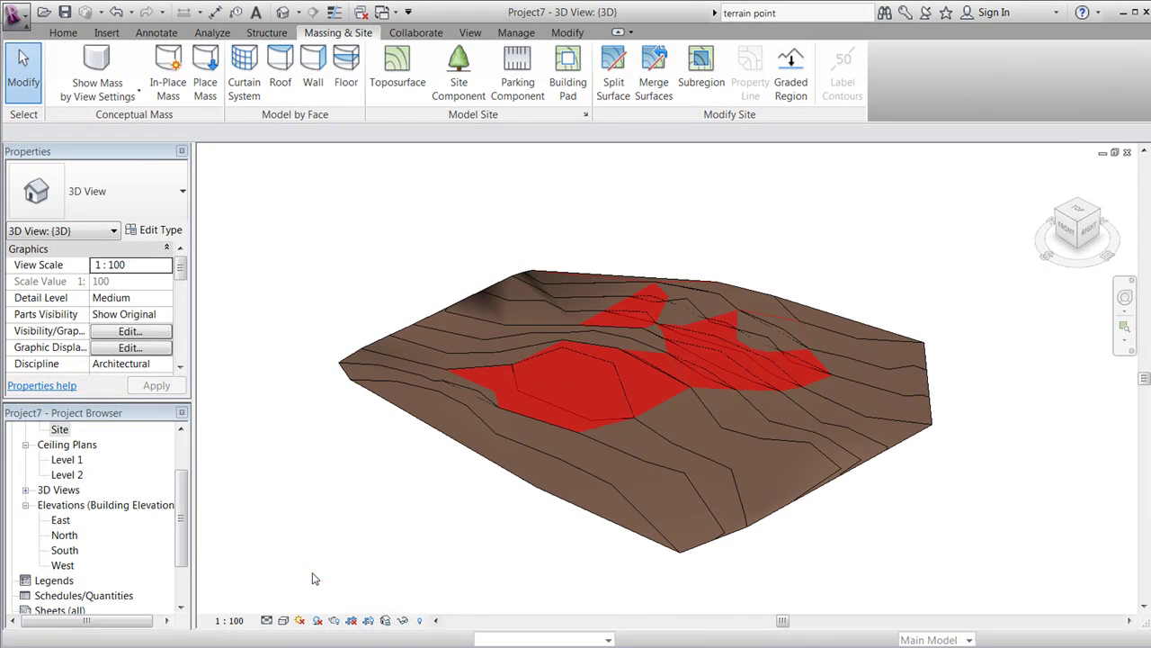
pyautogui.click(283, 620)
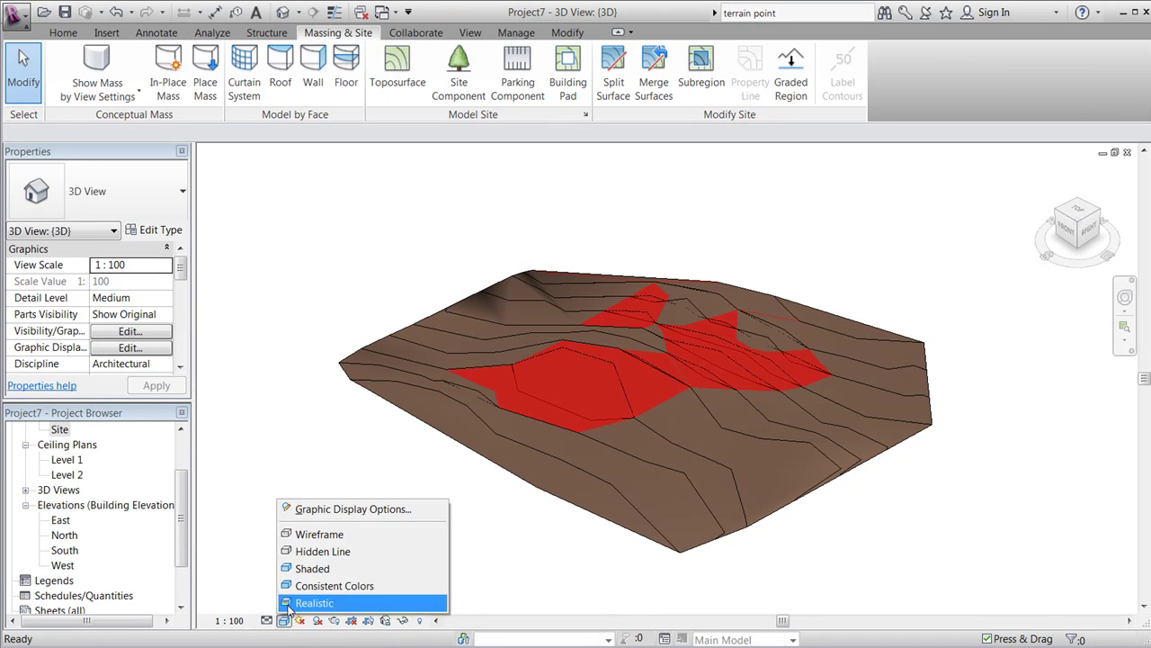
pyautogui.click(304, 553)
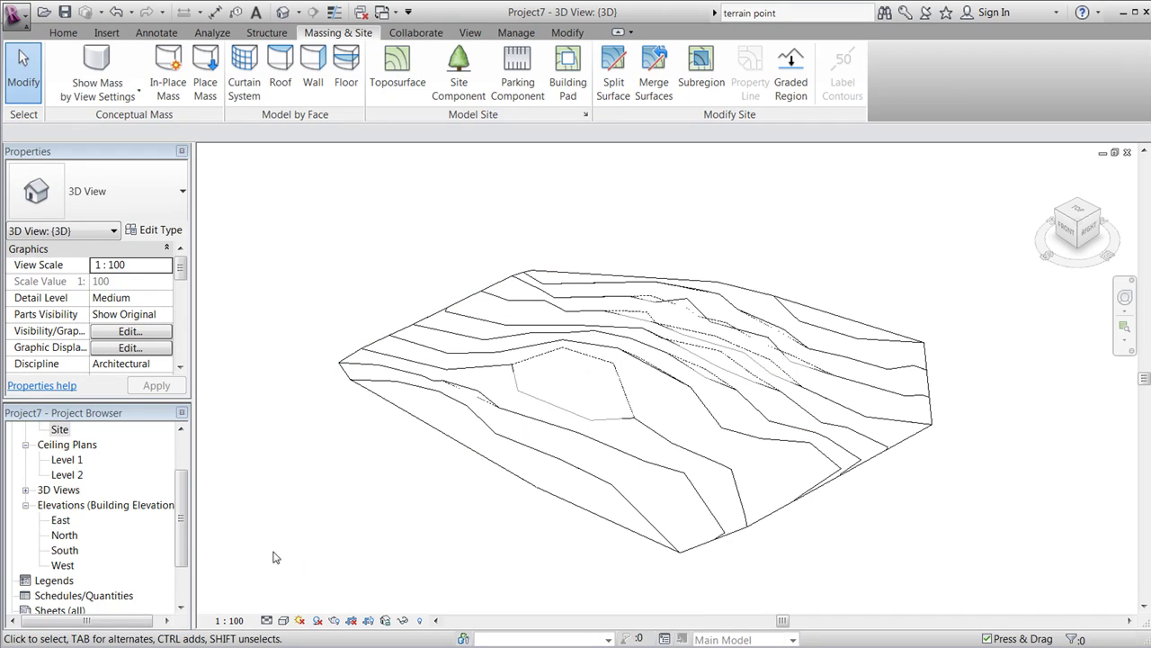
# - Open the Site floor plan and zoom in on the contours
pyautogui.scroll(1, 99, 472)
pyautogui.doubleClick(59, 460)
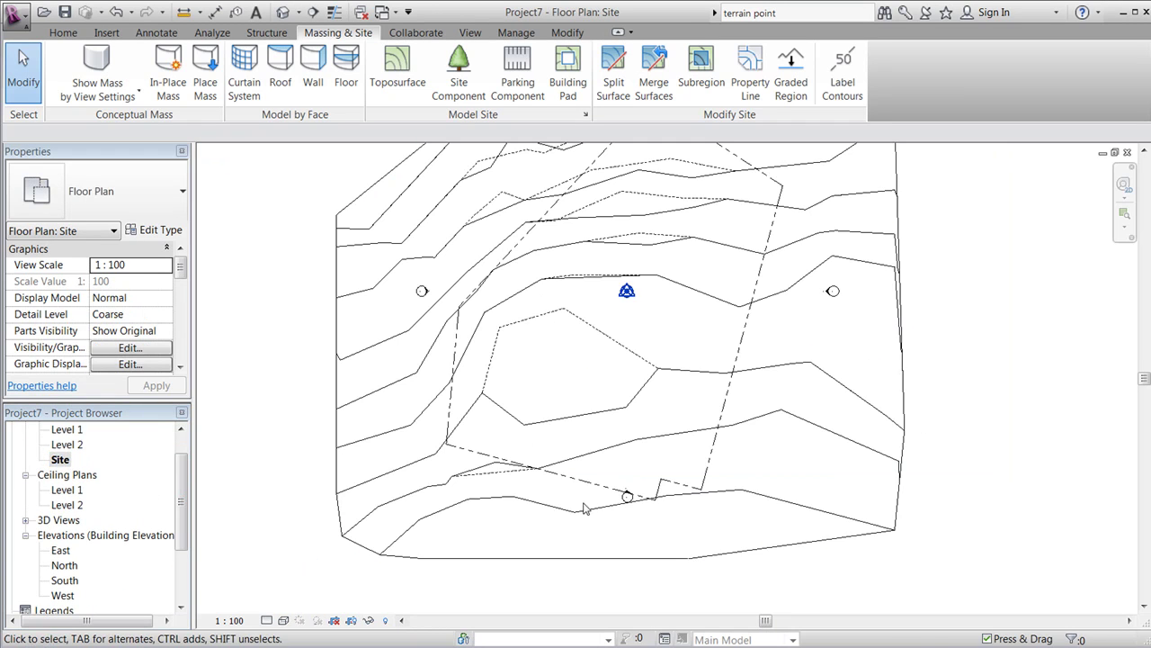
pyautogui.scroll(2, 627, 322)
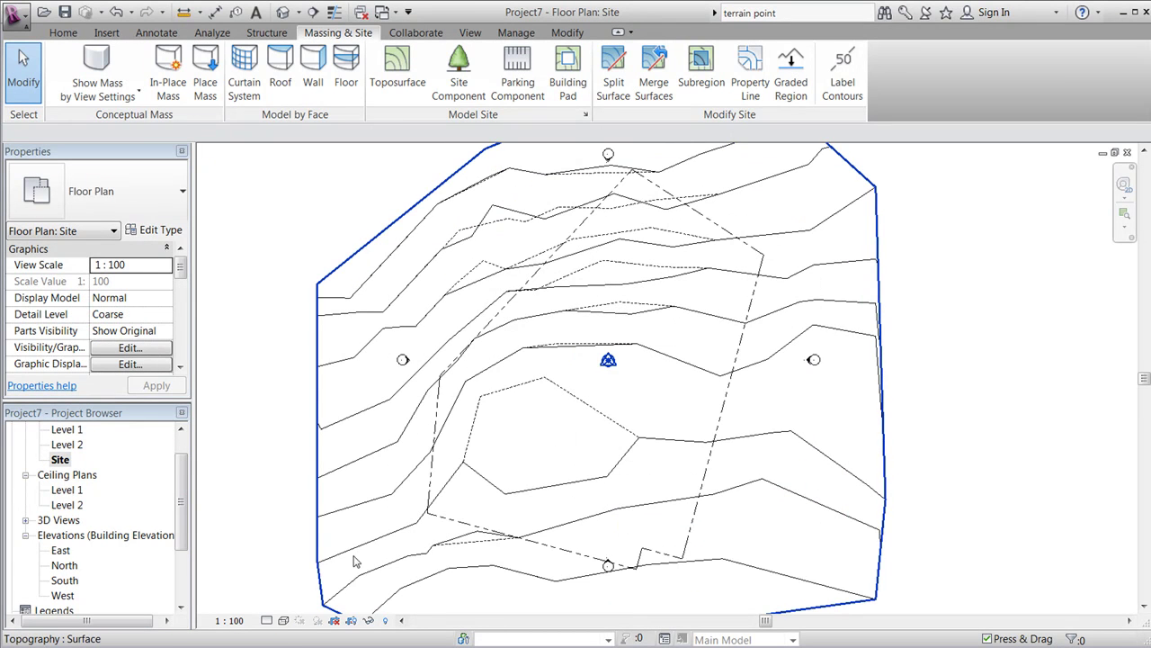
# - Switch the plan's visual style to Hidden Line, then back to Wireframe
pyautogui.click(283, 622)
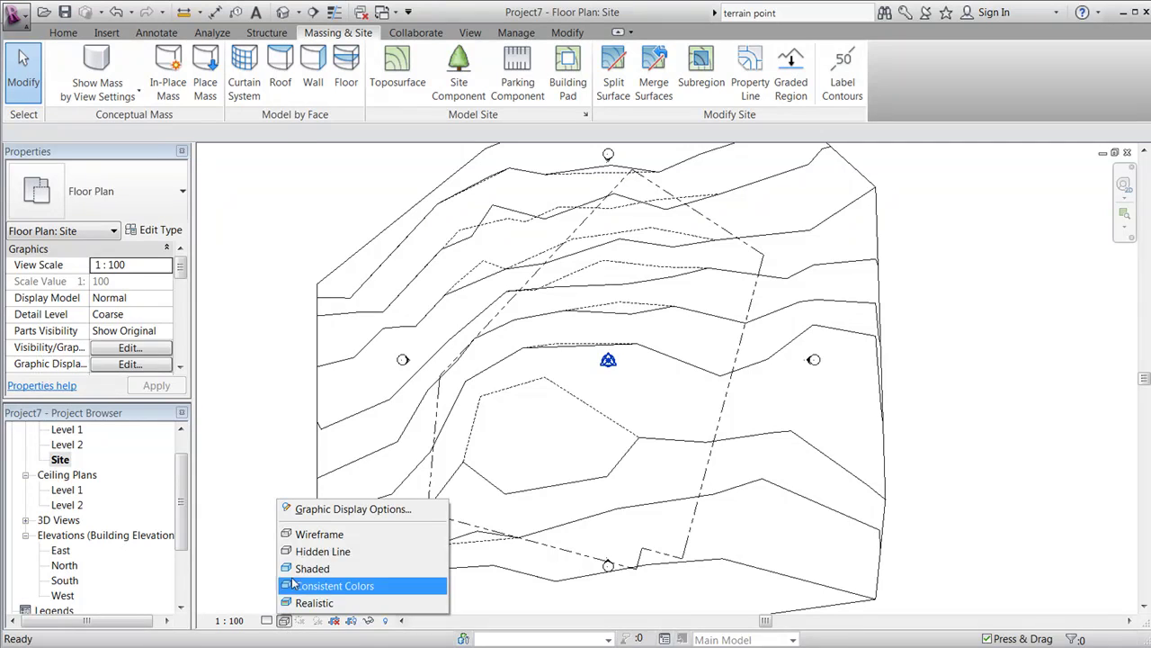
pyautogui.click(305, 552)
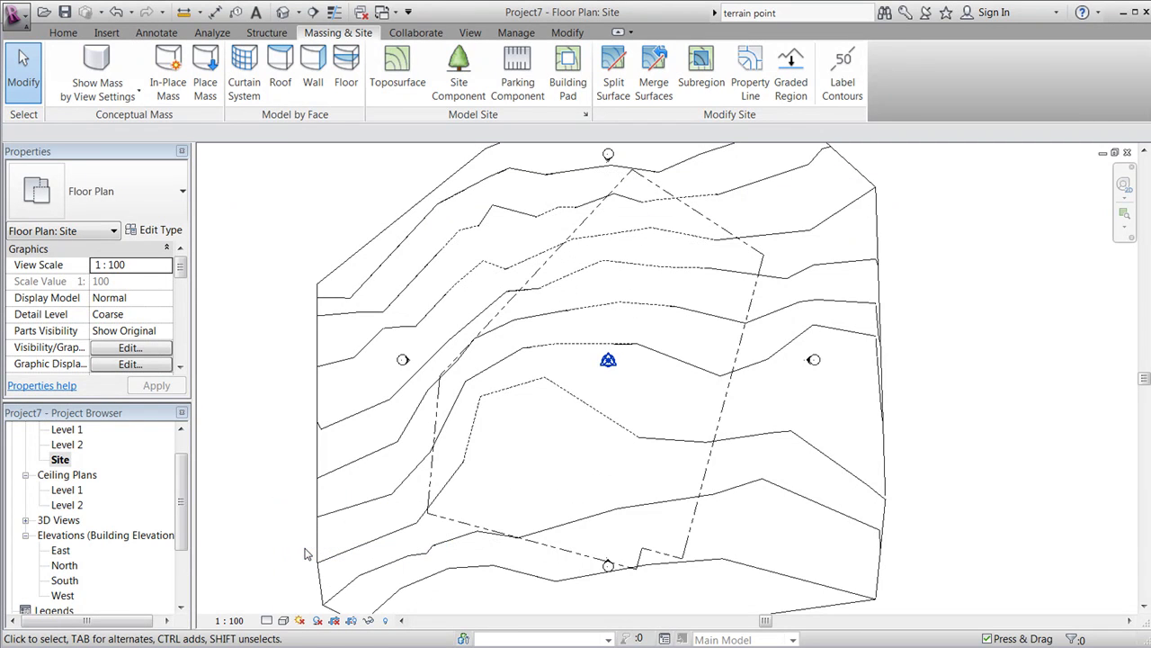
pyautogui.click(284, 621)
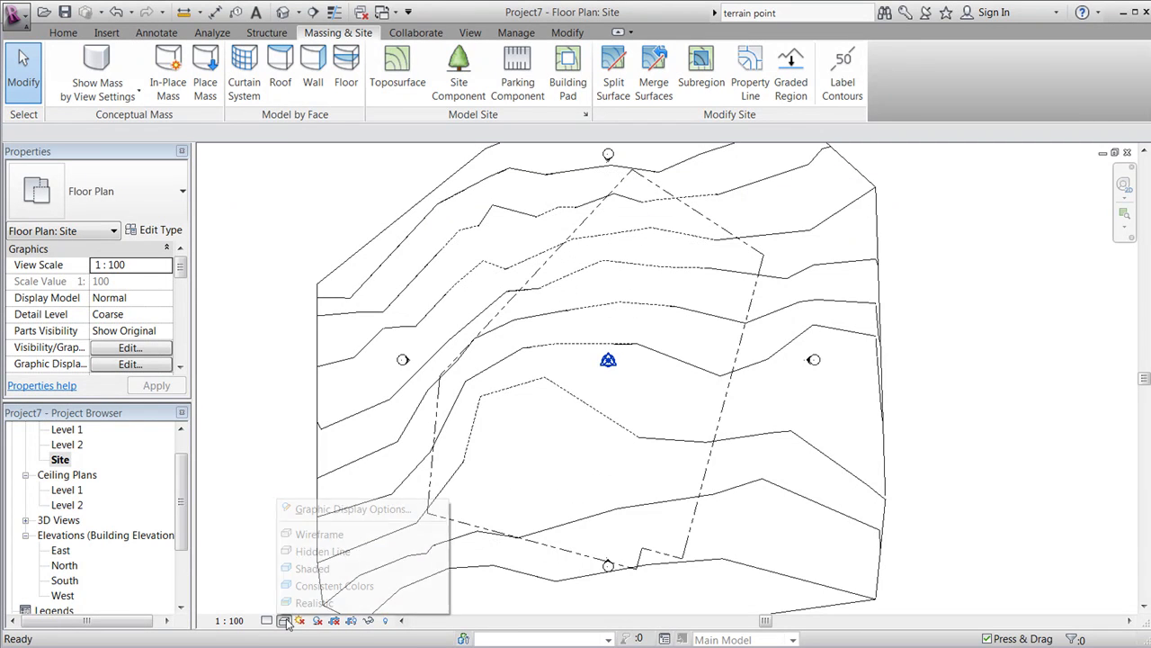
pyautogui.click(319, 535)
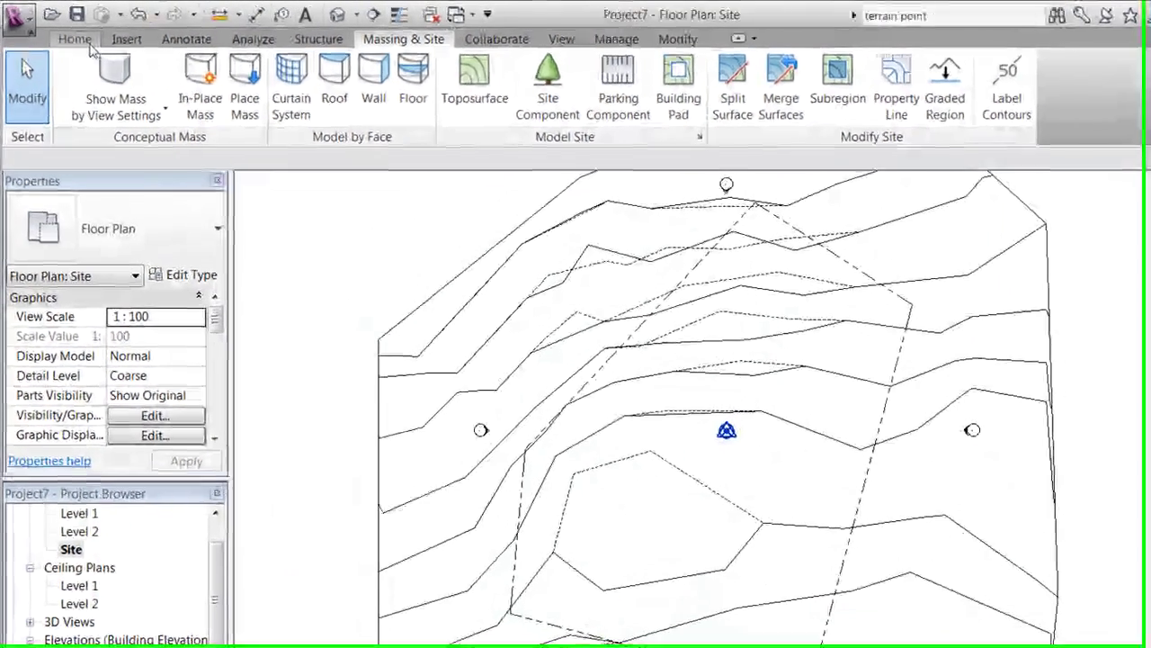
# - Start a rectangular Filled Region of type Solid Black
pyautogui.click(182, 41)
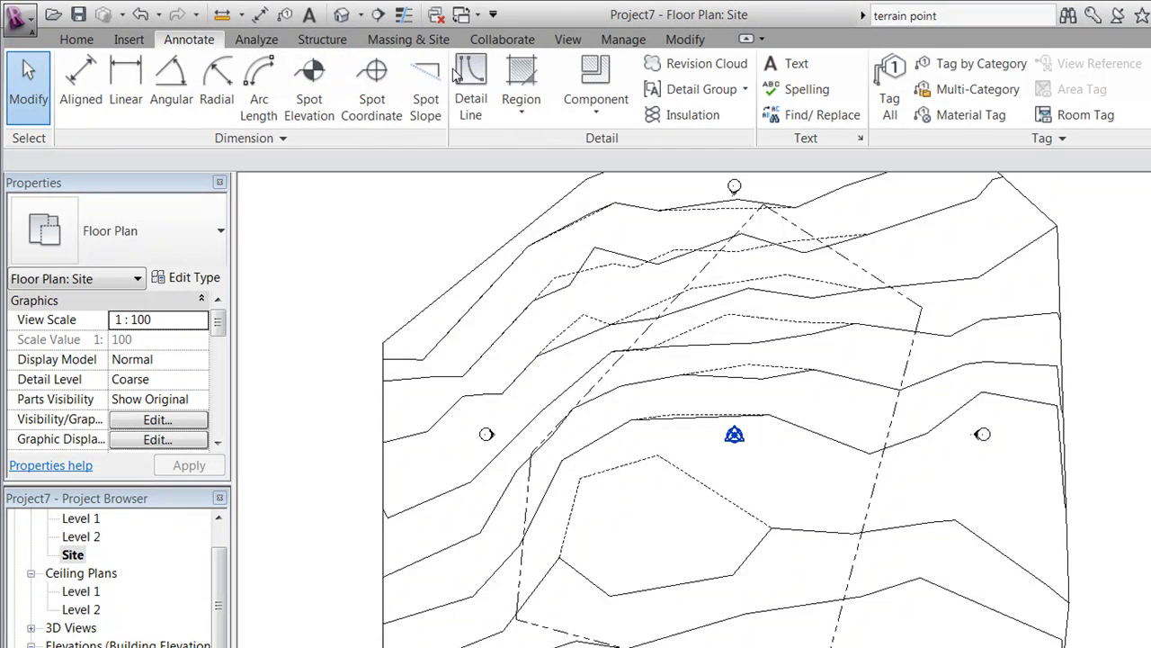
pyautogui.click(521, 110)
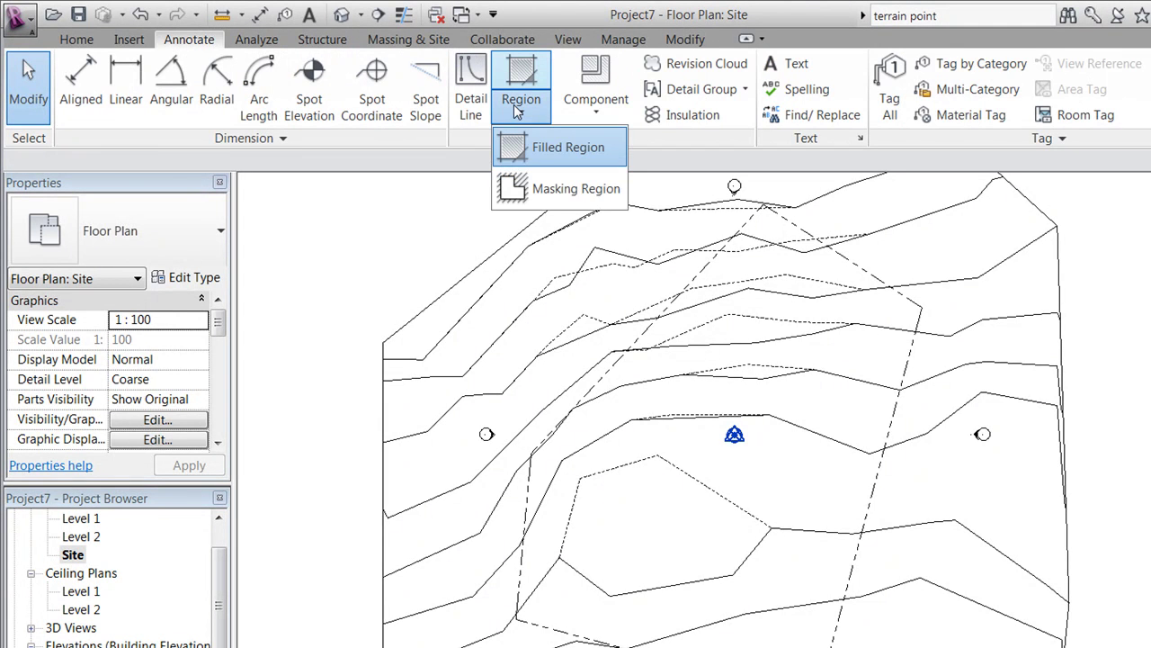
pyautogui.click(570, 147)
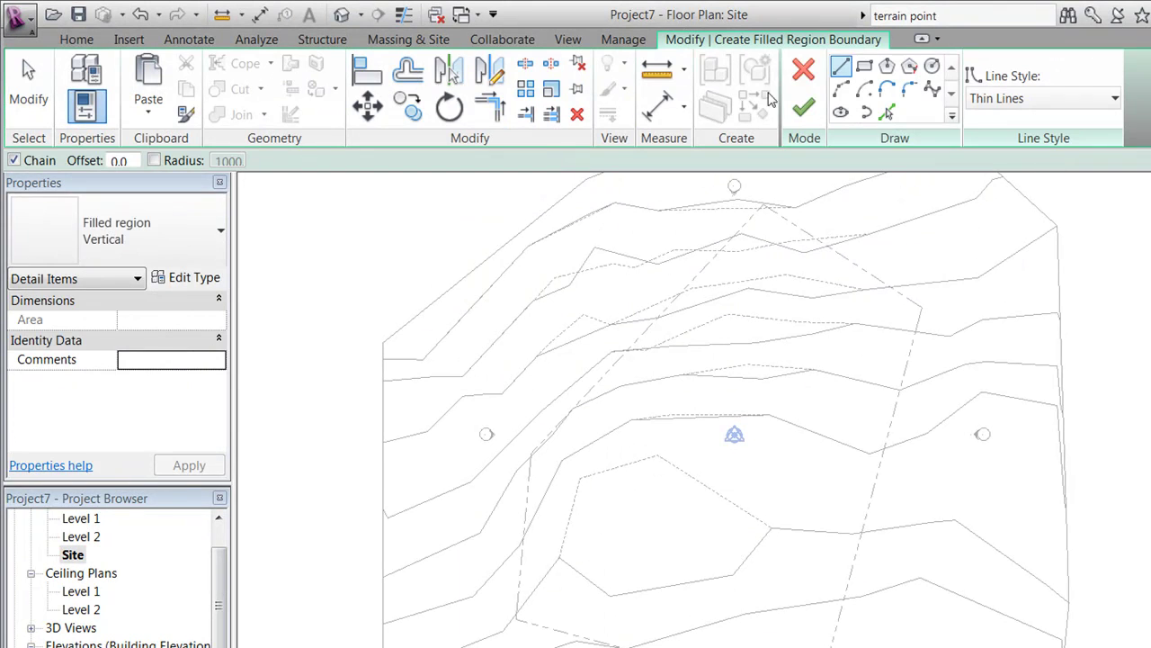
pyautogui.click(866, 68)
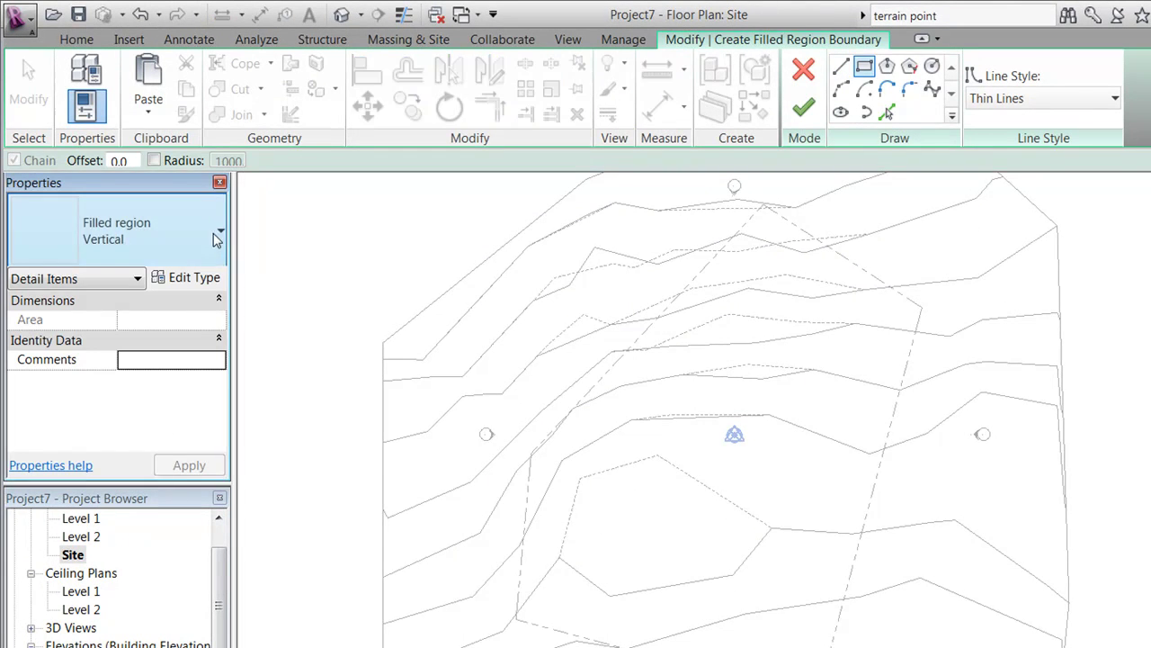
pyautogui.click(153, 232)
pyautogui.click(175, 462)
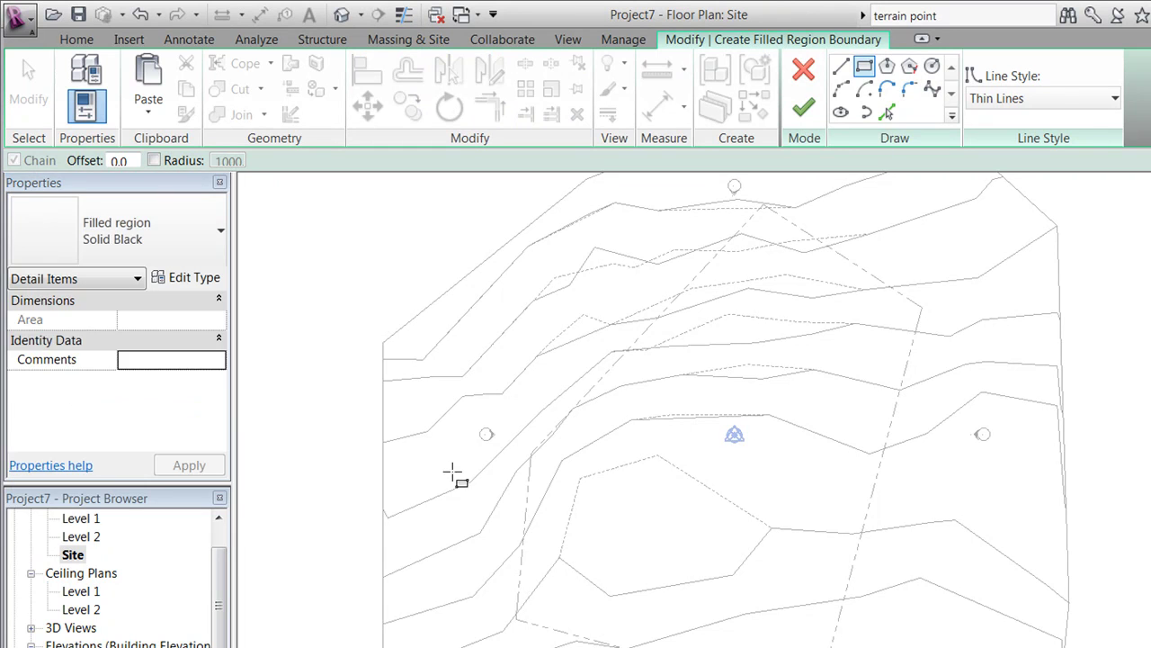
# - Draw the 21800 × 9200 rectangle over the graded area and finish the region
pyautogui.click(585, 496)
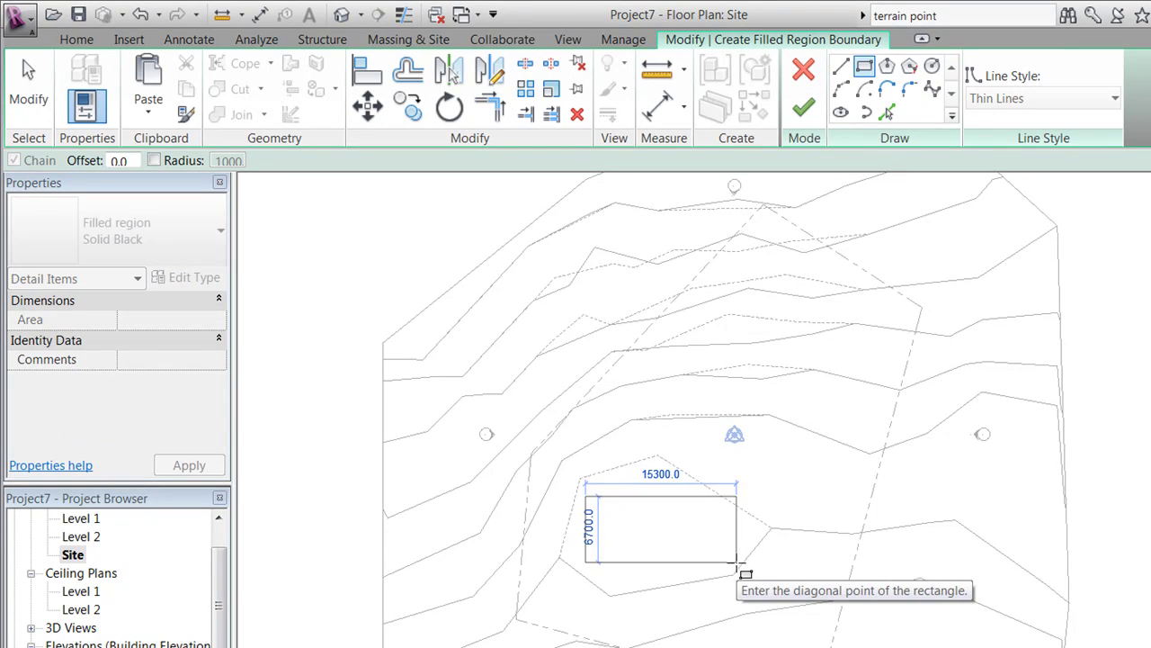
pyautogui.click(801, 586)
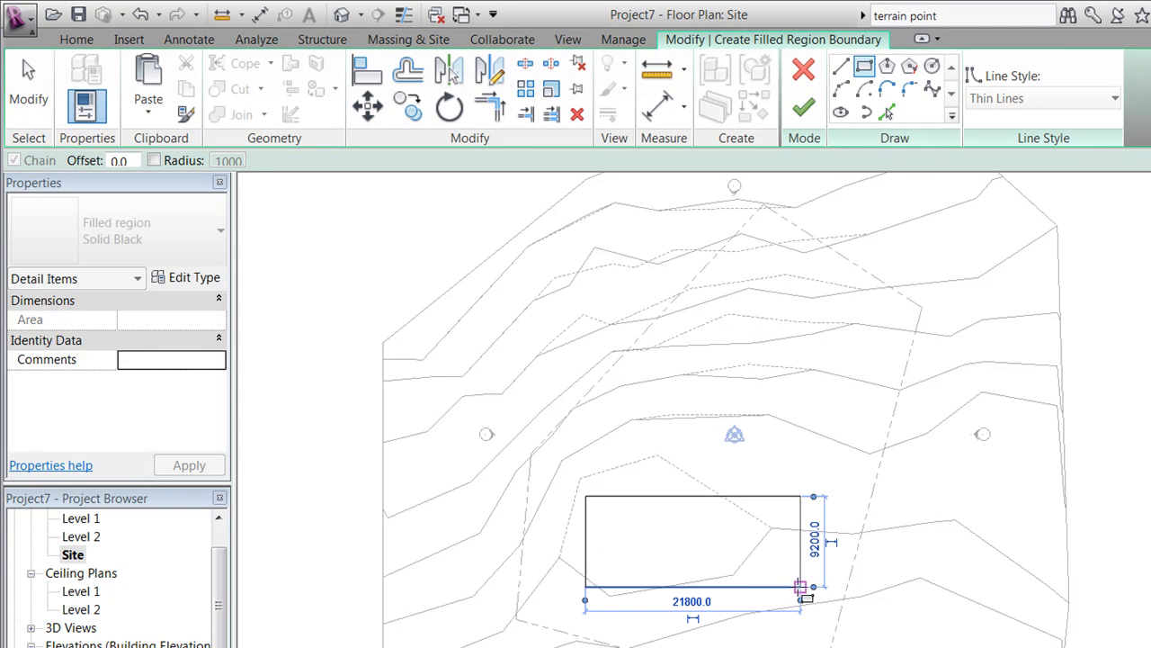
pyautogui.click(804, 107)
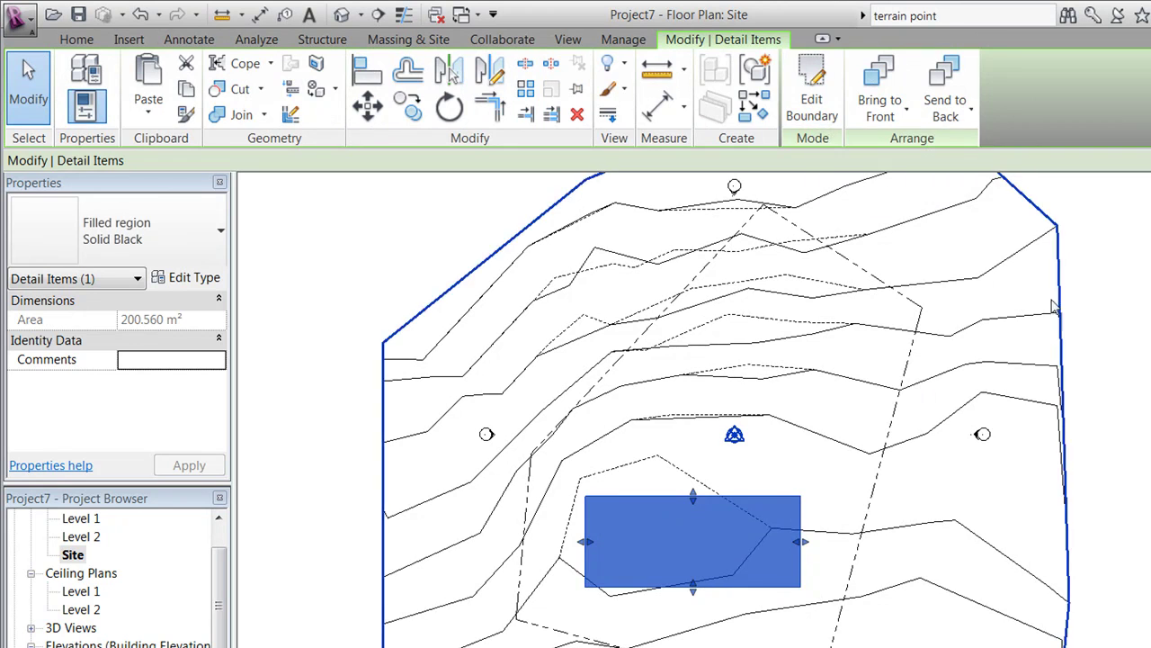
pyautogui.click(1103, 320)
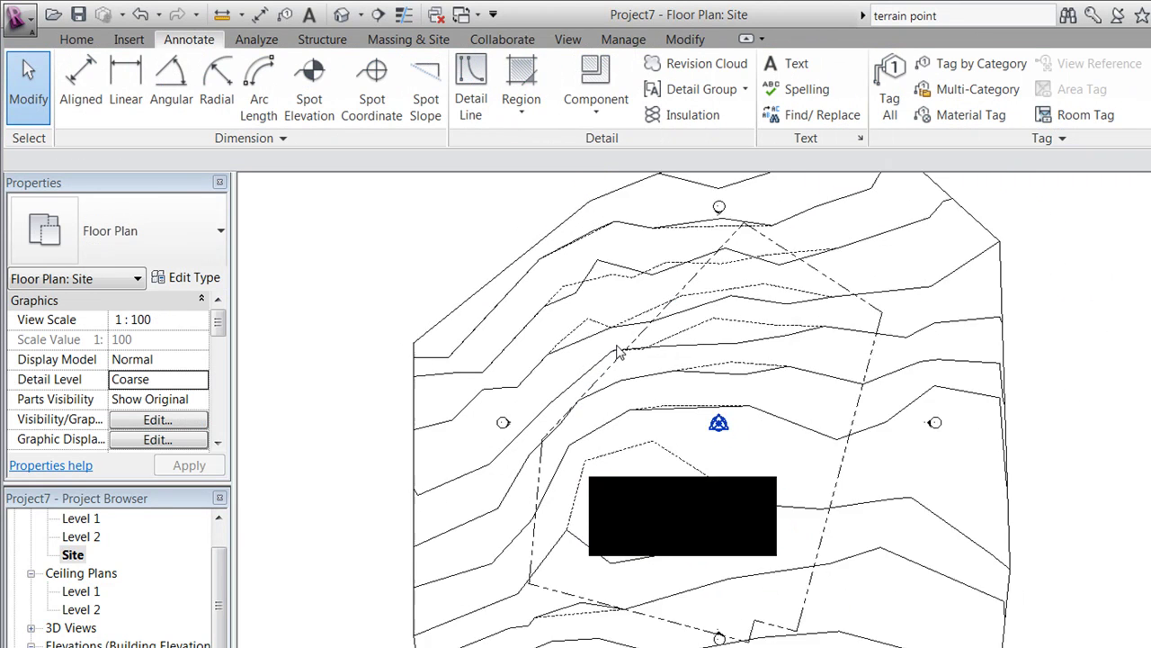